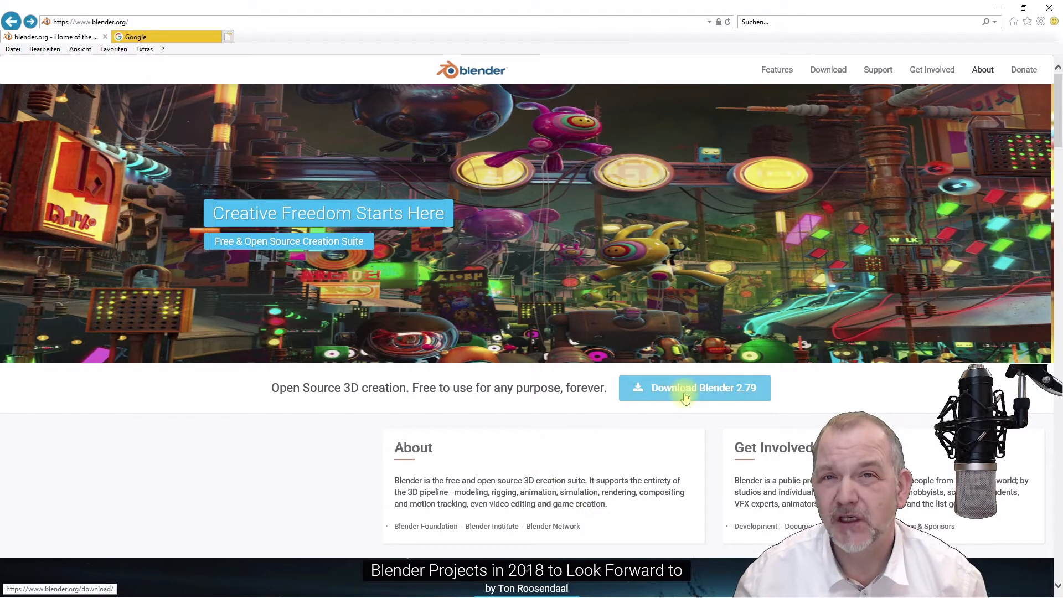
Step: Open the download page for Blender 2.79 on blender.org
click(687, 392)
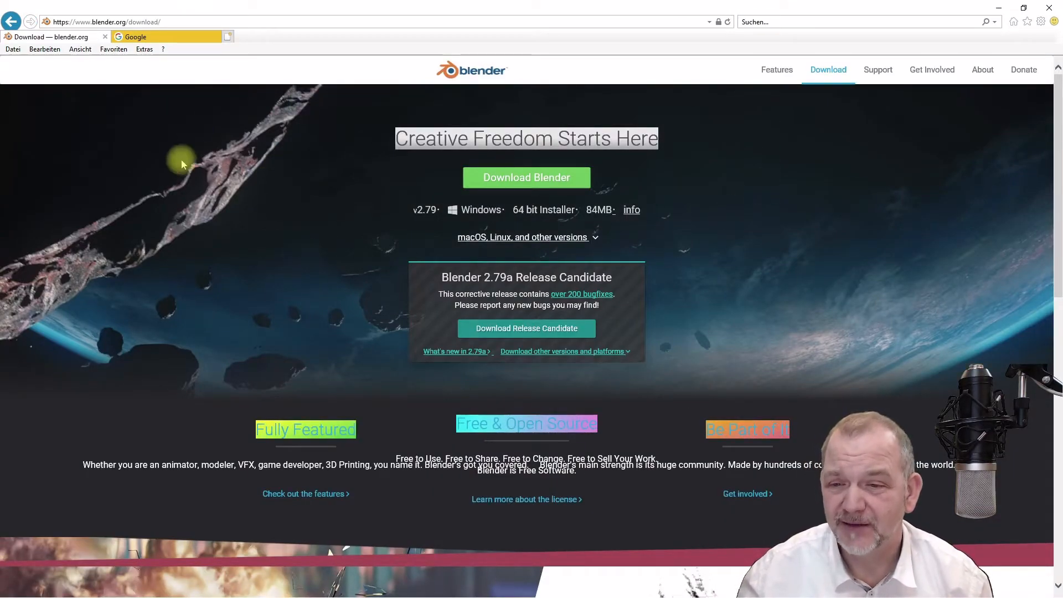
click(725, 266)
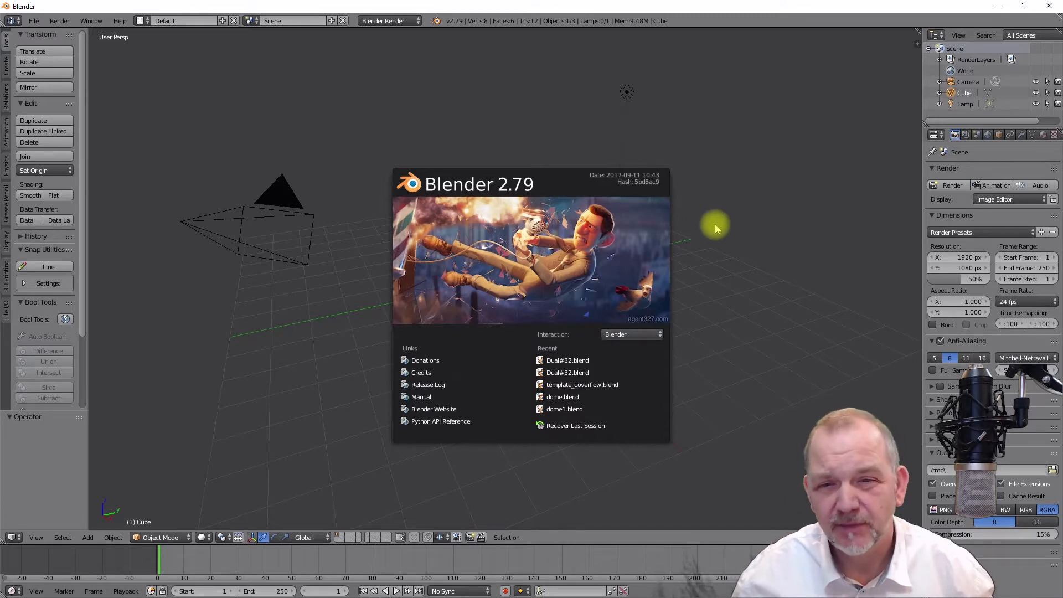
Step: Dismiss the splash screen, show the 3D view's Properties region with the transform values, and select the default cube
click(529, 235)
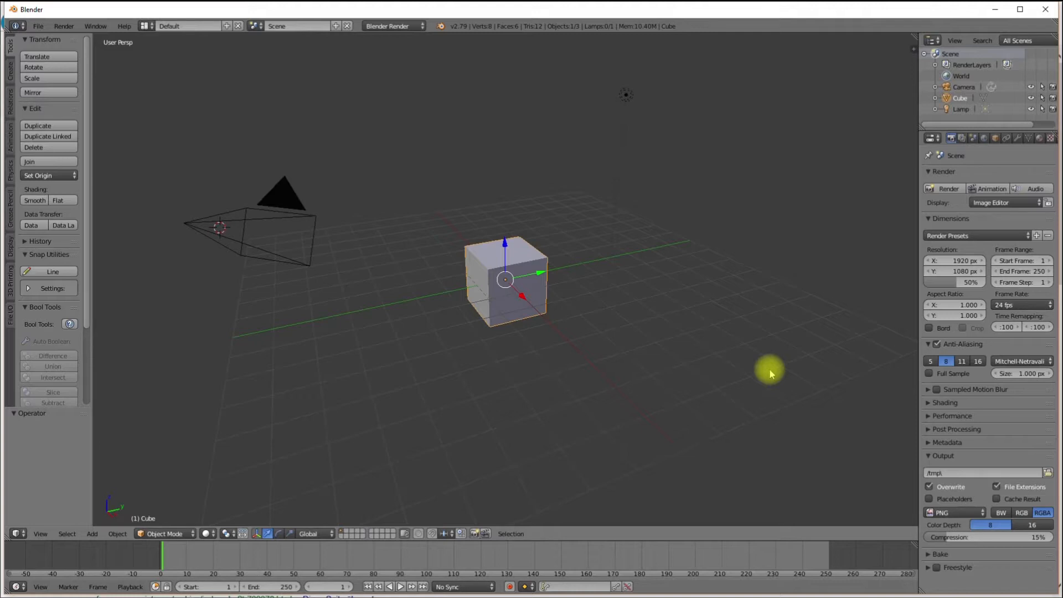
click(39, 535)
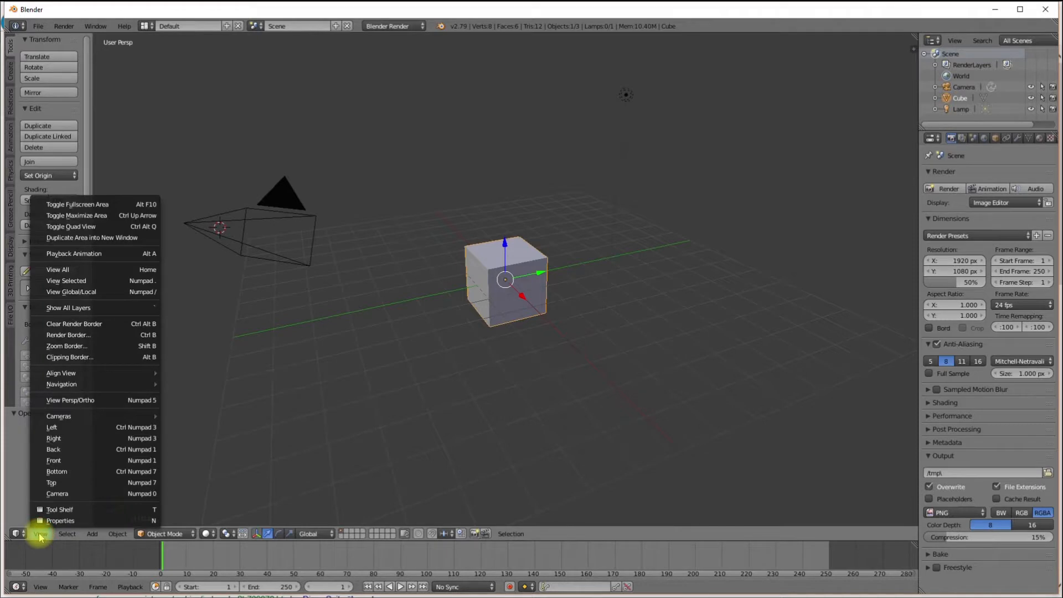
click(50, 520)
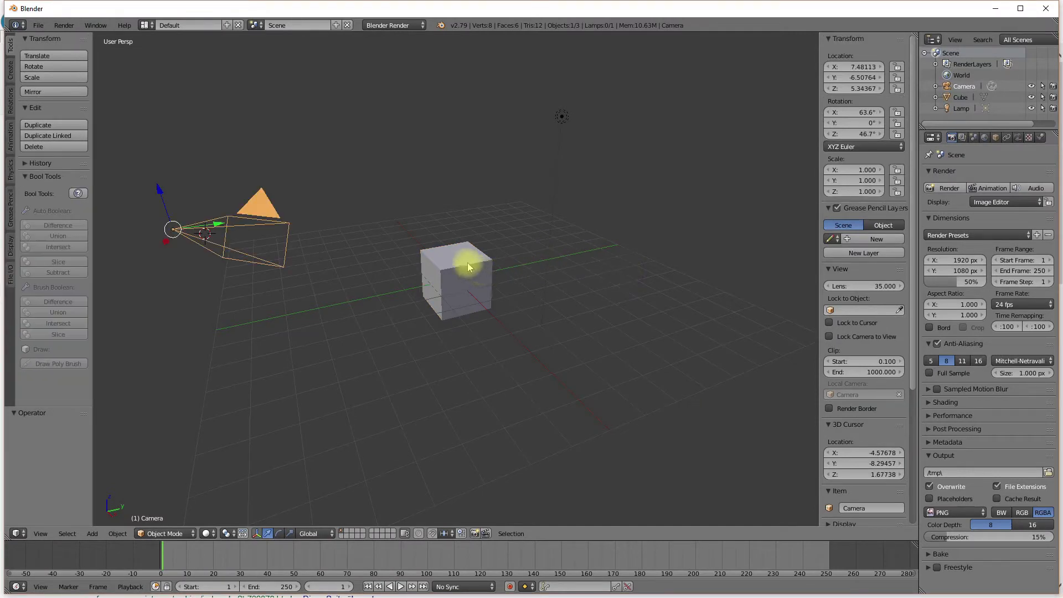
right_click(468, 265)
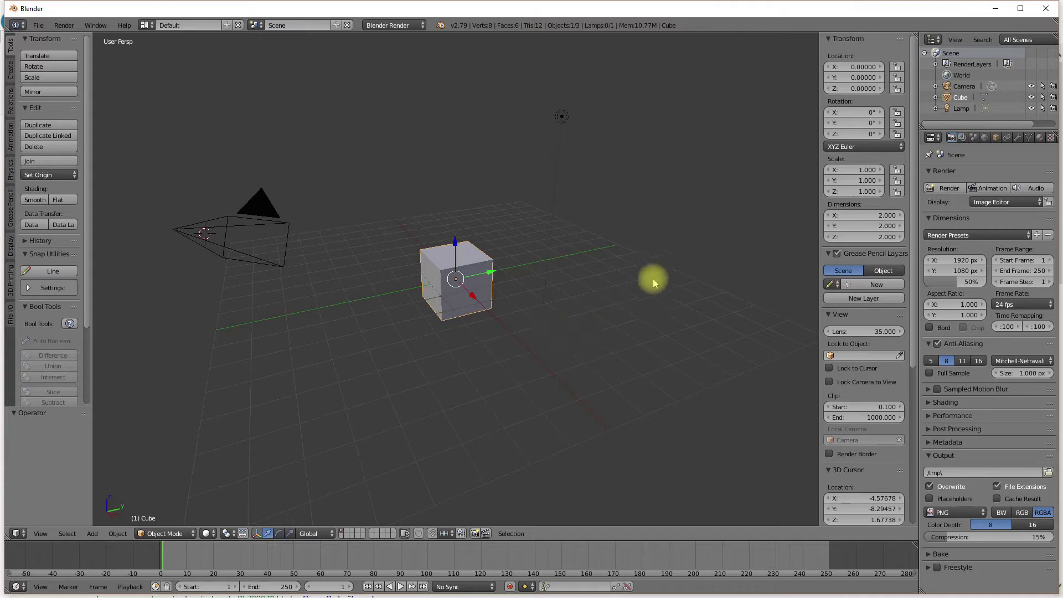
Step: Apply the Millimeters unit preset to the scene
click(974, 137)
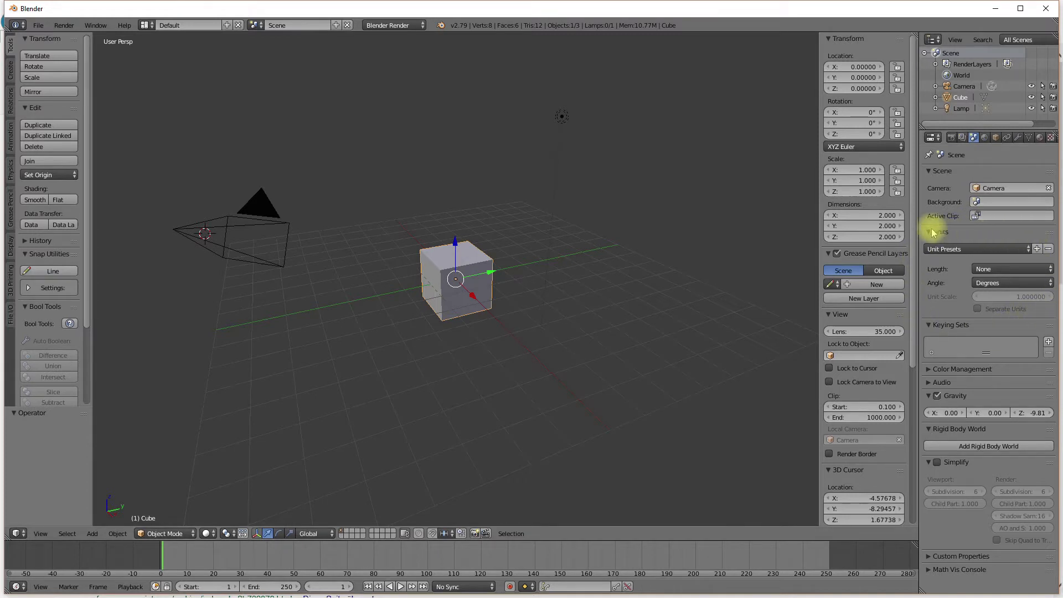
click(967, 249)
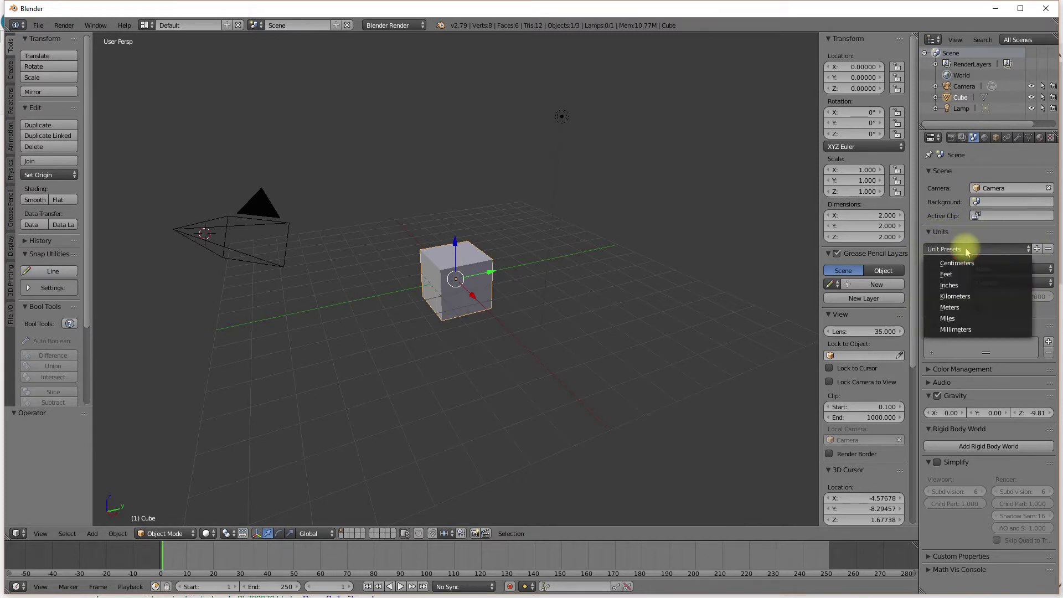
click(966, 329)
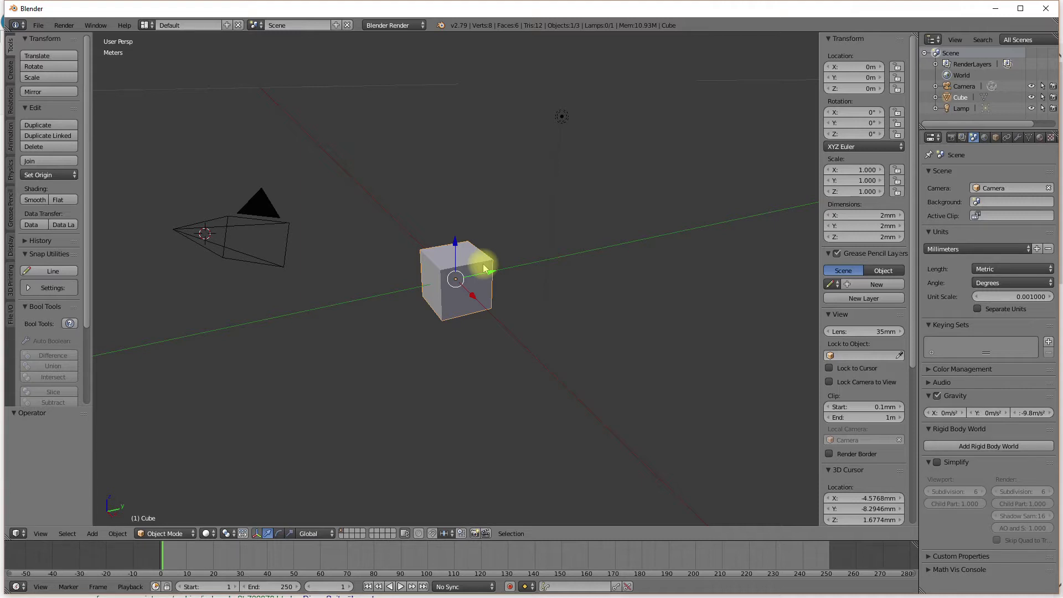
Step: Try scaling the default cube up freely in the 3D view
key(s)
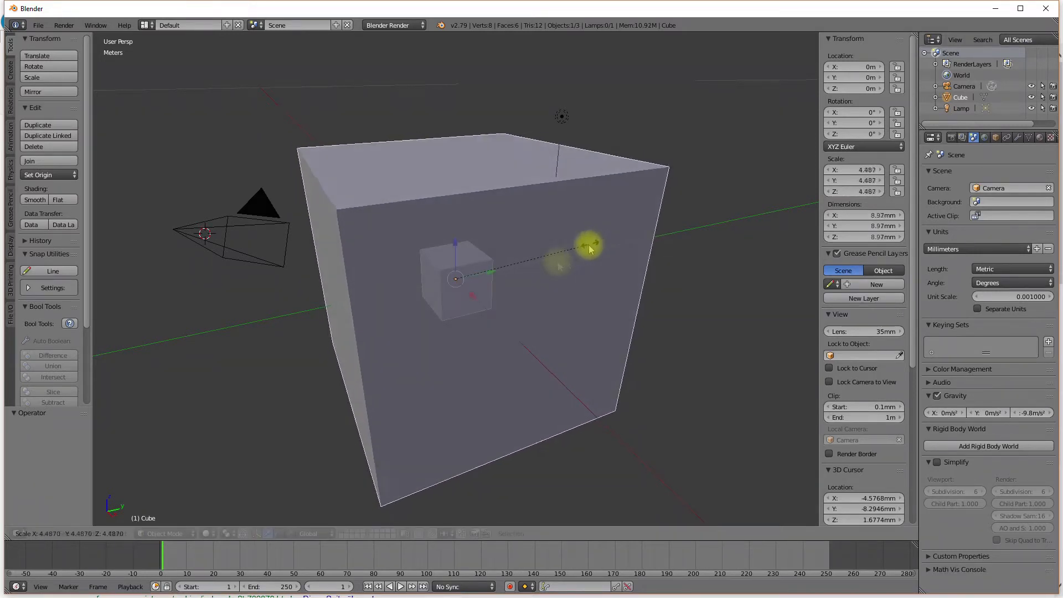
click(549, 264)
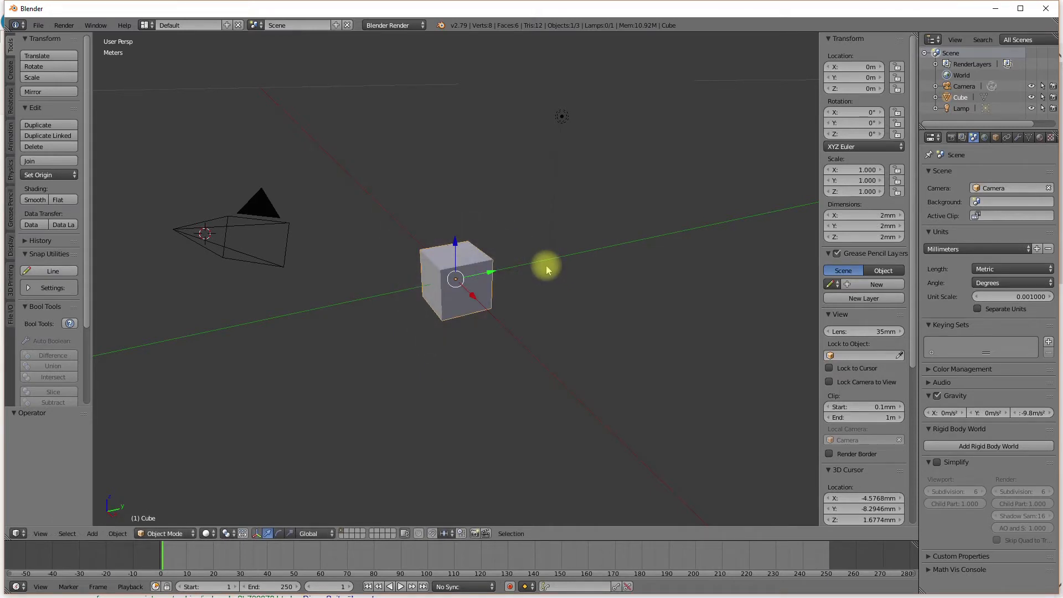
Step: Expand the 3D view's display settings and set the grid floor scale to 0.001
scroll(546, 267, down, 3)
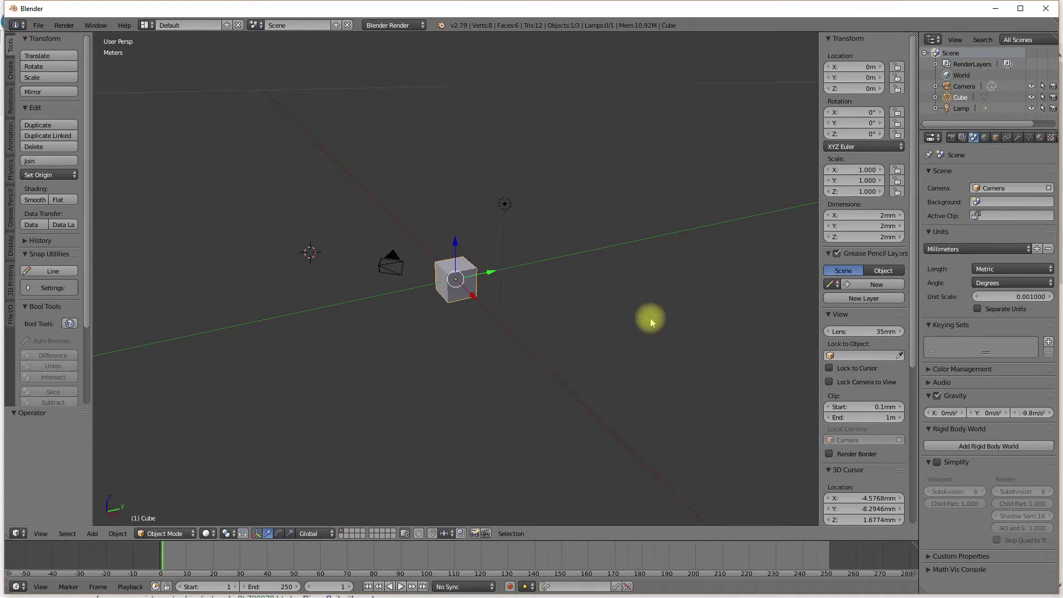
drag(909, 142, 904, 340)
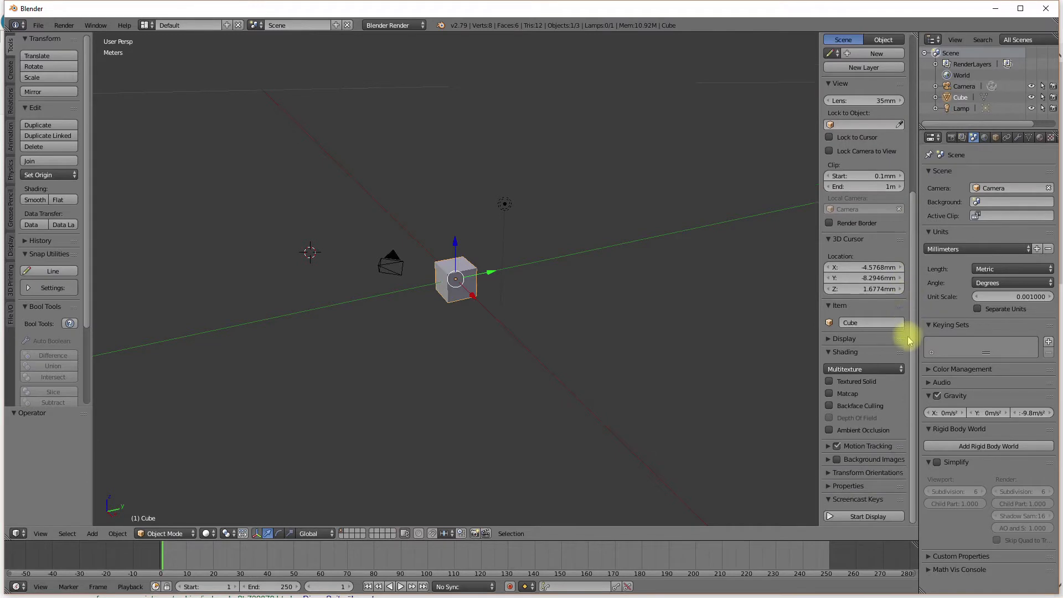
click(829, 339)
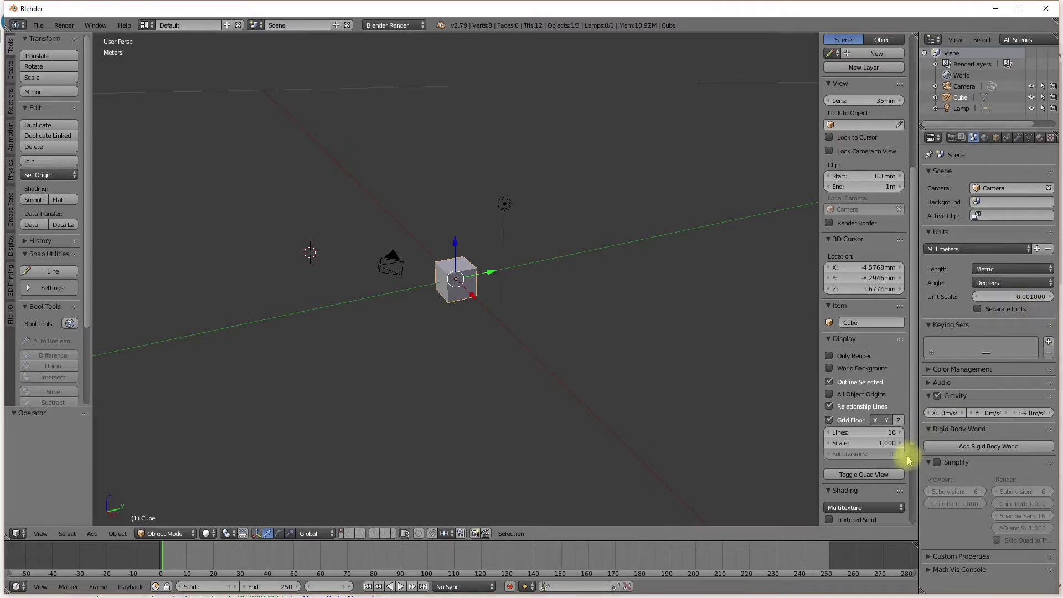
click(889, 446)
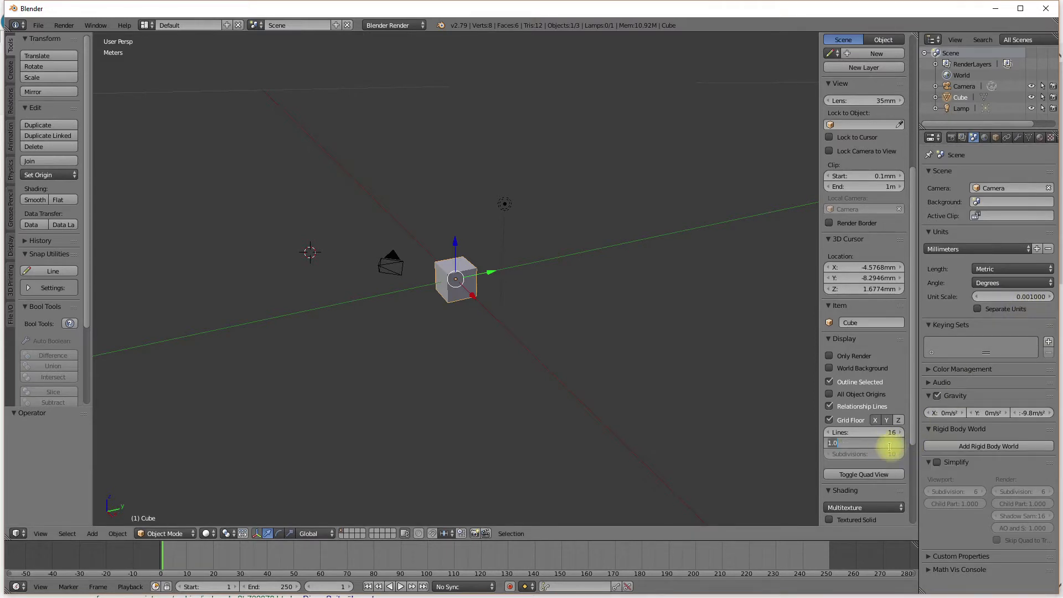
text(0)
key(Return)
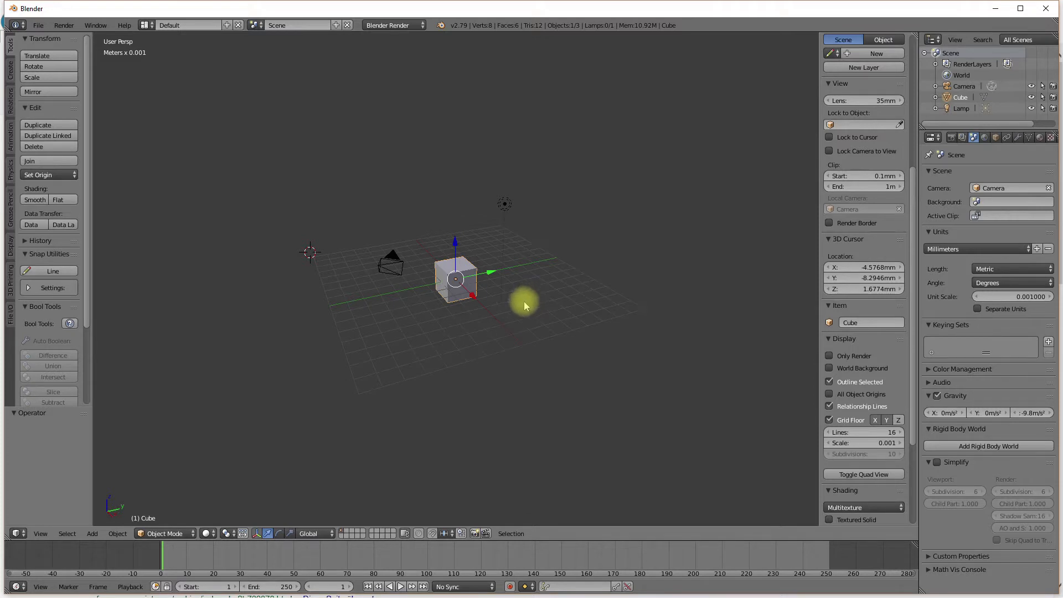
key(Tab)
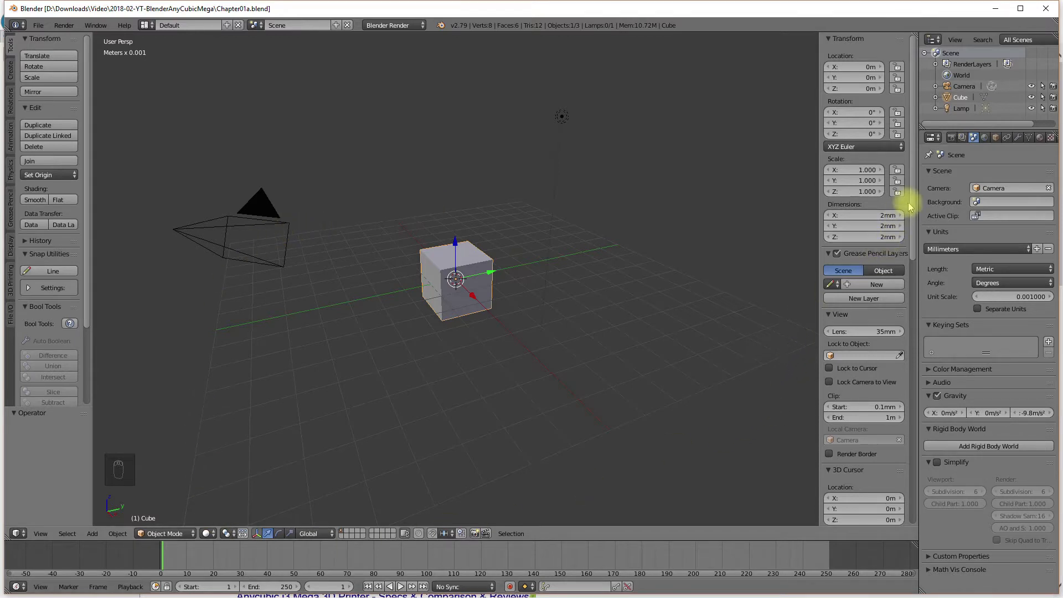
Step: Set the number of grid floor lines to 210
drag(915, 199, 908, 339)
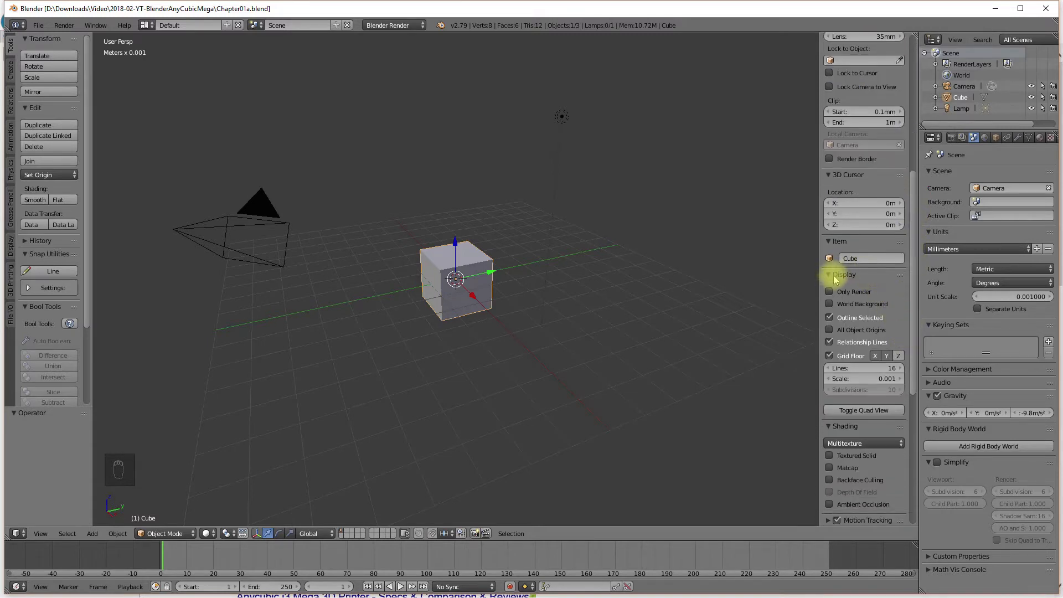
click(860, 370)
text(210)
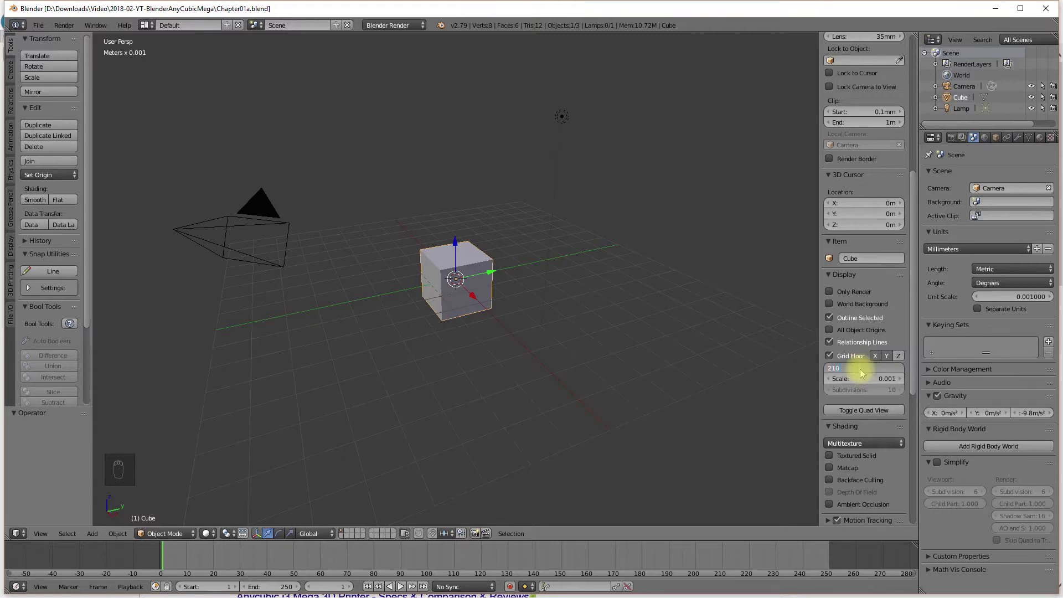
key(Return)
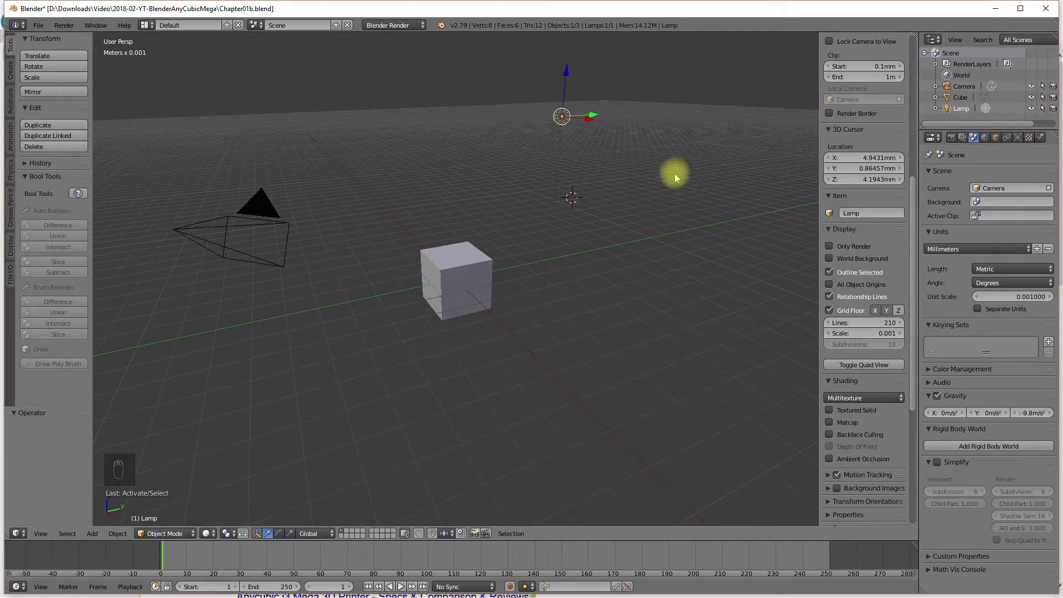
Step: Delete the default cube from the scene
click(173, 535)
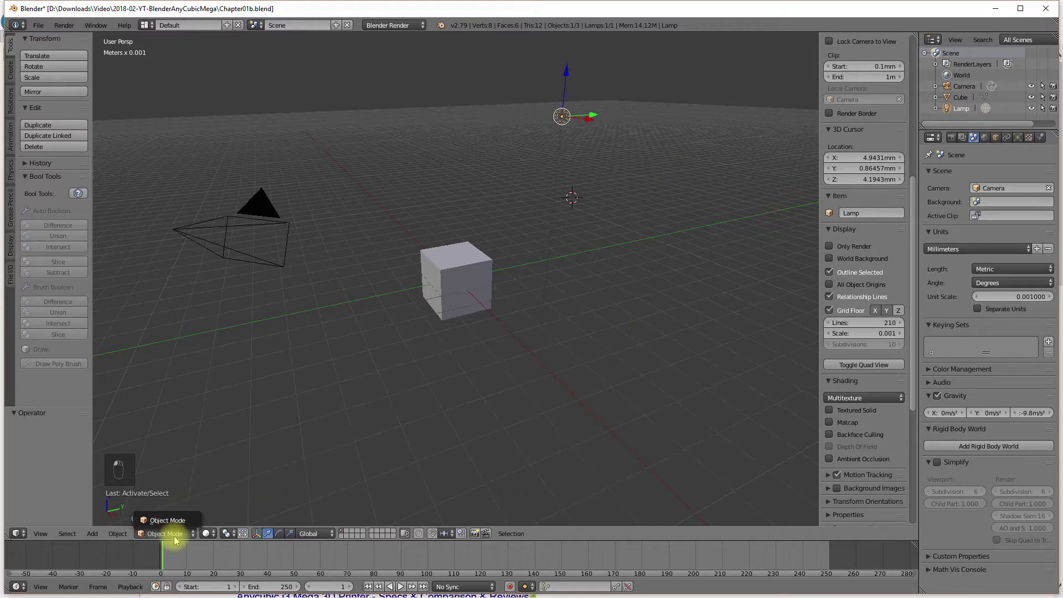
right_click(475, 271)
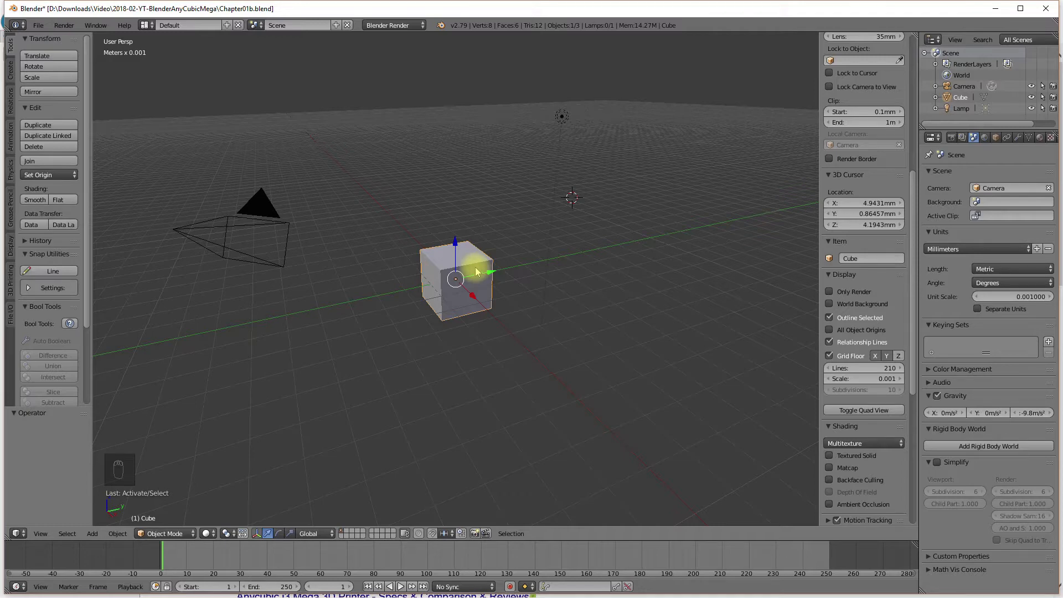
key(x)
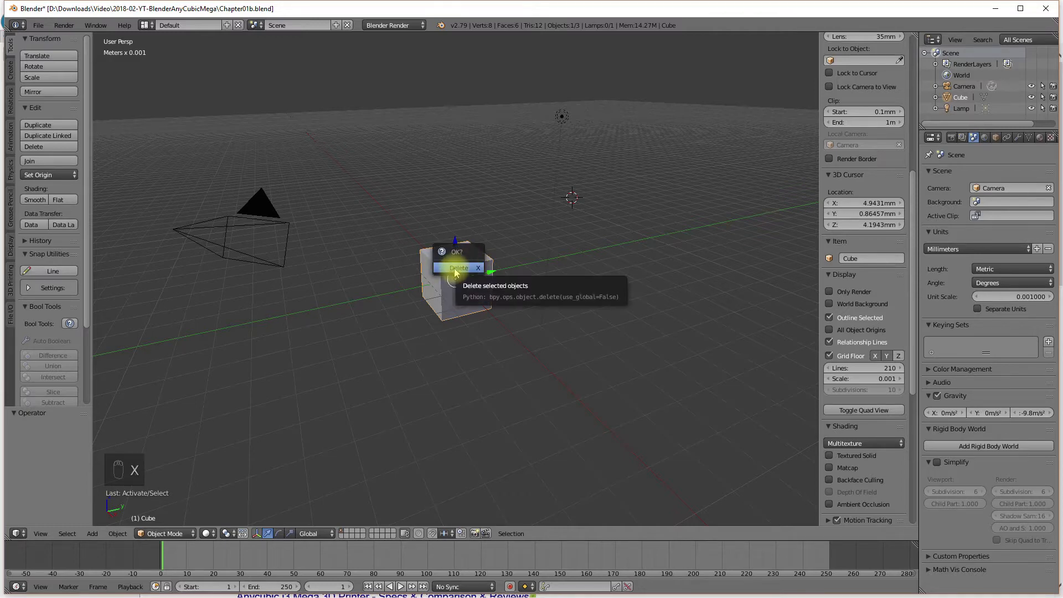
click(457, 270)
Step: Hide both the lamp and the camera in the 3D view
right_click(563, 118)
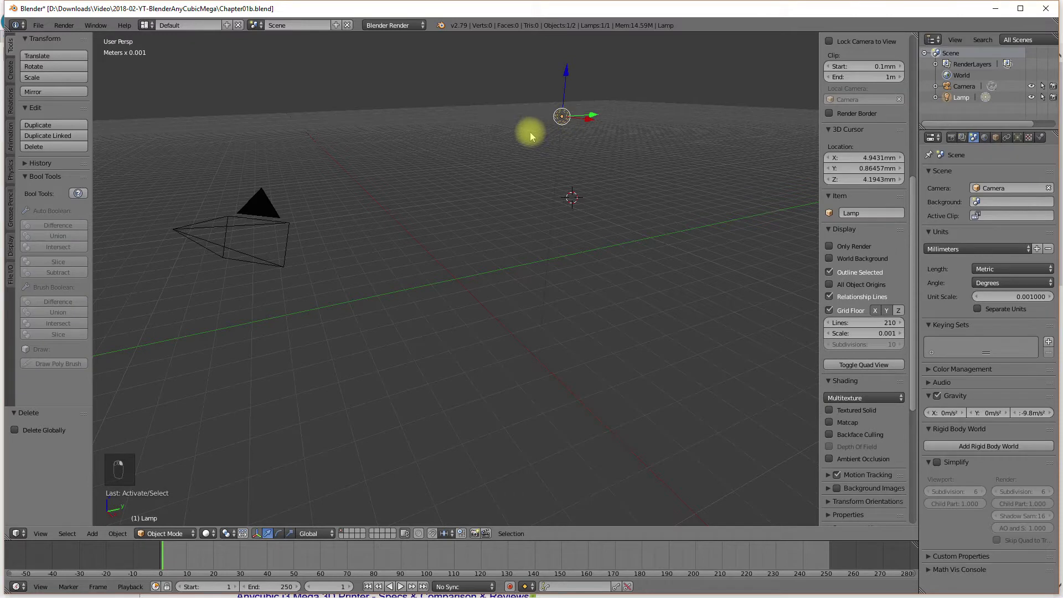
right_click(242, 237)
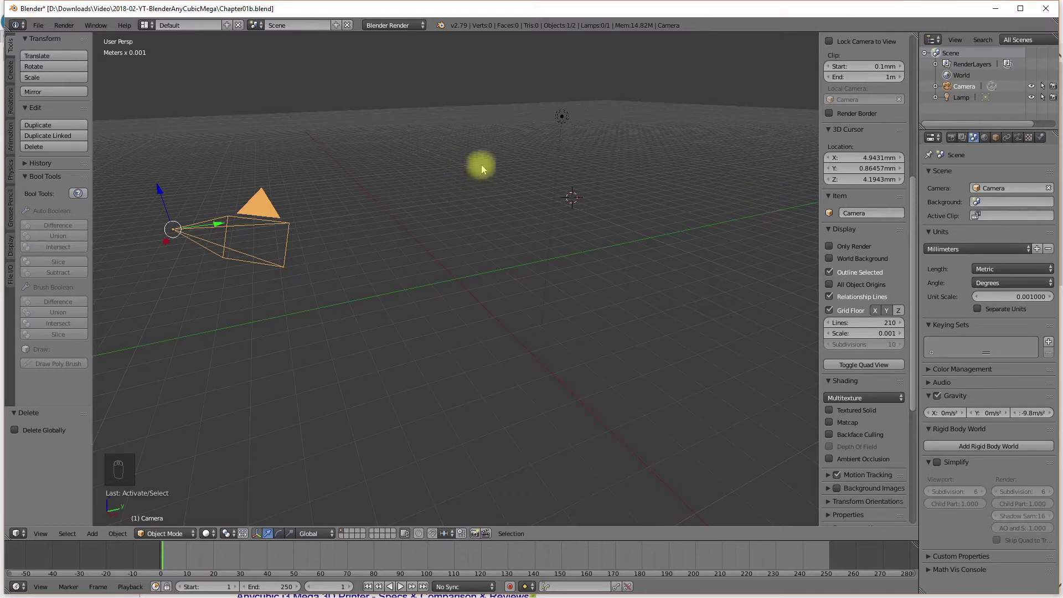
right_click(563, 113)
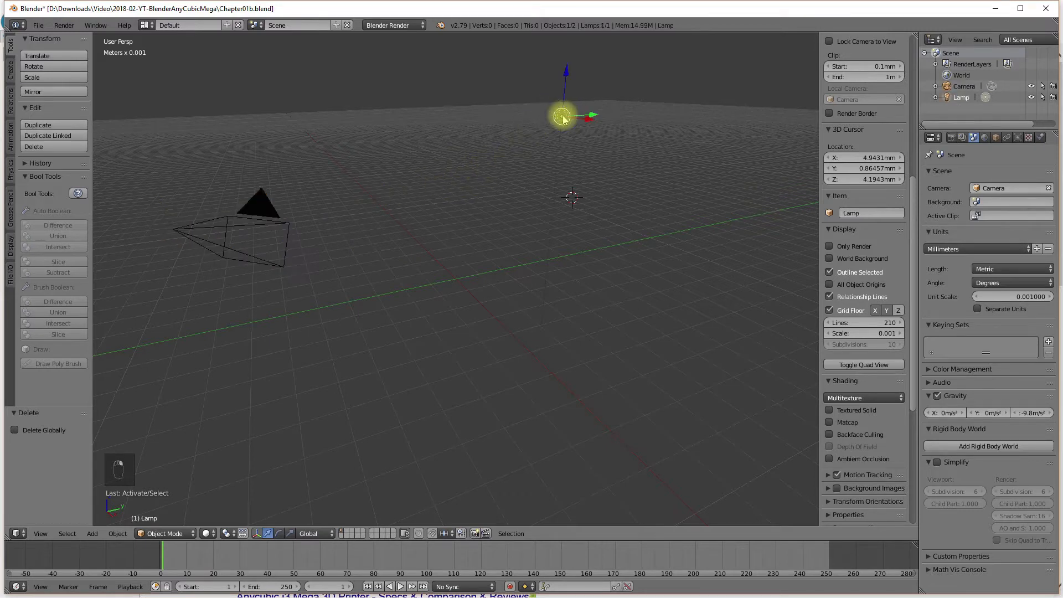
click(1031, 98)
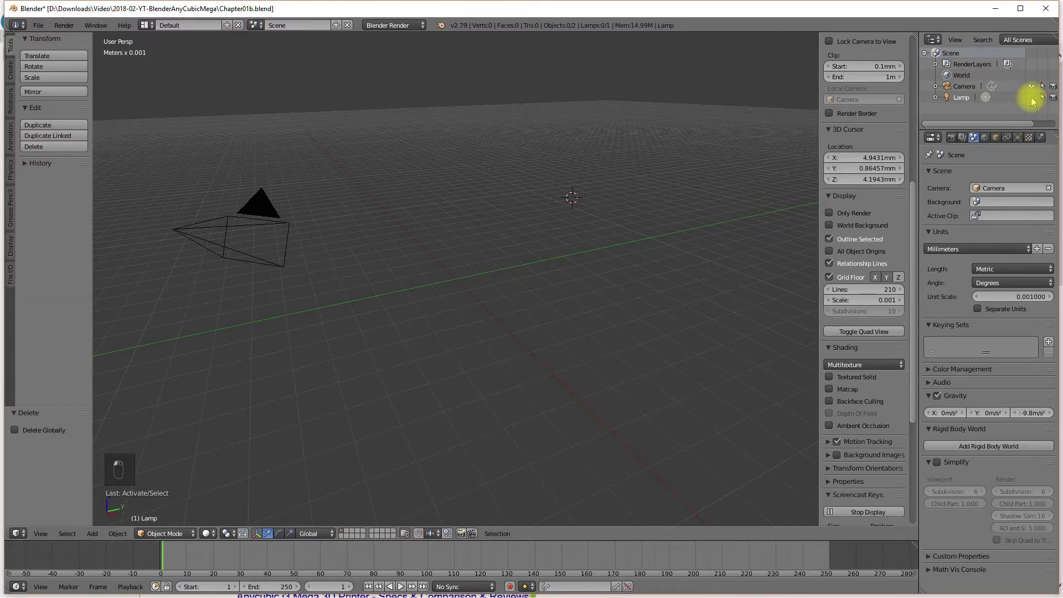
right_click(227, 219)
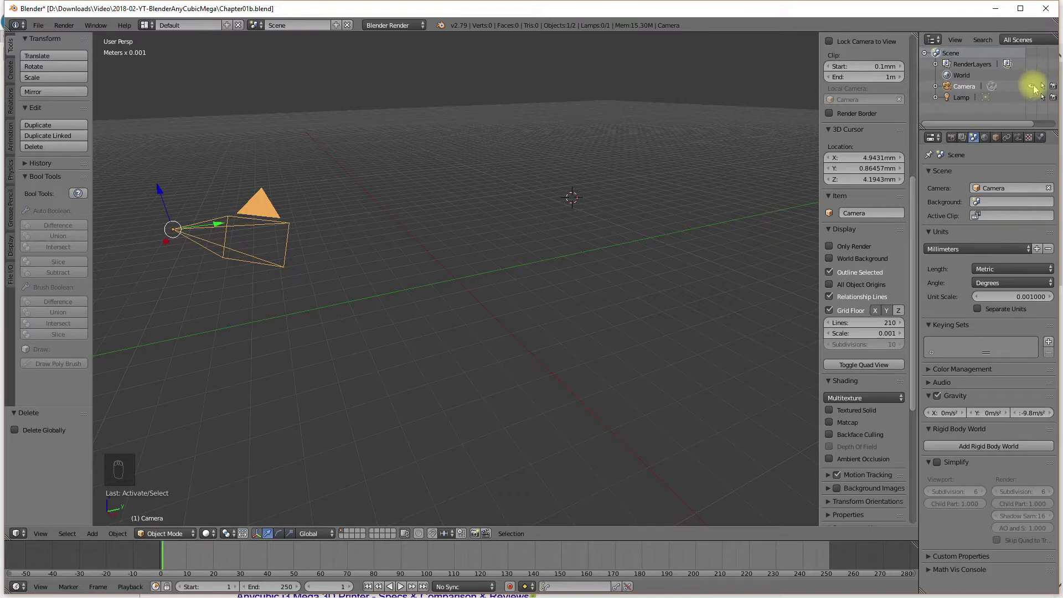
click(1032, 87)
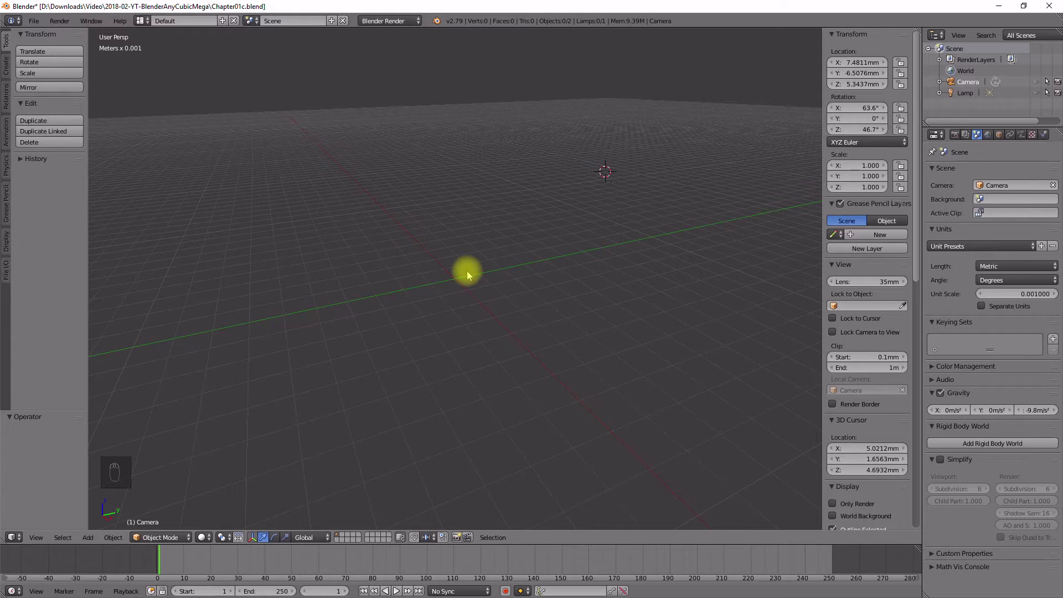
Step: Snap the 3D cursor to the scene's center and add a cube mesh there
key(shift+s)
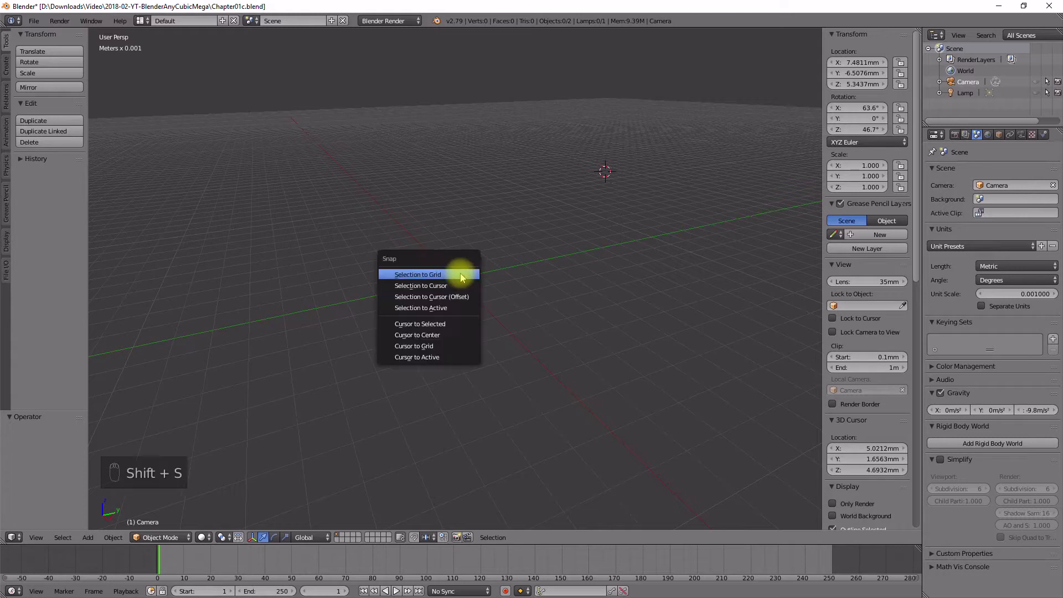
click(438, 336)
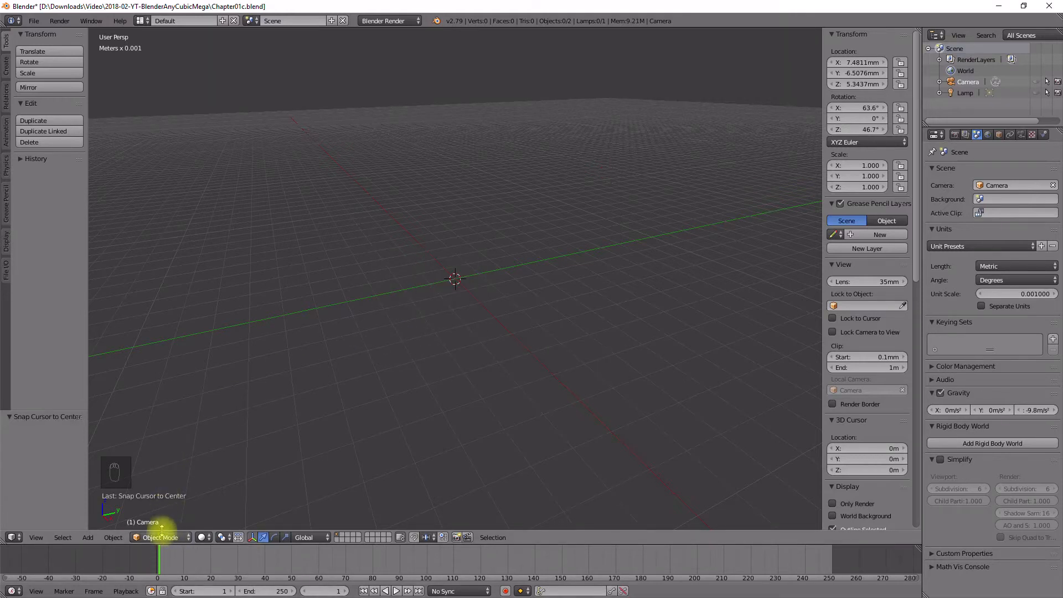
click(90, 536)
mouse_move(100, 524)
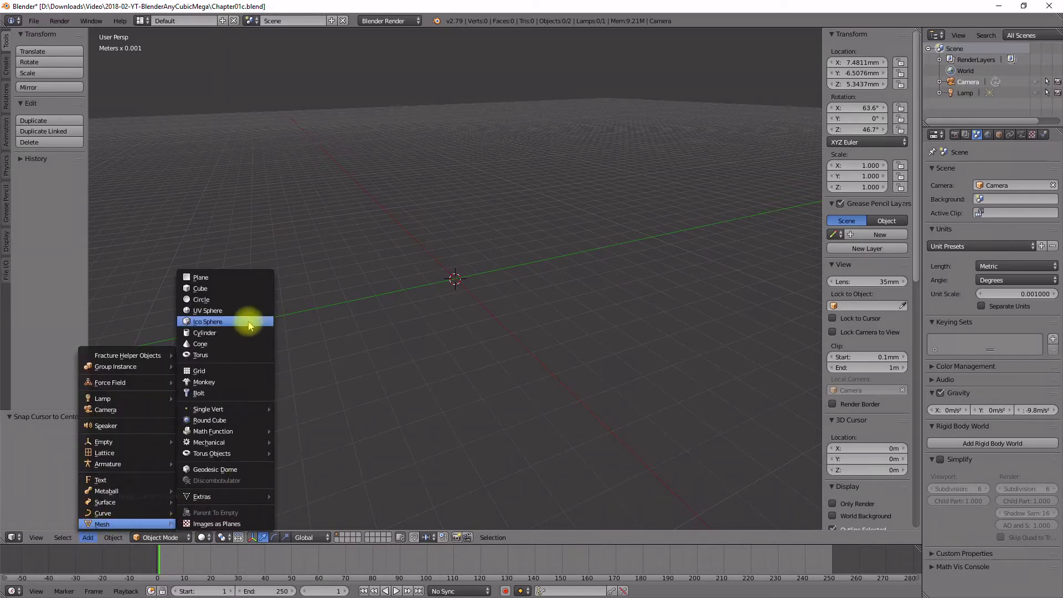
click(227, 293)
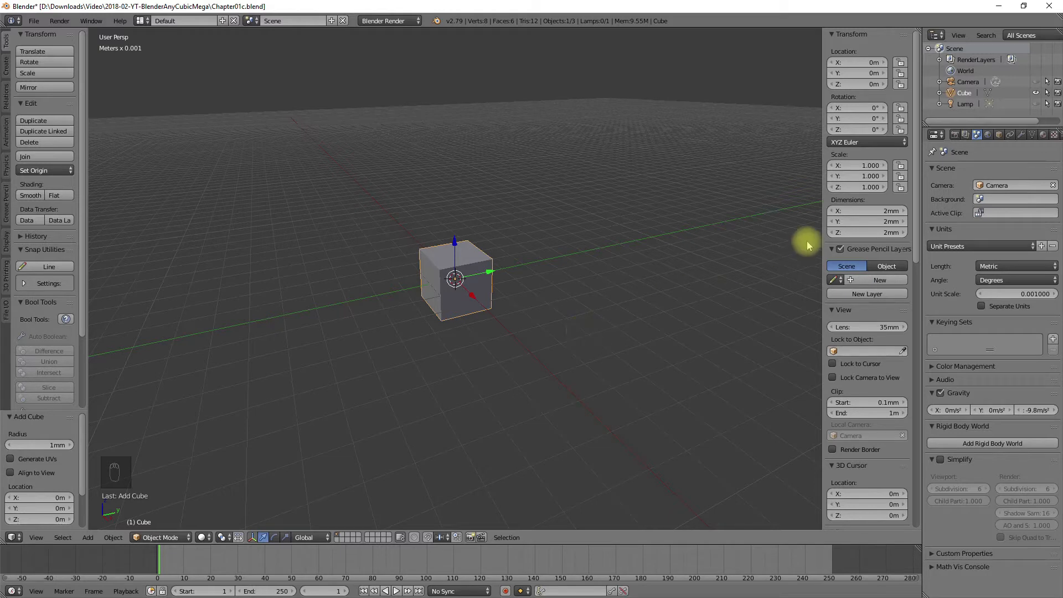
Step: Set the cube's dimensions to 210 mm in X, 210 mm in Y and 205 mm in Z
click(871, 211)
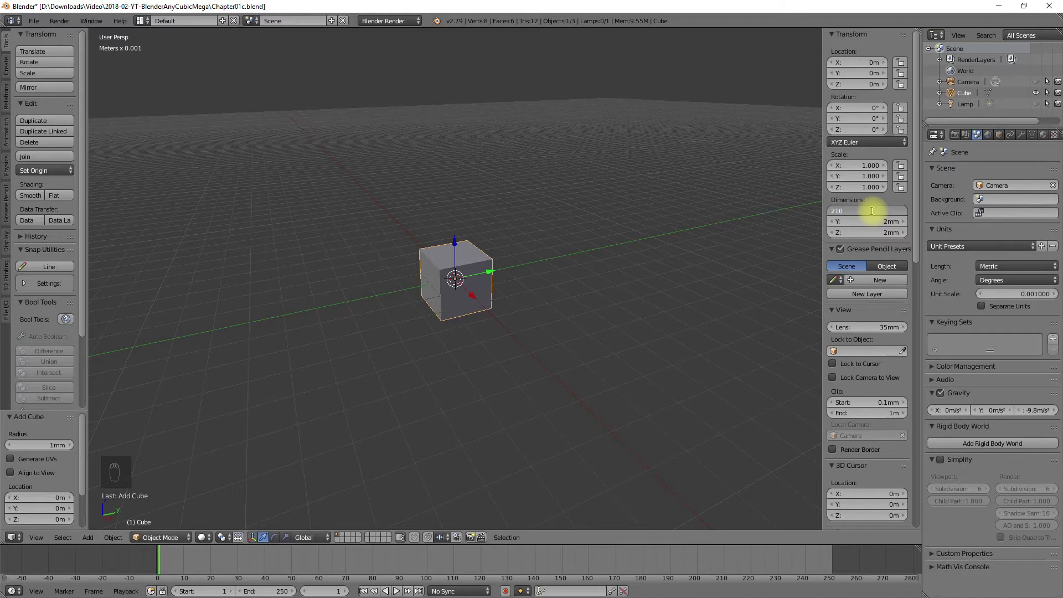
text(210)
key(Tab)
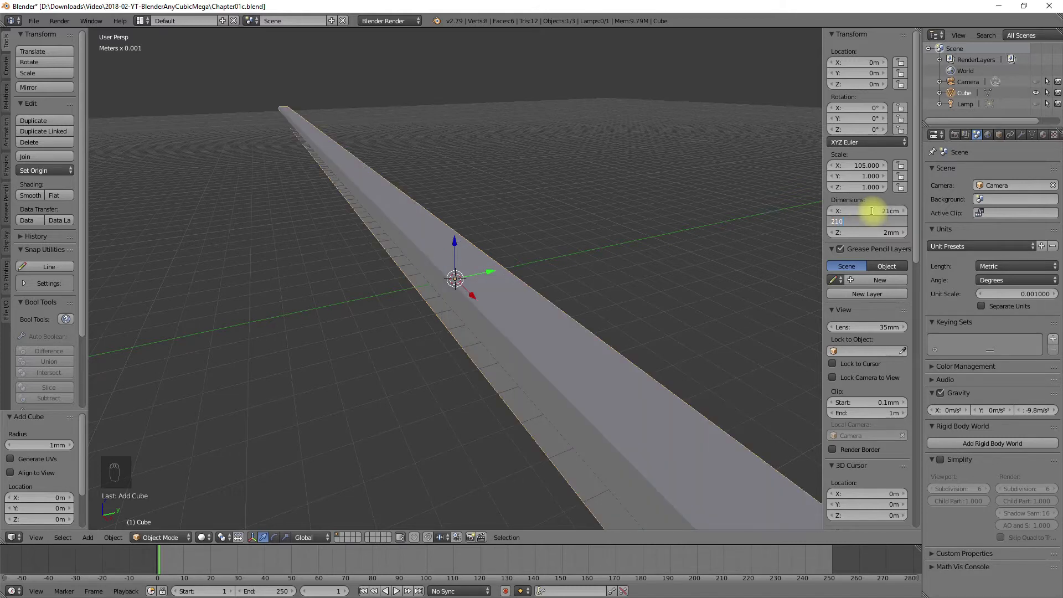
key(Tab)
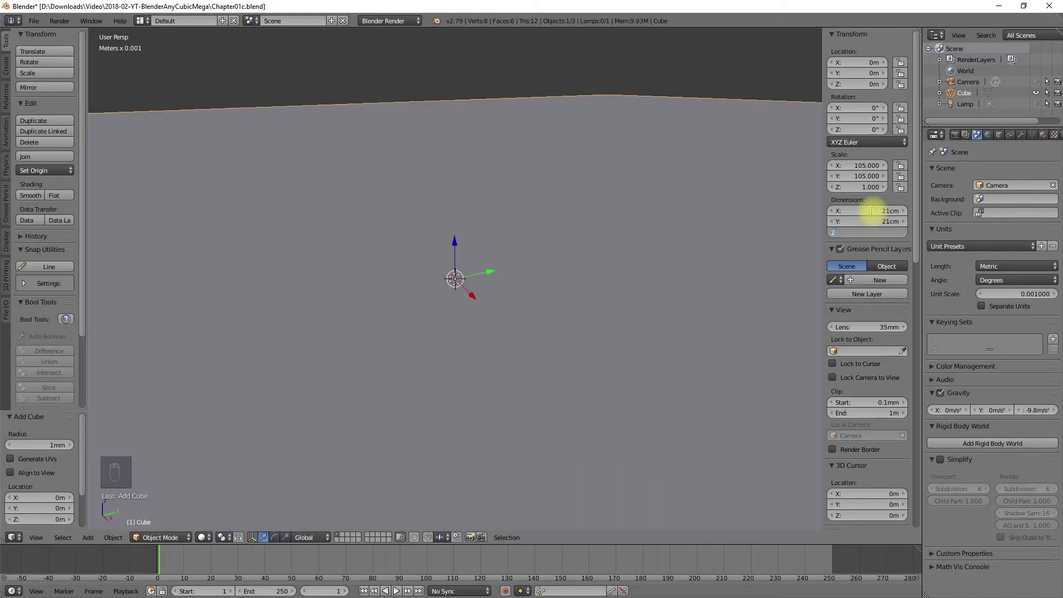
text(205)
key(Return)
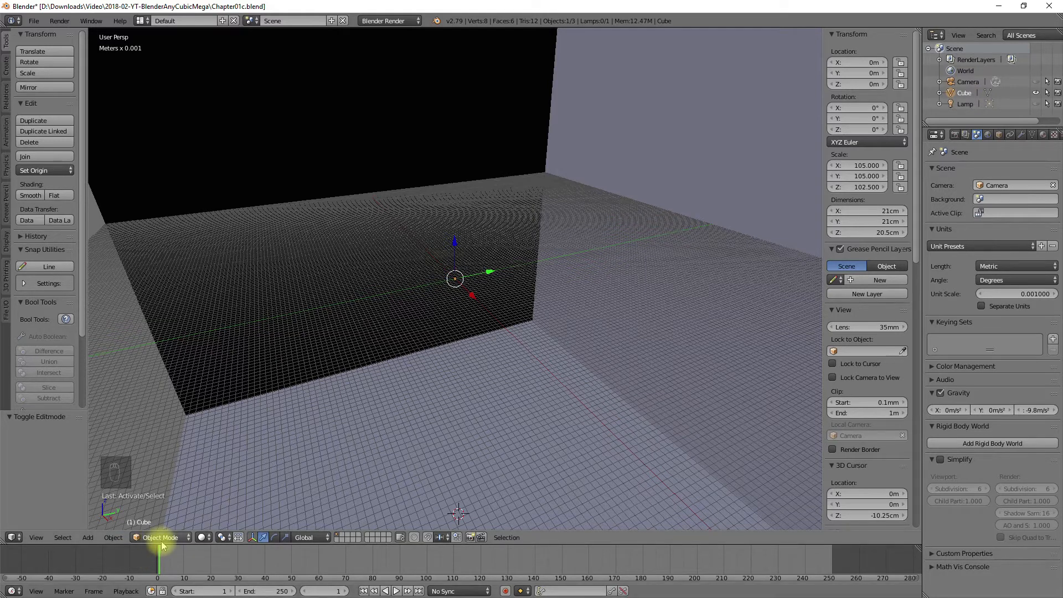
Step: Set the cube's origin to the 3D cursor at the center of its base
click(113, 538)
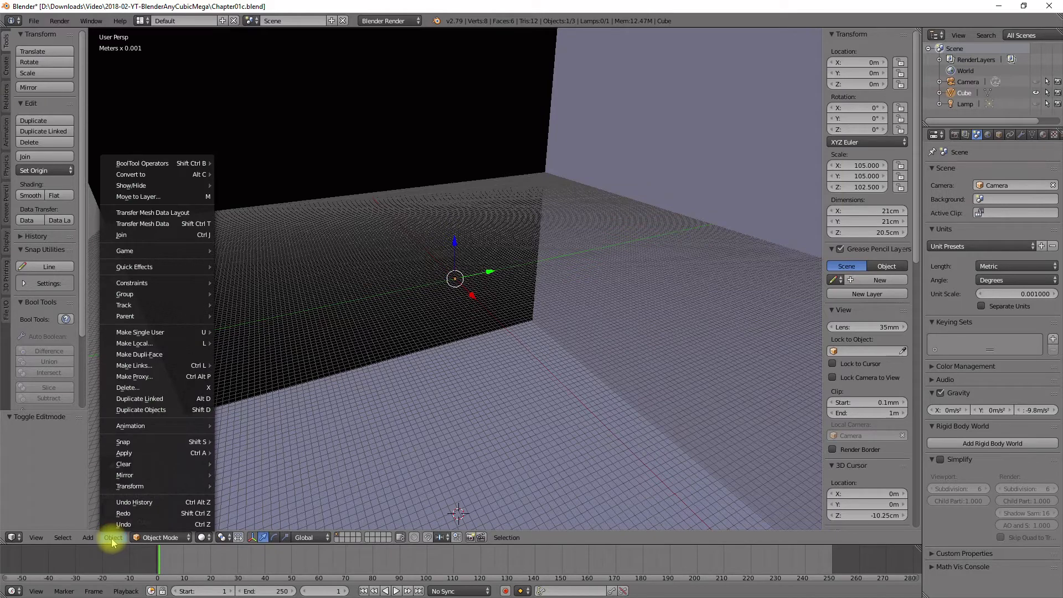
mouse_move(137, 487)
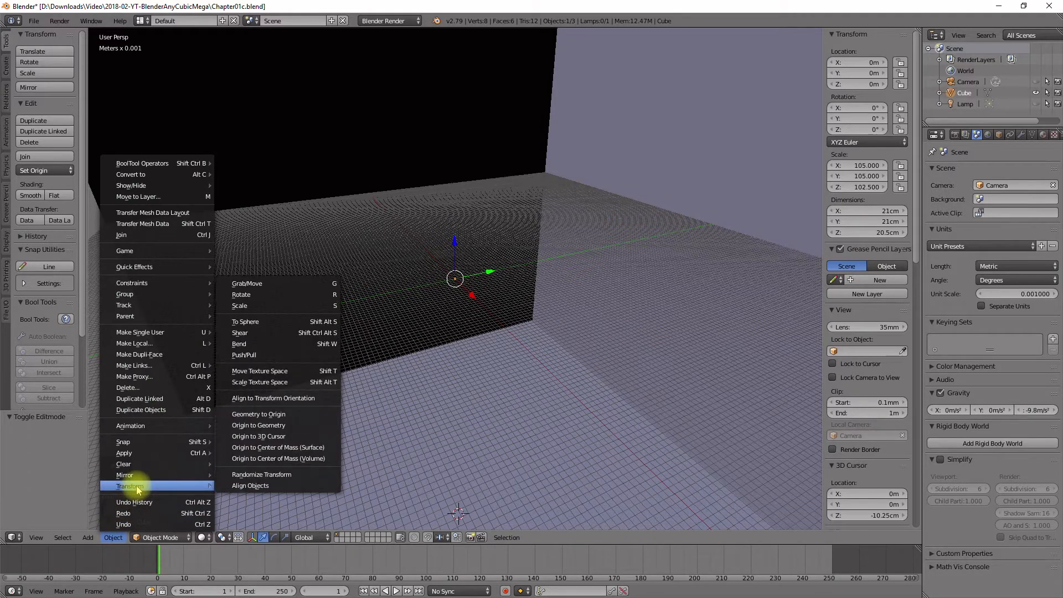
click(236, 437)
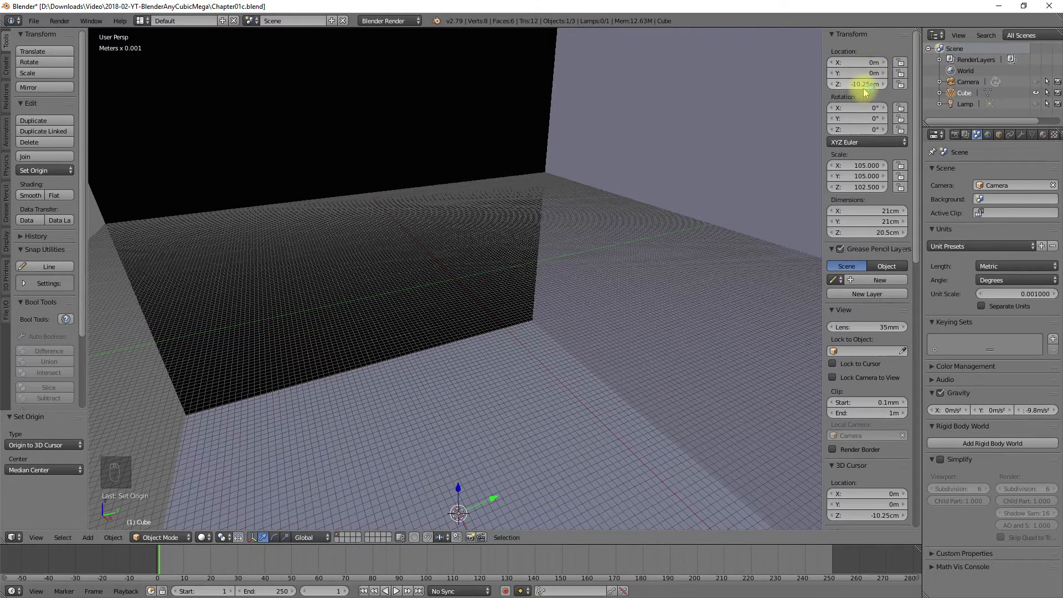
right_click(510, 92)
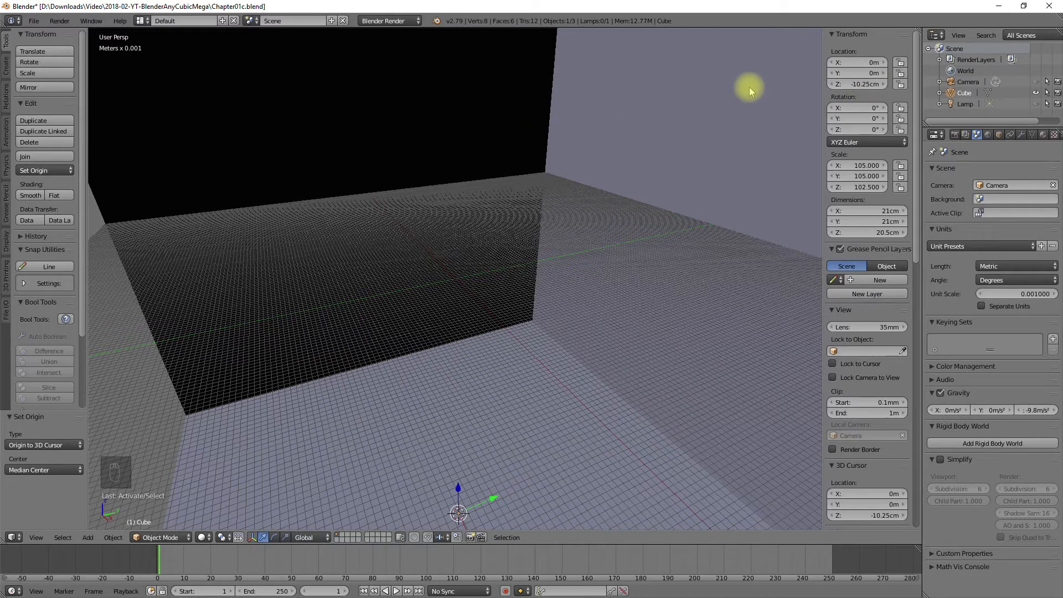
click(863, 84)
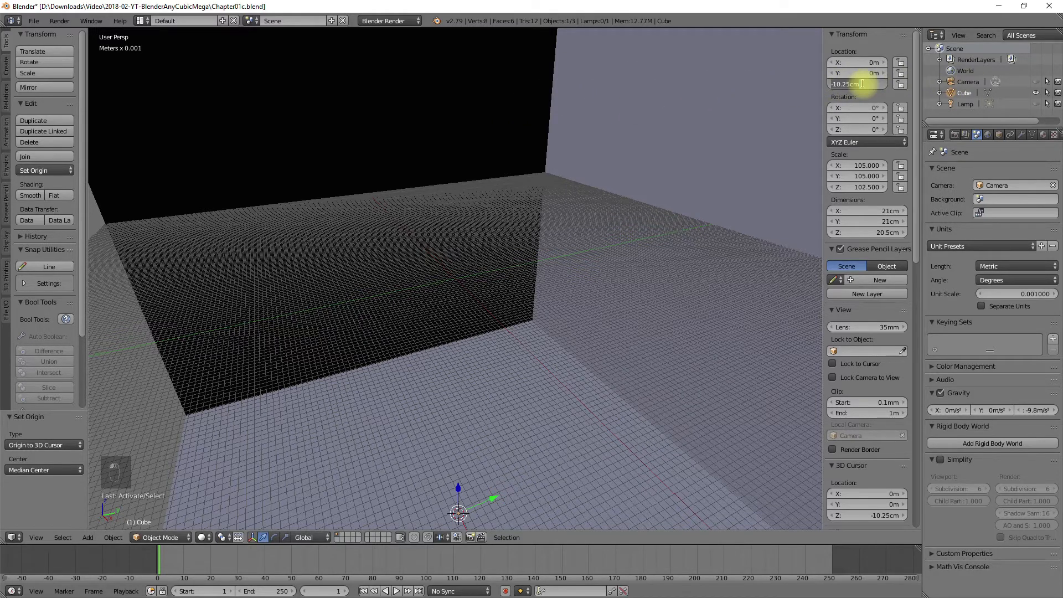
text(0)
key(Return)
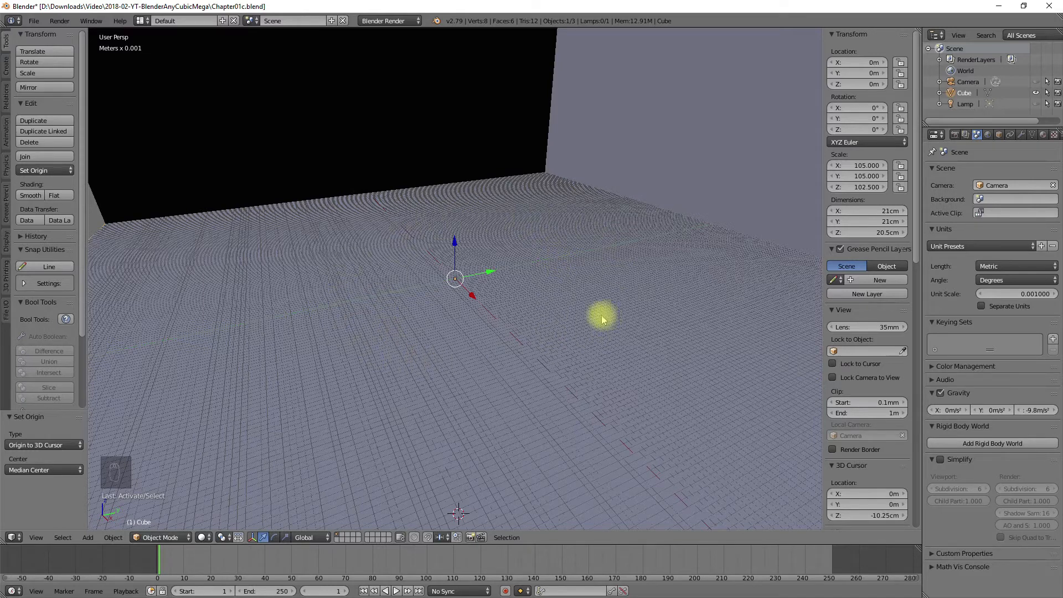
key(ctrl+z)
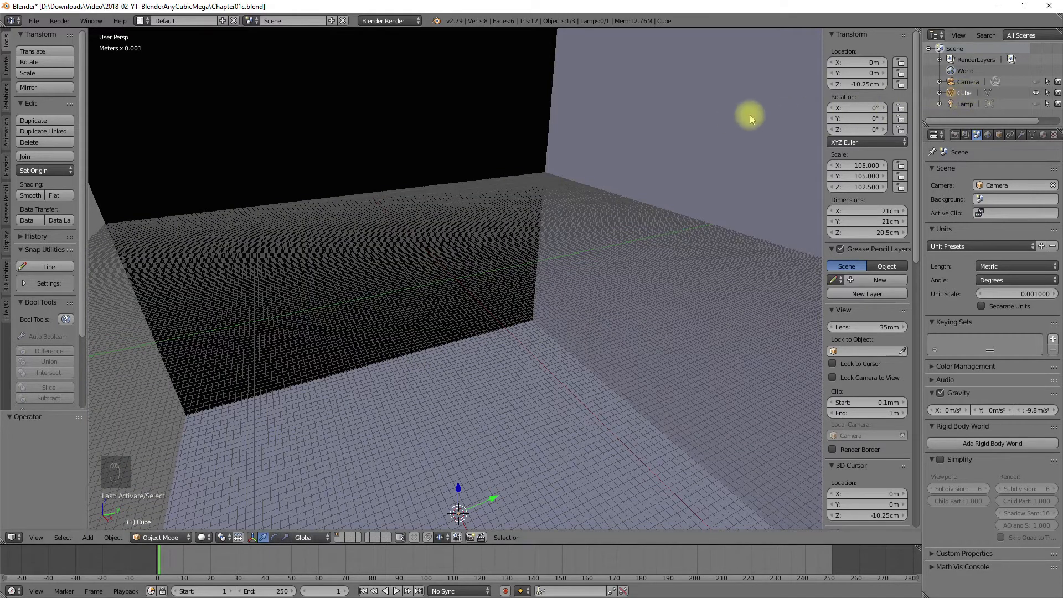
Step: Set the cube's Z location to 0 so that its base rests on the grid floor
click(859, 84)
text(0)
key(Return)
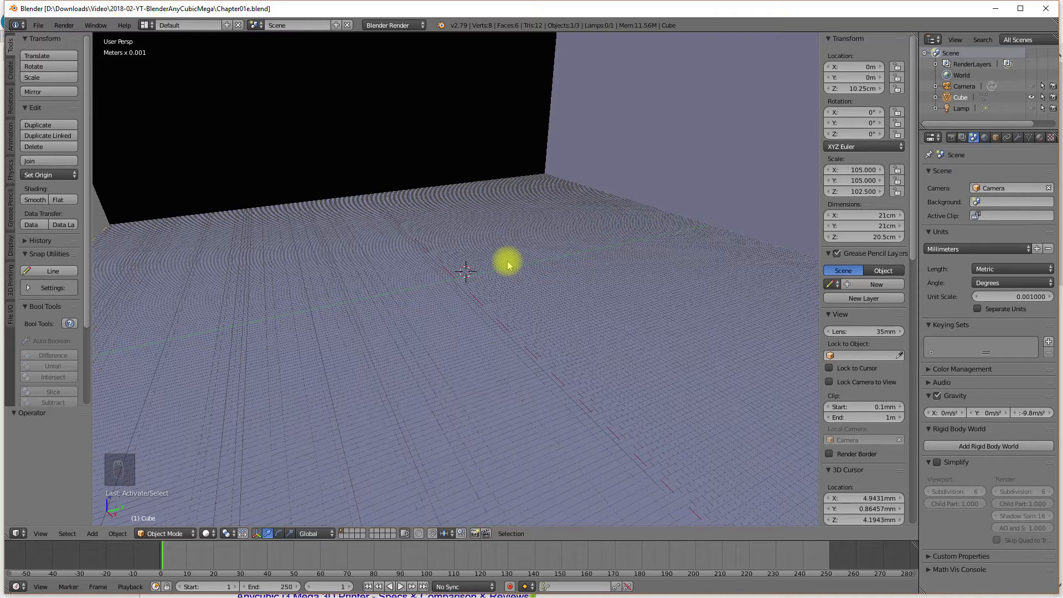
Step: Put the cube in Edit Mode and switch the mesh selection to faces
click(165, 534)
click(160, 508)
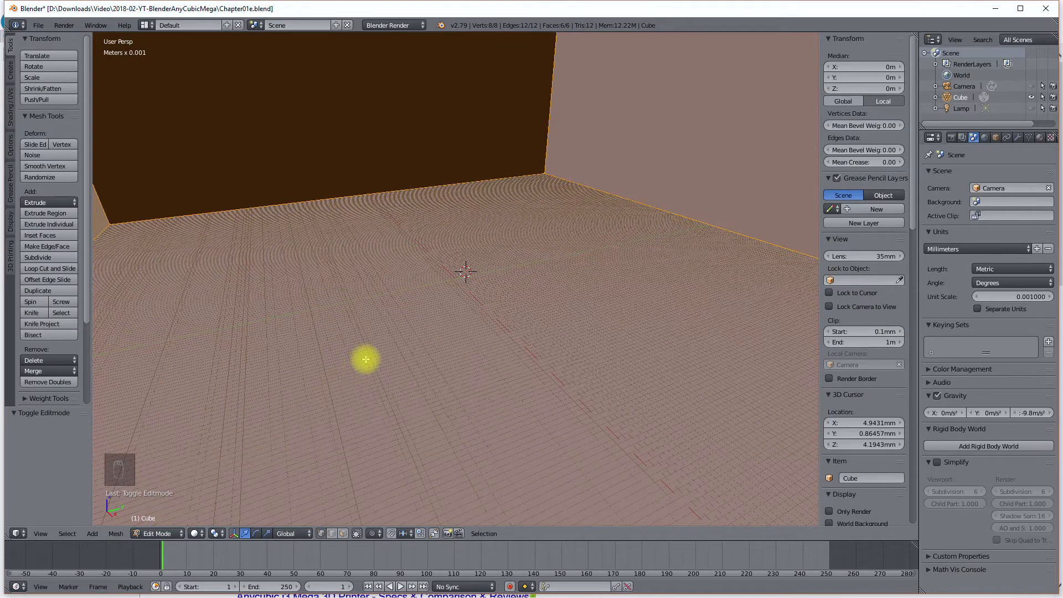
scroll(365, 360, down, 1)
scroll(365, 360, down, 3)
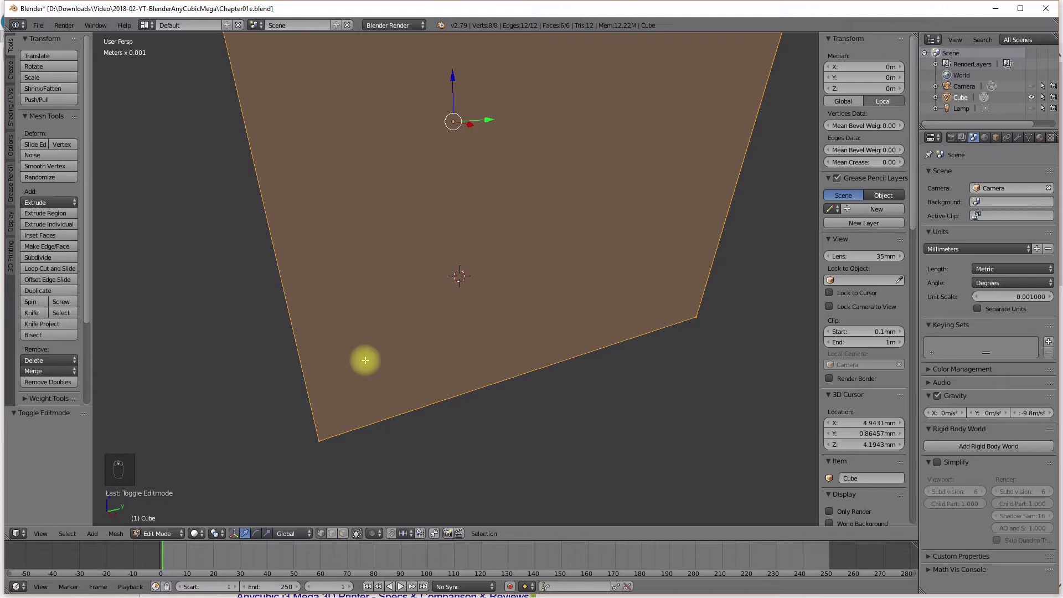
scroll(408, 297, down, 2)
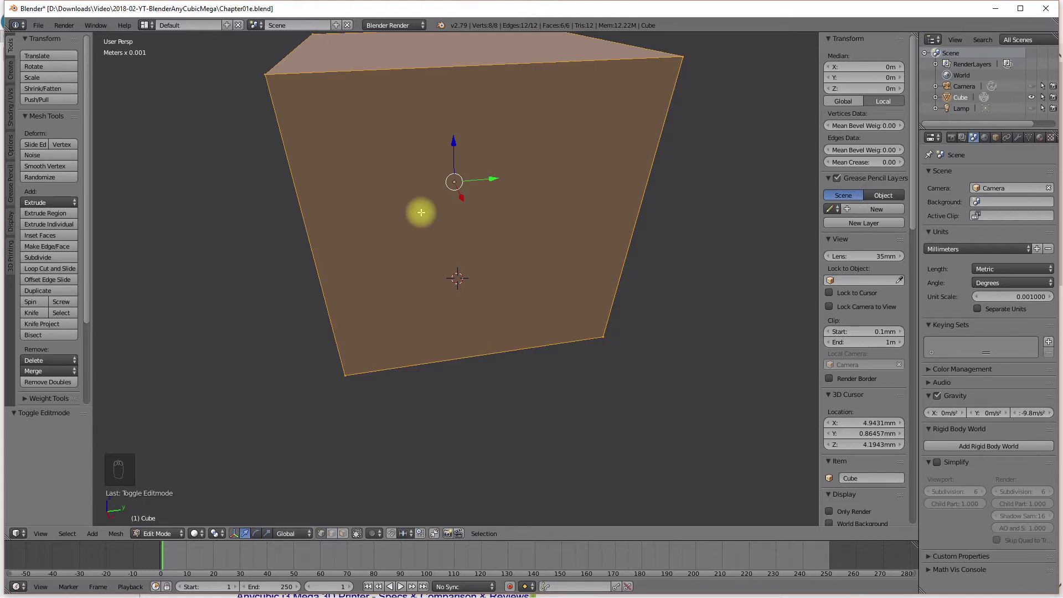
scroll(420, 212, up, 3)
scroll(417, 211, down, 3)
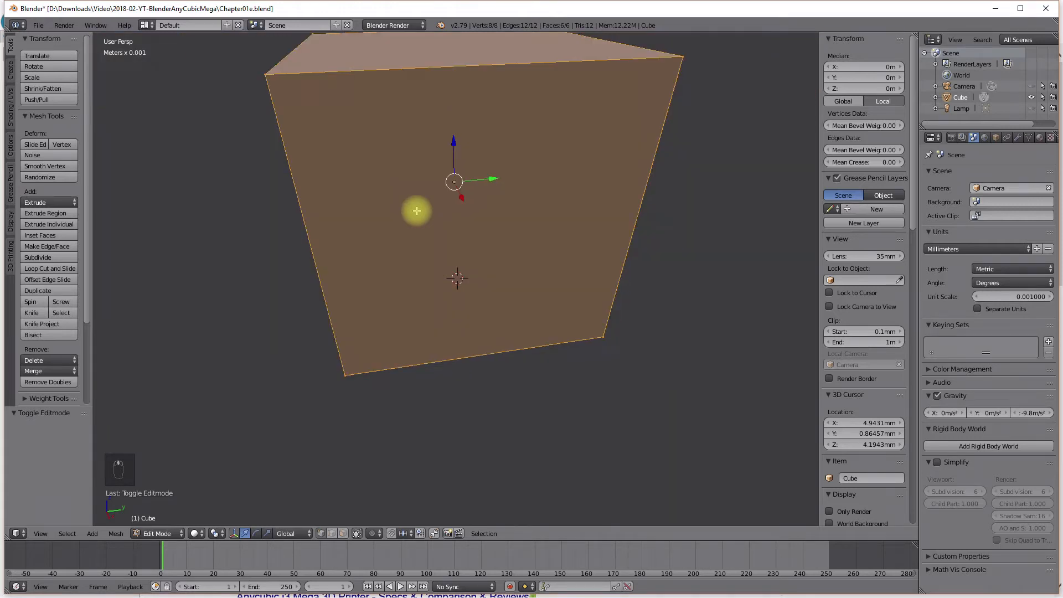
scroll(417, 211, down, 2)
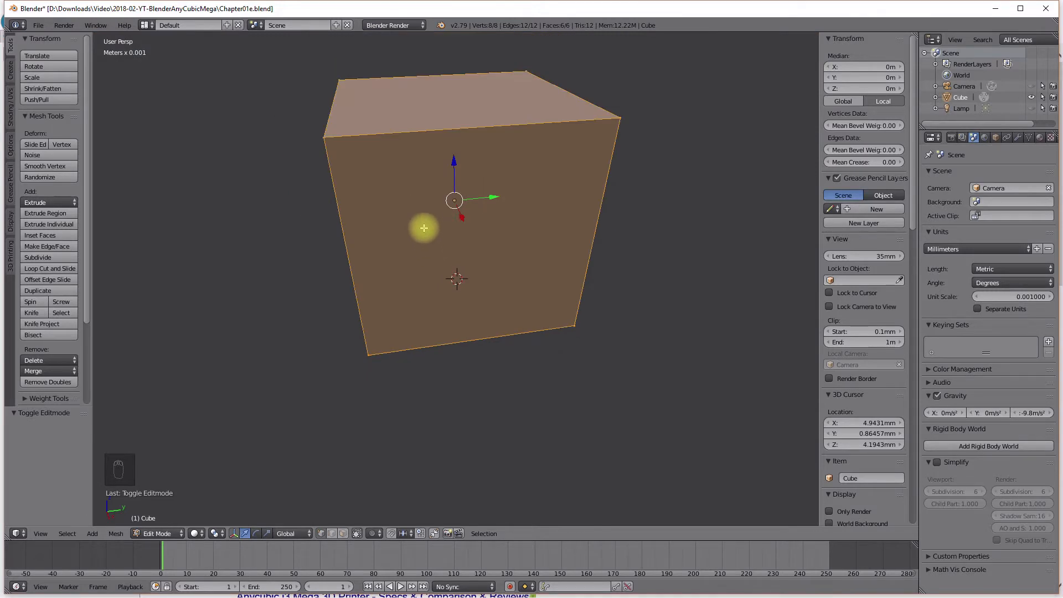
click(343, 534)
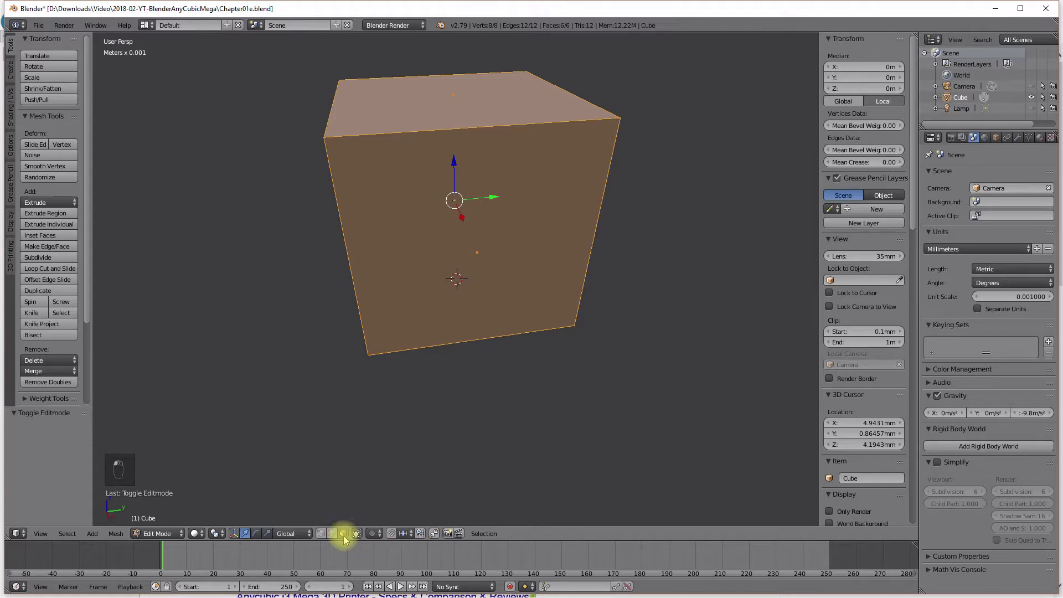
click(150, 534)
click(158, 537)
Step: Delete the cube's front face using Only Faces, keeping its edges
right_click(421, 230)
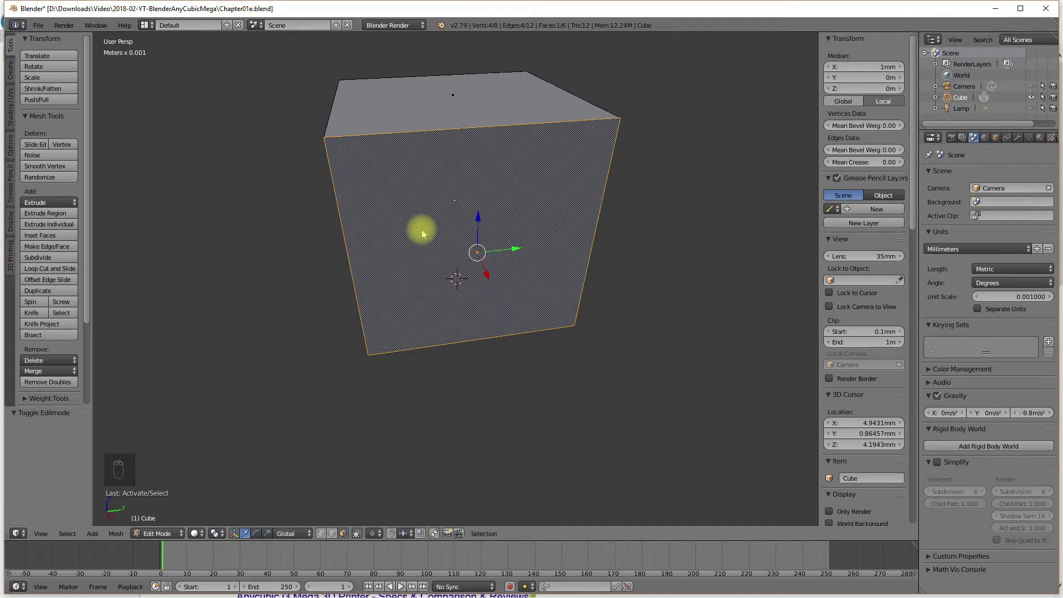
key(x)
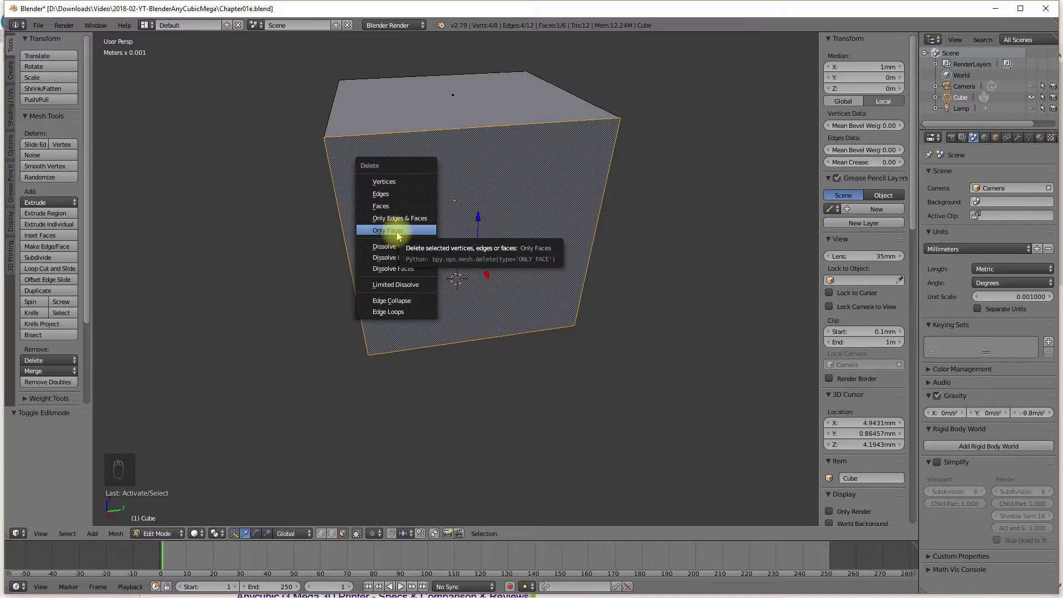
click(399, 237)
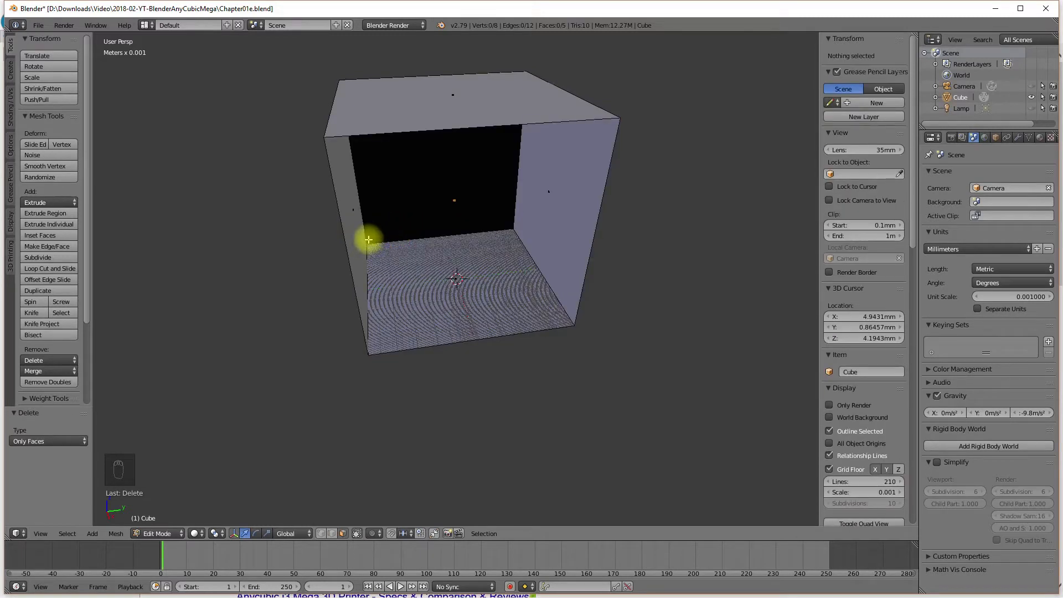
Step: Delete the cube's left and right side faces using Only Faces, keeping their edges
right_click(352, 218)
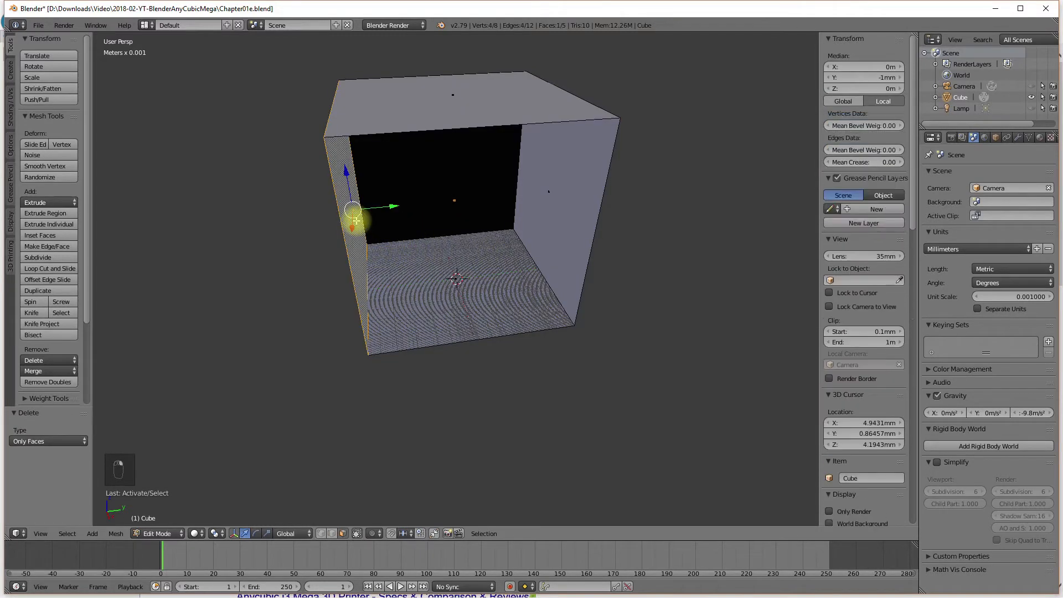
key(x)
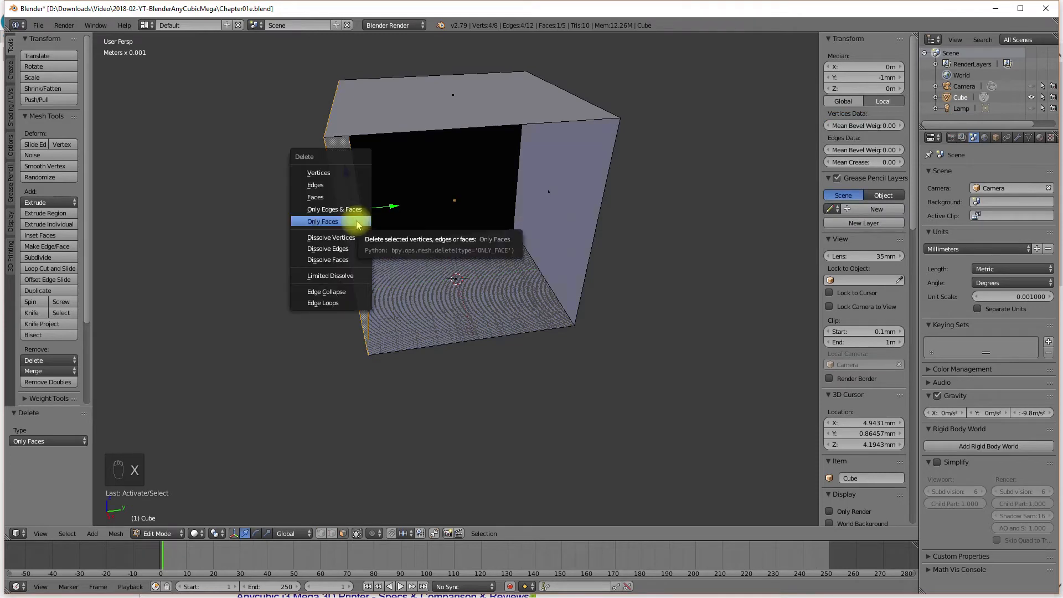
click(356, 219)
right_click(583, 204)
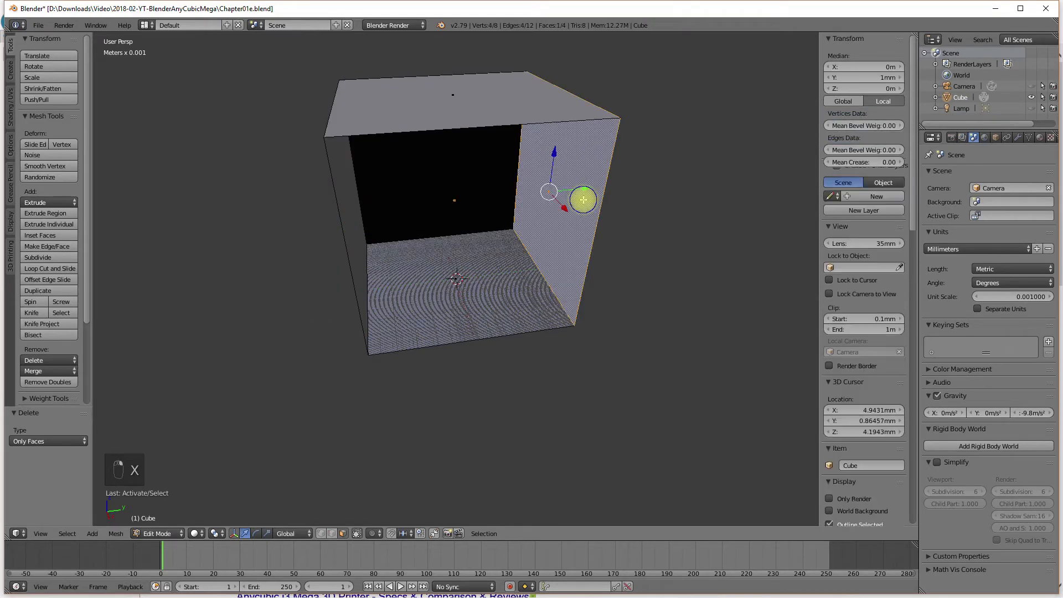
key(x)
click(582, 207)
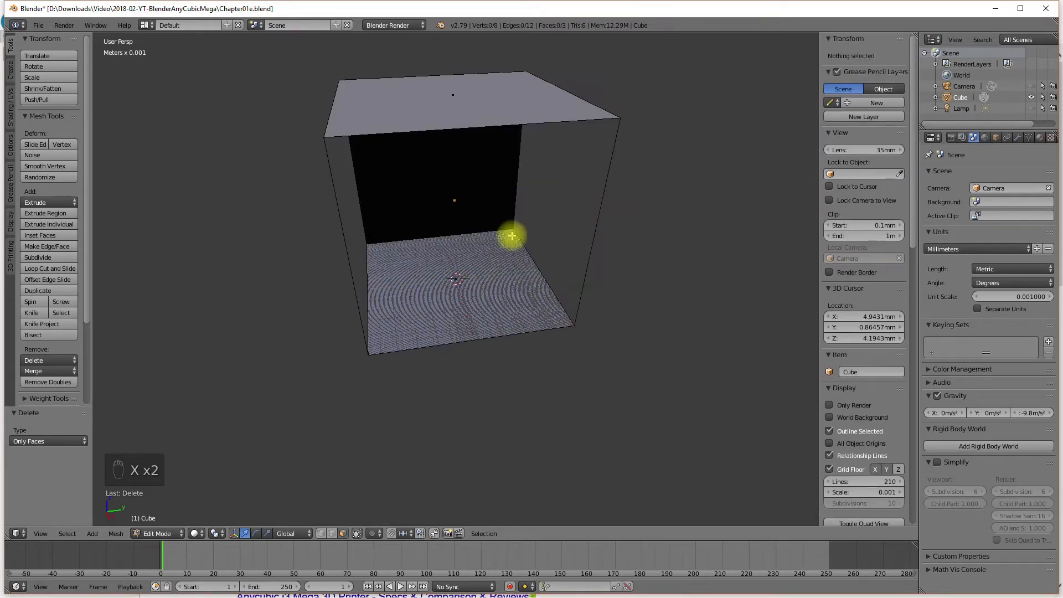
Step: Delete the cube's bottom face using Only Faces, keeping its edges
right_click(479, 278)
key(x)
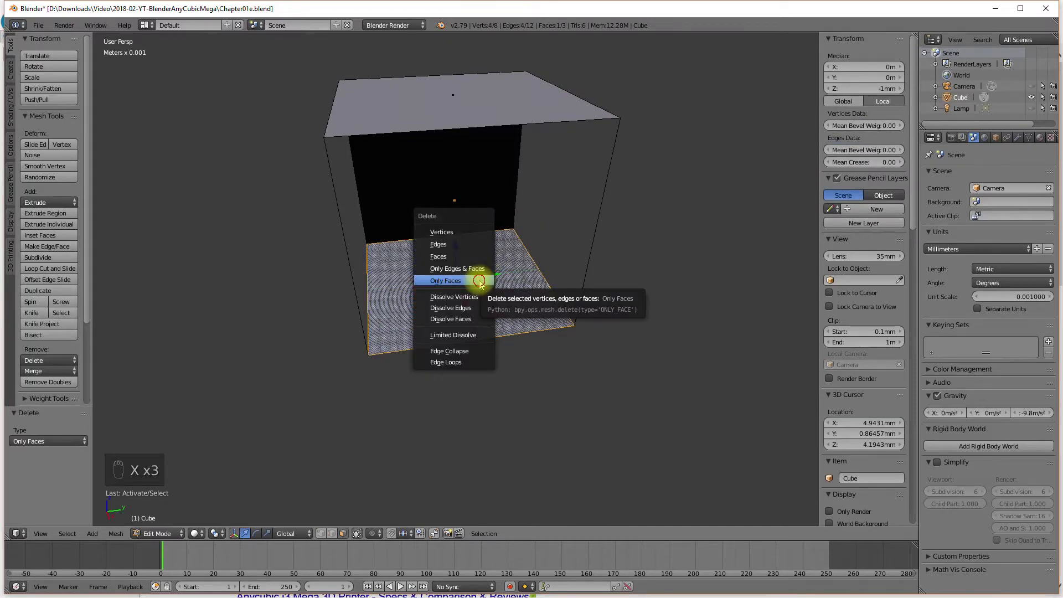
click(479, 281)
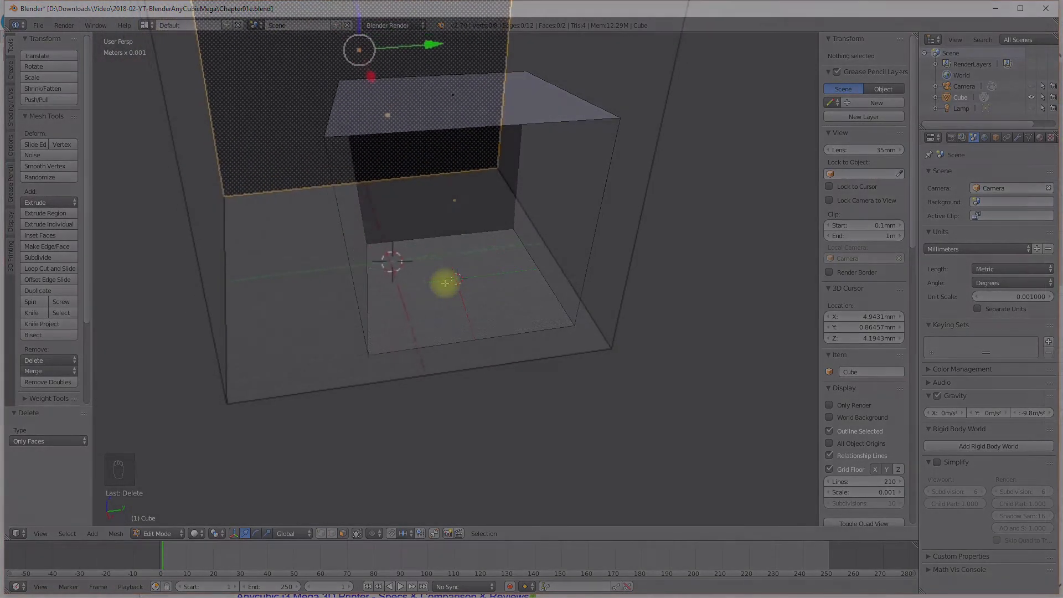
Step: Select the cube's remaining back and top faces together and flip their normals
shift+right_click(410, 142)
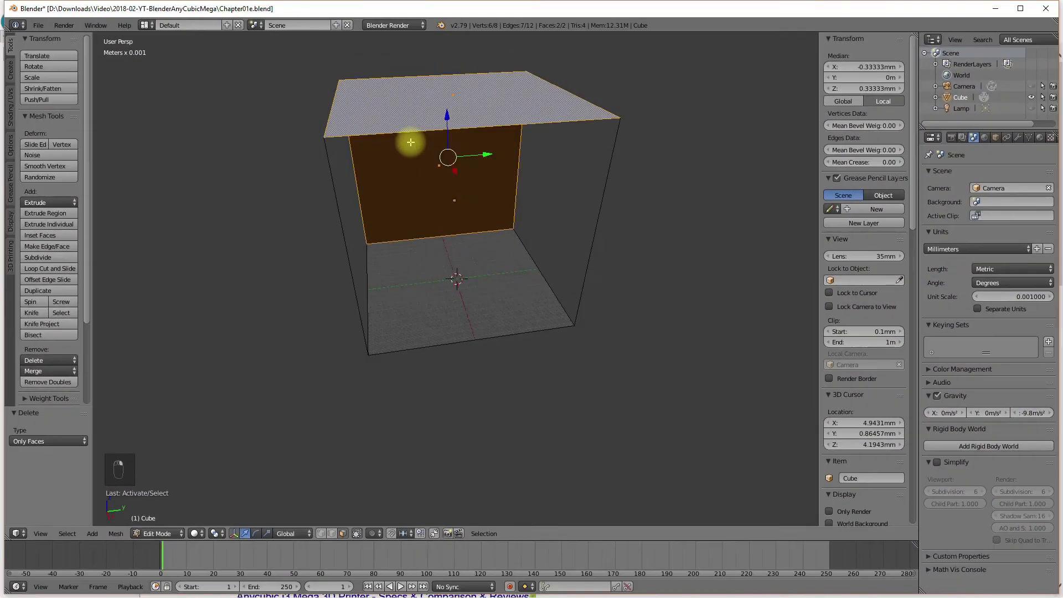
click(116, 534)
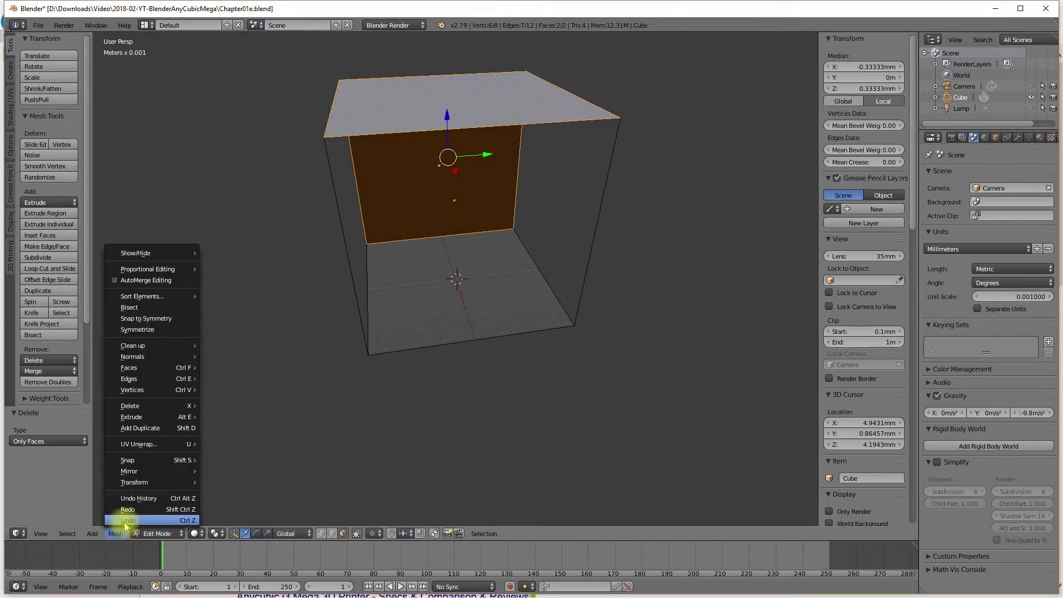
mouse_move(169, 358)
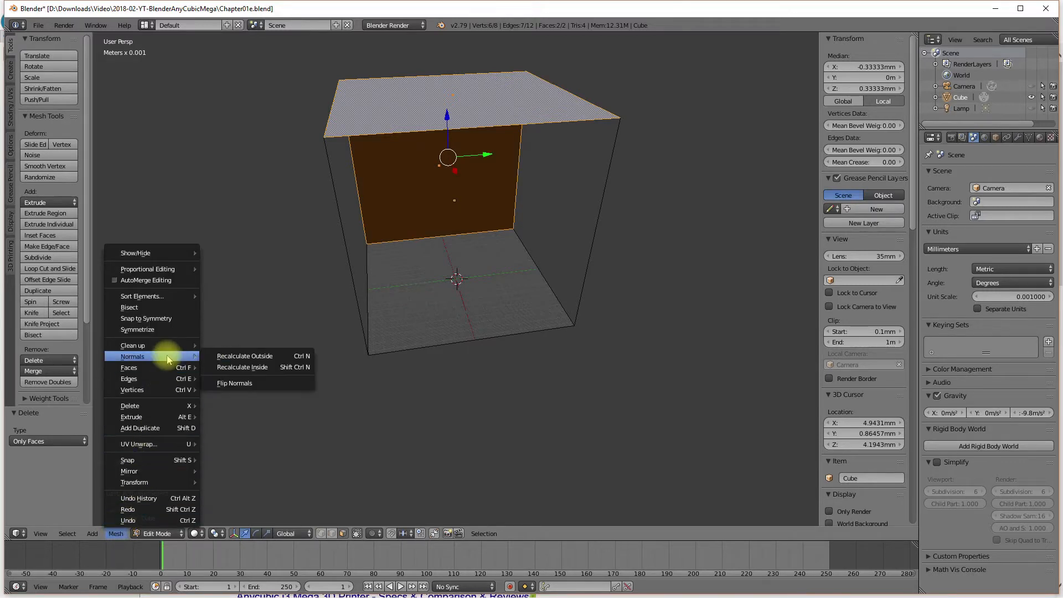
click(228, 383)
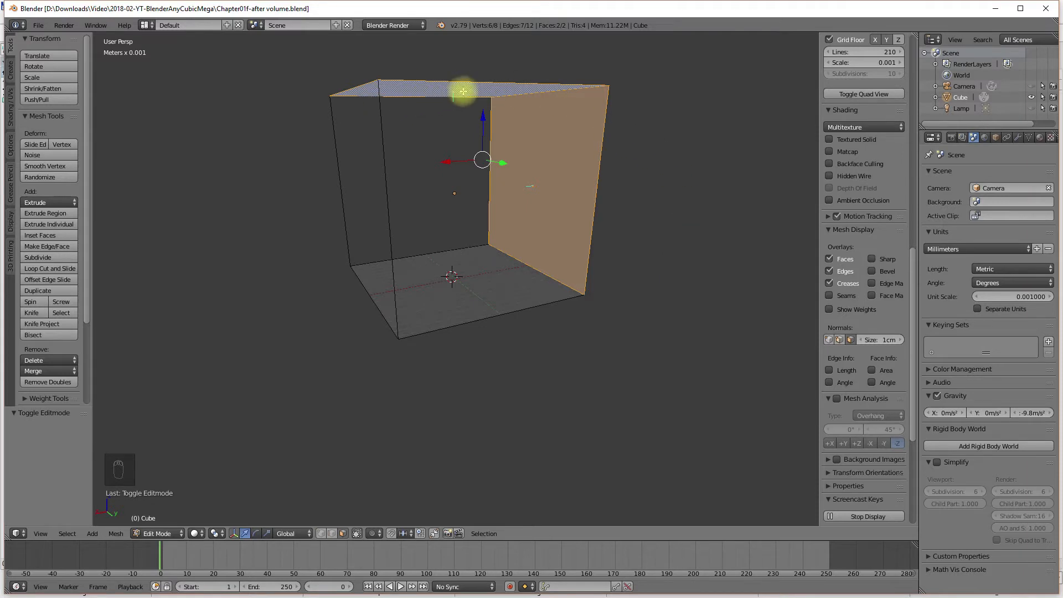
Step: Return to Object Mode and rotate the build-volume cube -90° about the global Z axis
click(167, 535)
click(163, 520)
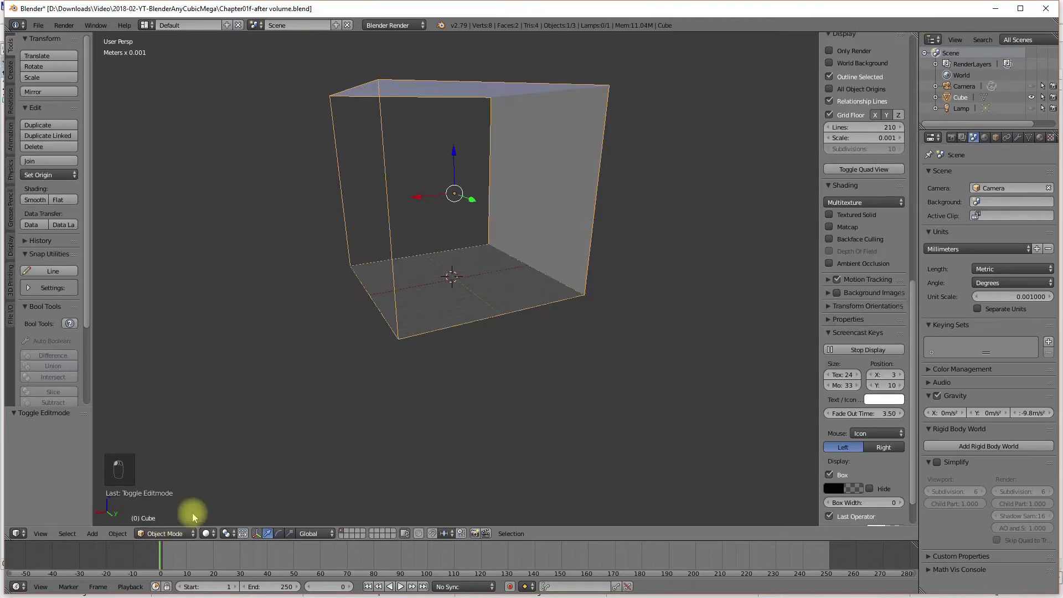
right_click(441, 83)
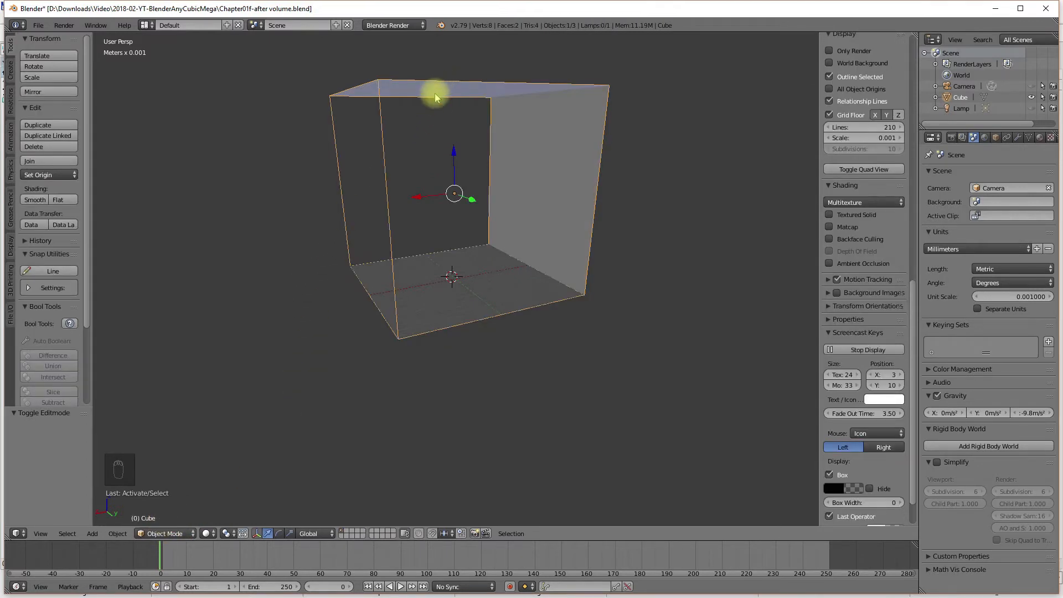
key(r)
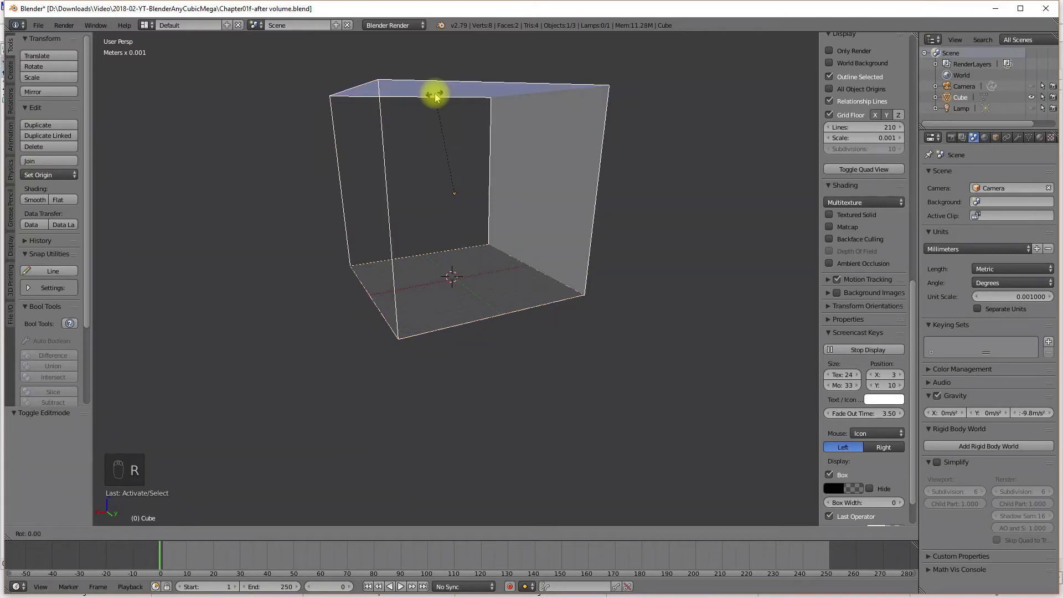
key(z)
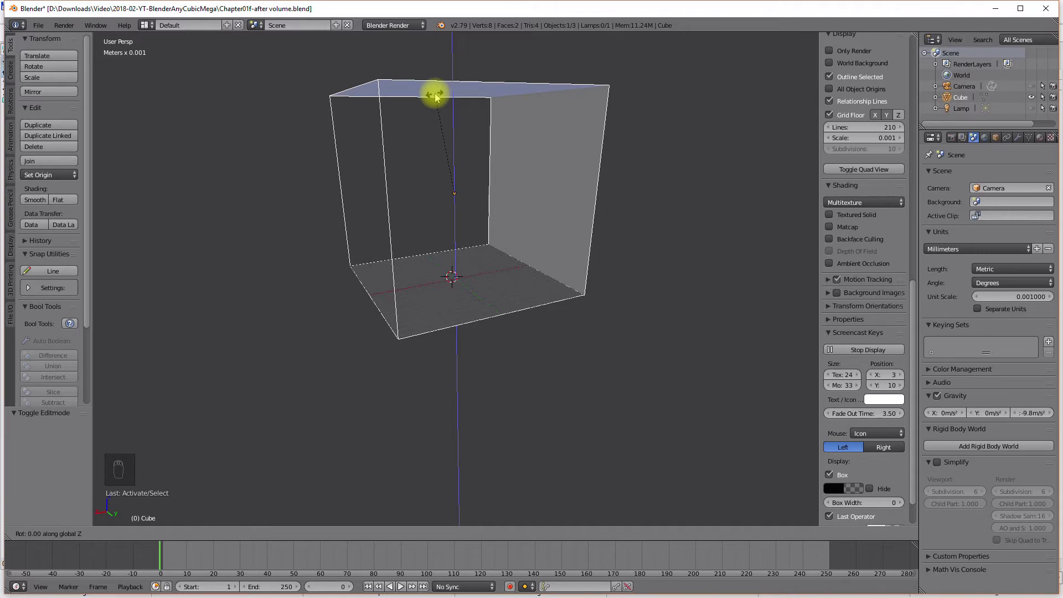
text(-90)
key(Return)
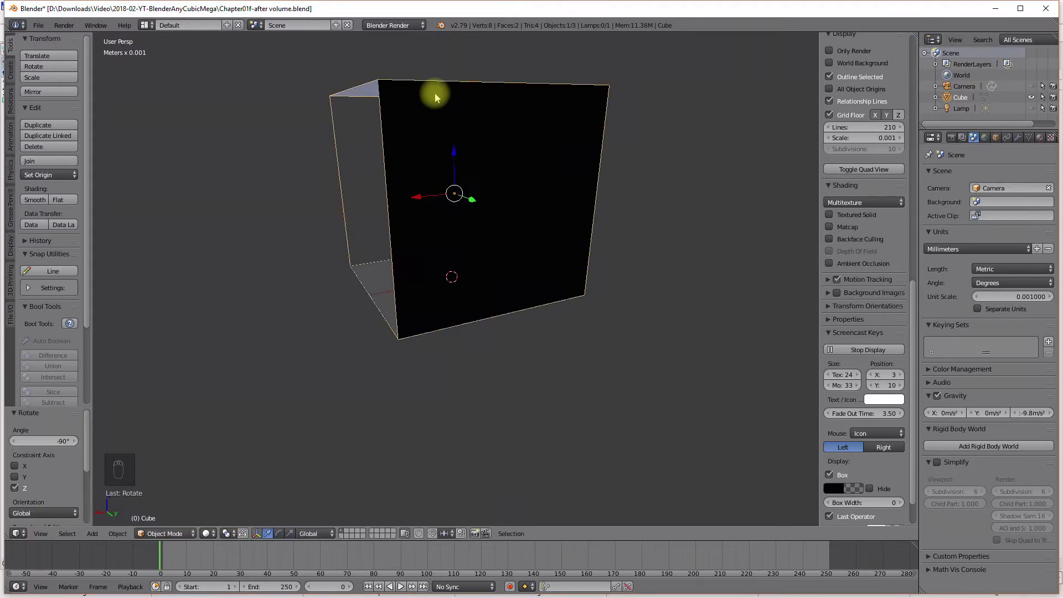
middle_drag(290, 206, 446, 211)
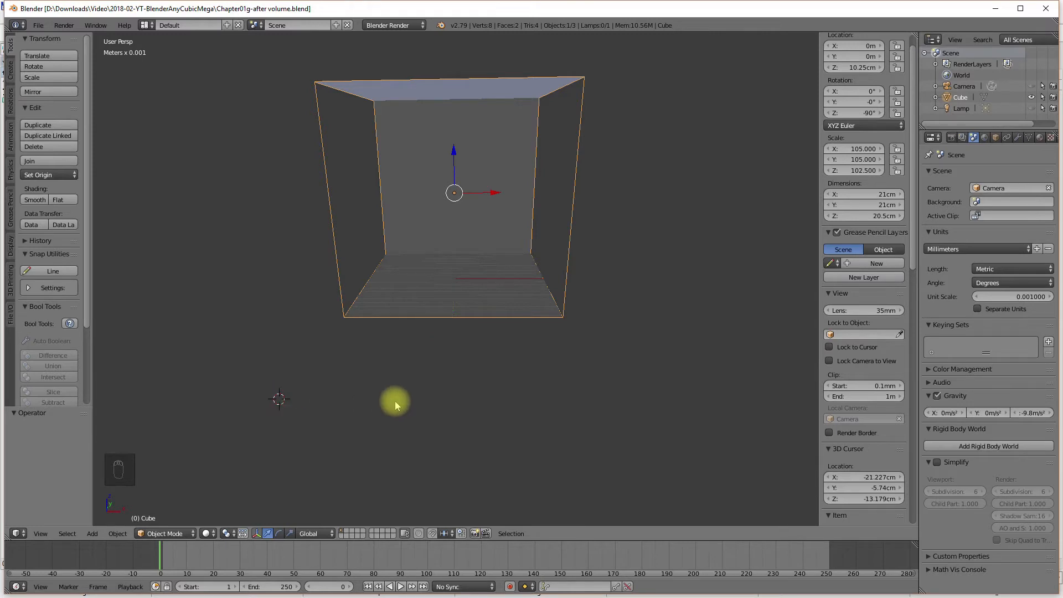
Step: Snap the 3D cursor to the scene center and add a new mesh cube there
key(shift+s)
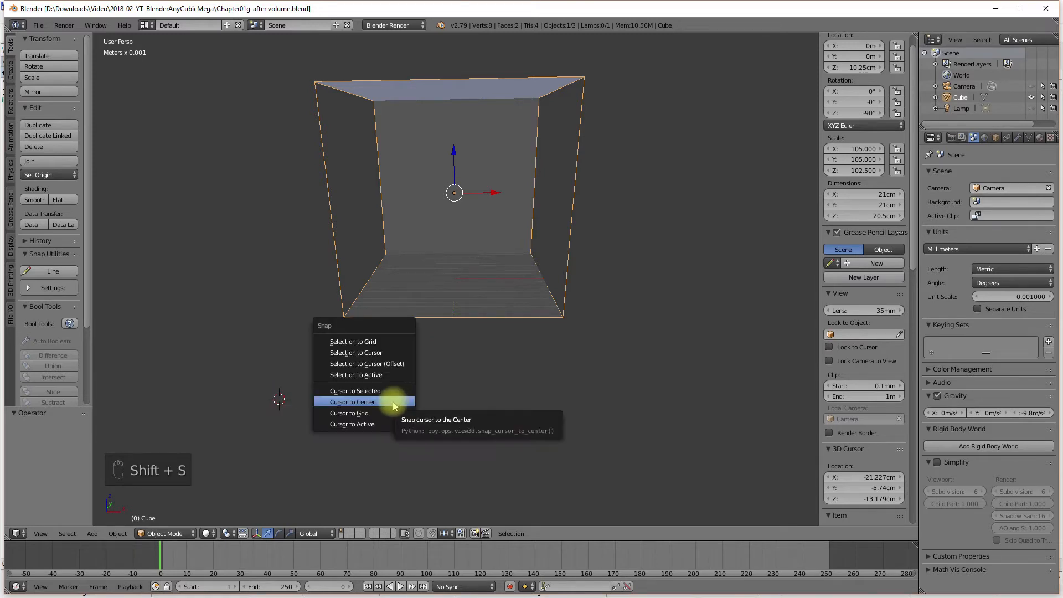
click(364, 406)
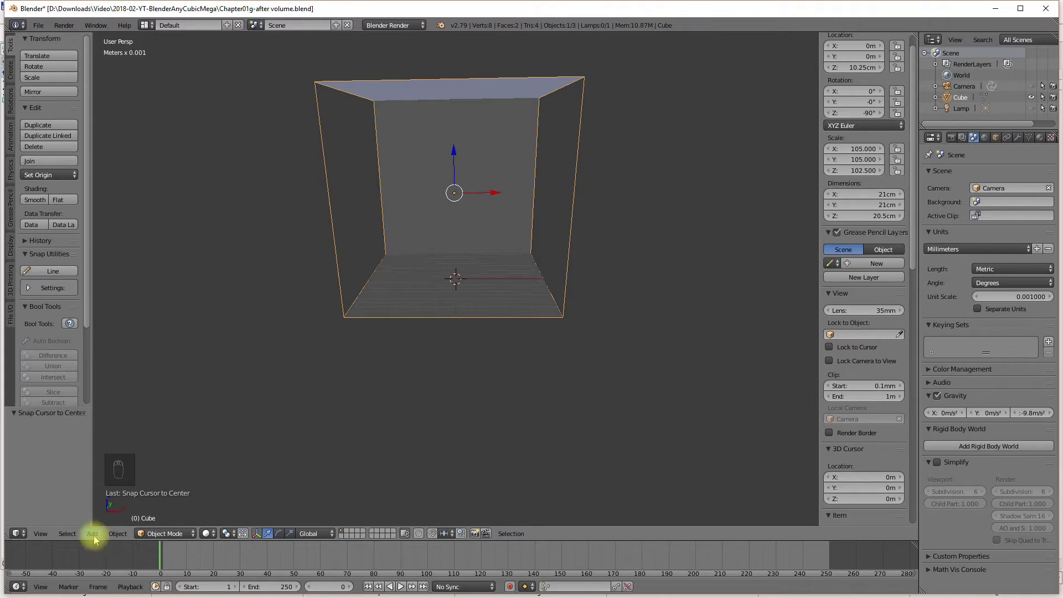
click(180, 537)
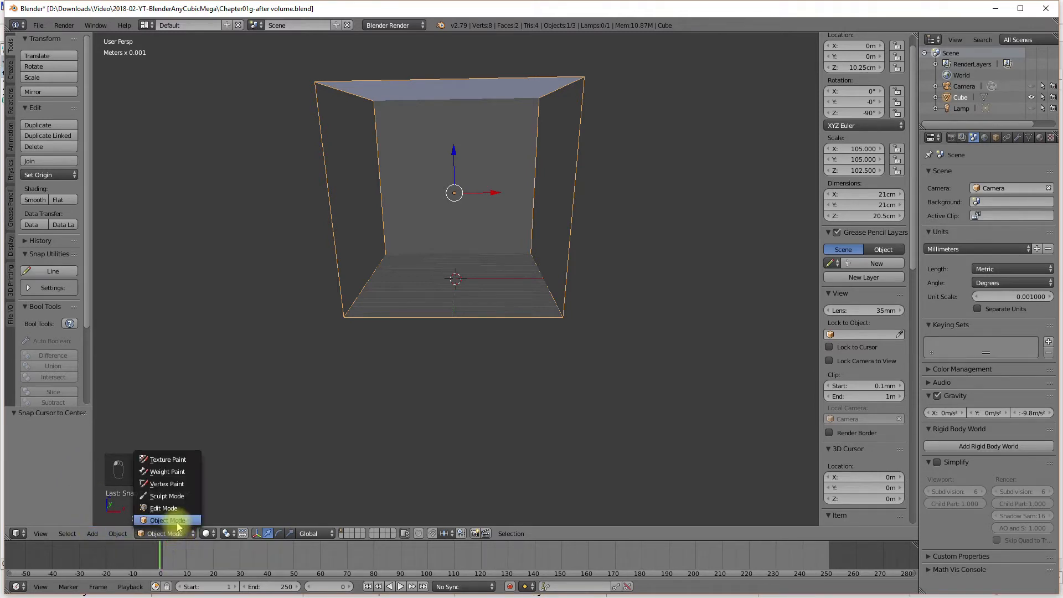
click(167, 525)
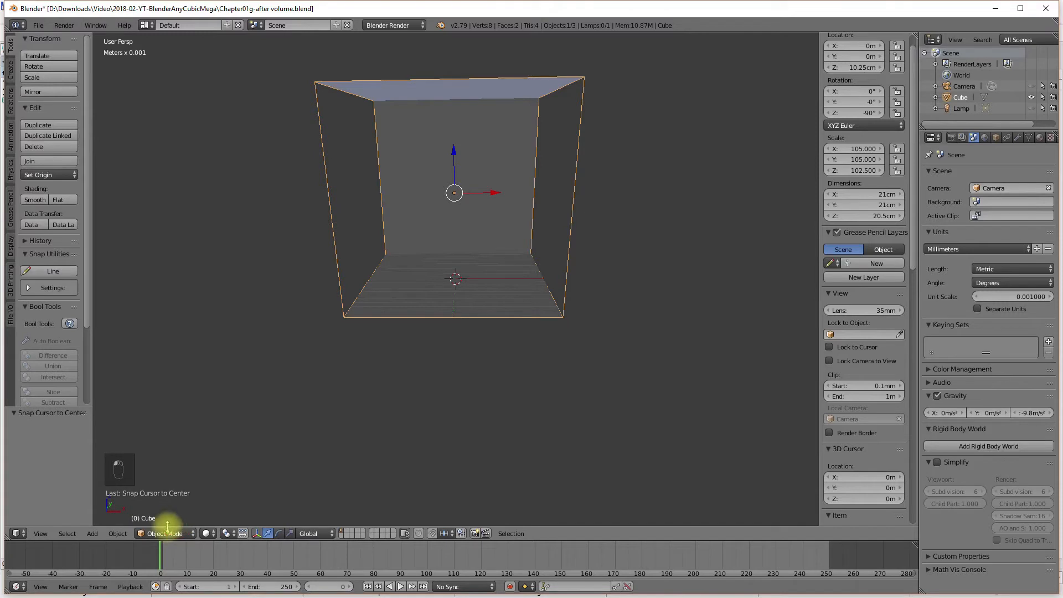
click(93, 534)
mouse_move(111, 521)
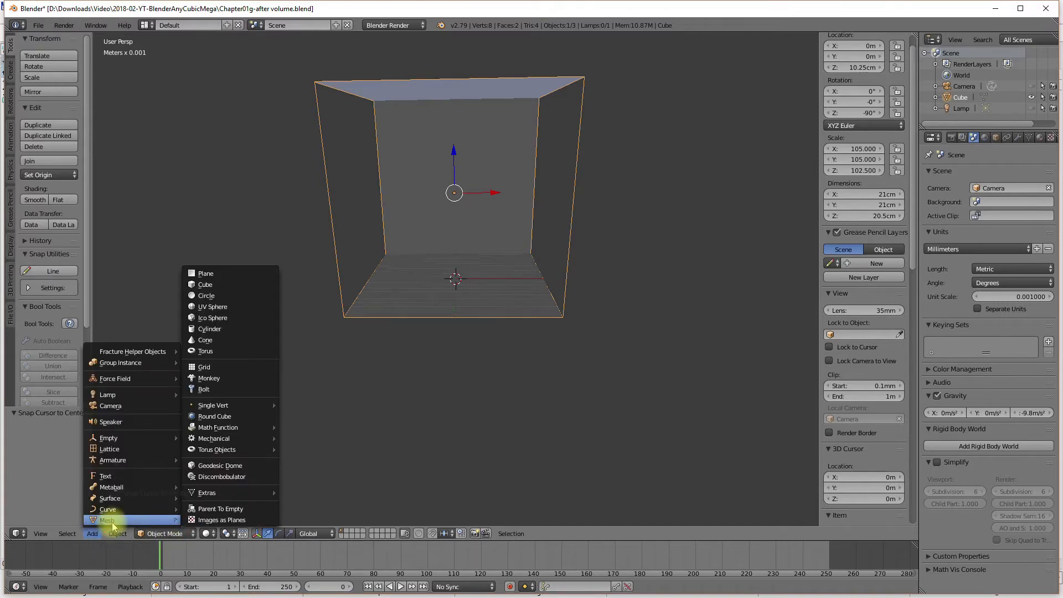
click(242, 286)
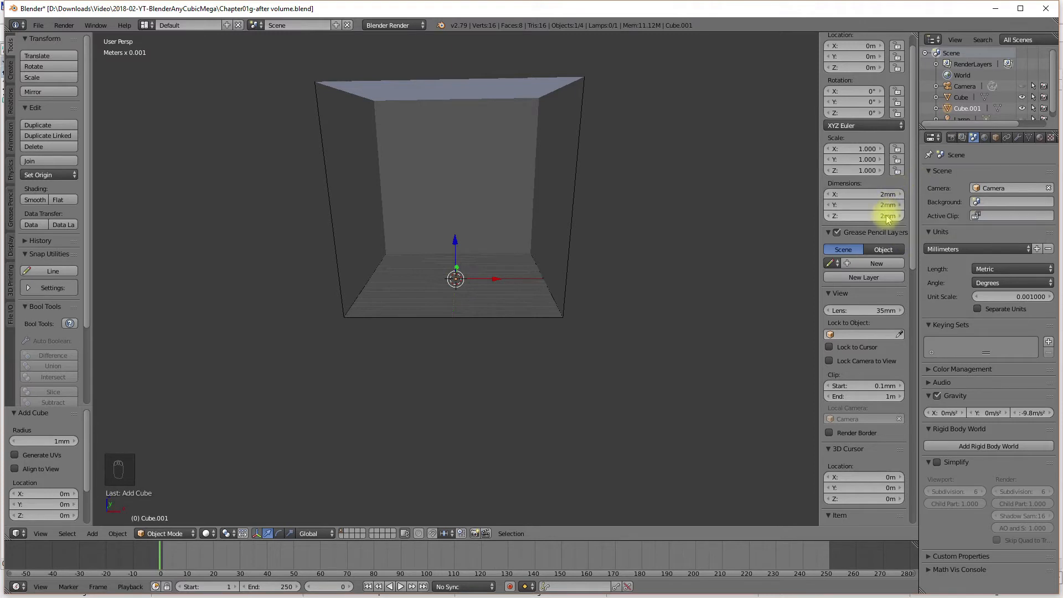
Step: Set the new cube's X, Y and Z dimensions to 2 cm each
click(877, 195)
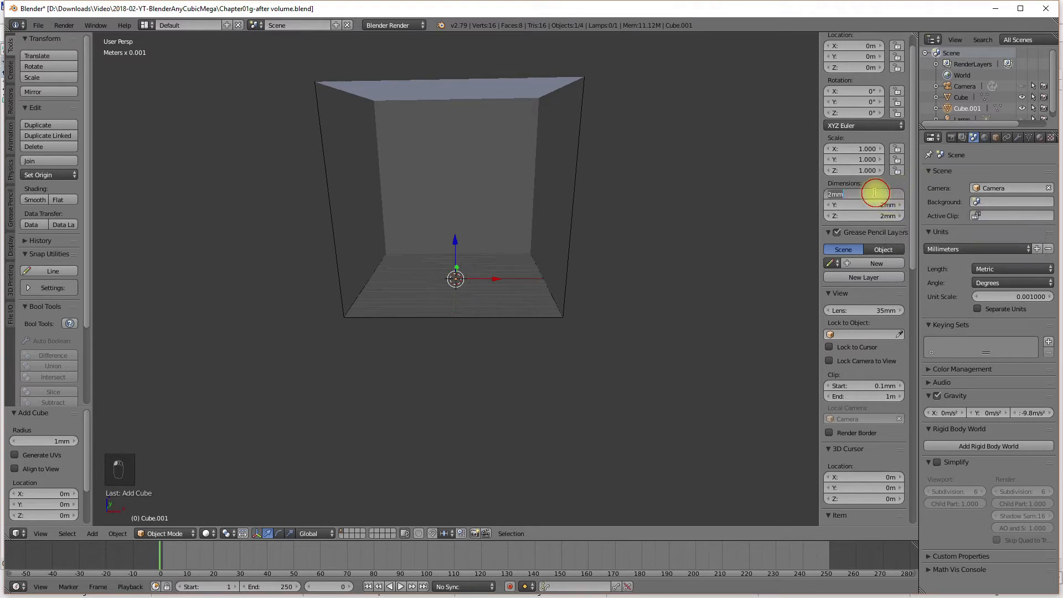
text(2cm)
key(Return)
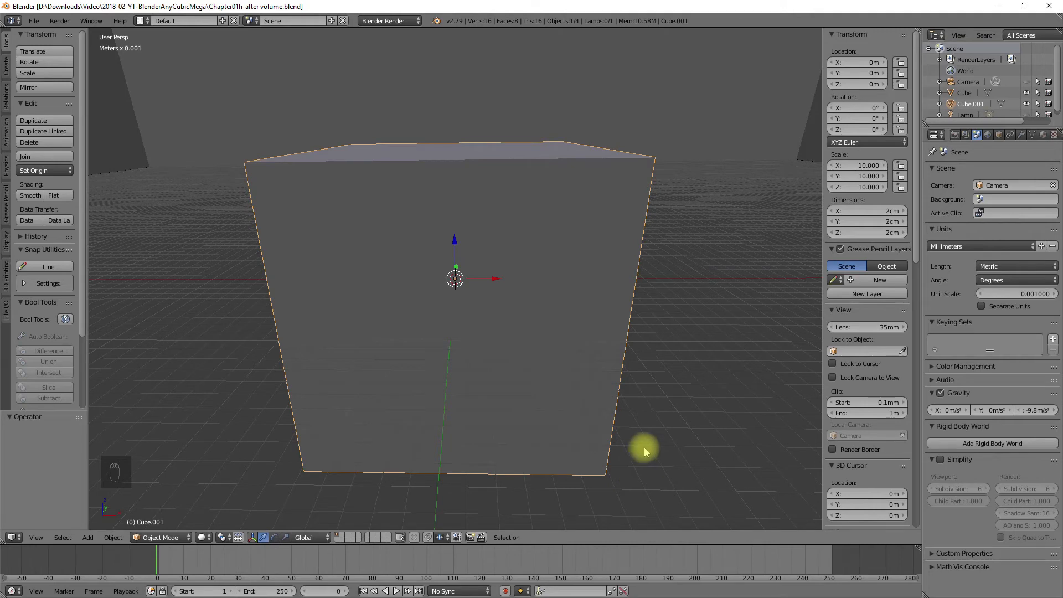
Step: In Edit Mode, place the 3D cursor on the small cube's front lower-left corner and select only that vertex
scroll(644, 451, down, 3)
scroll(648, 449, up, 5)
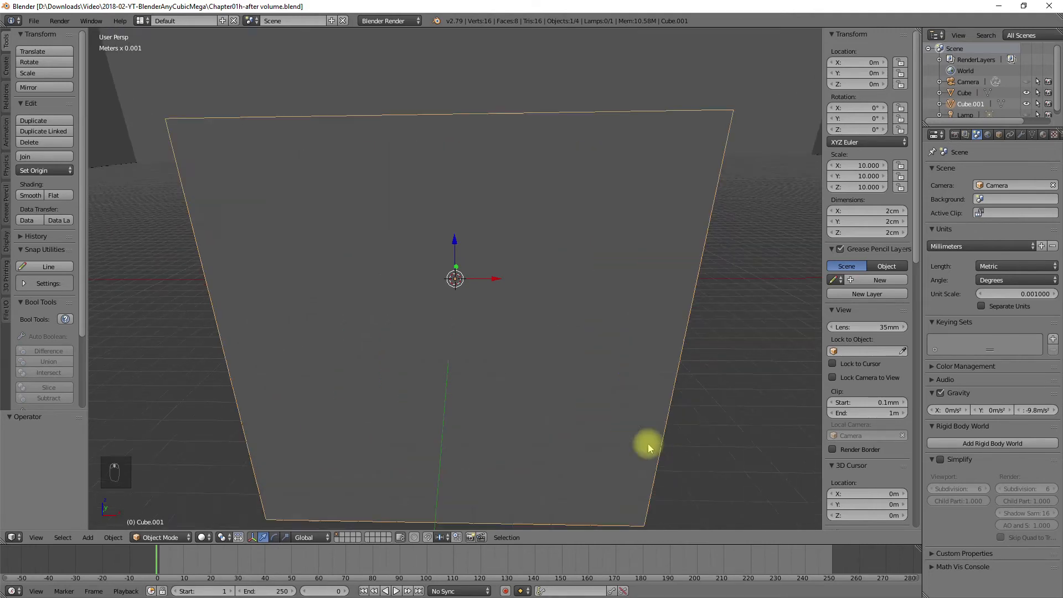
scroll(649, 449, down, 2)
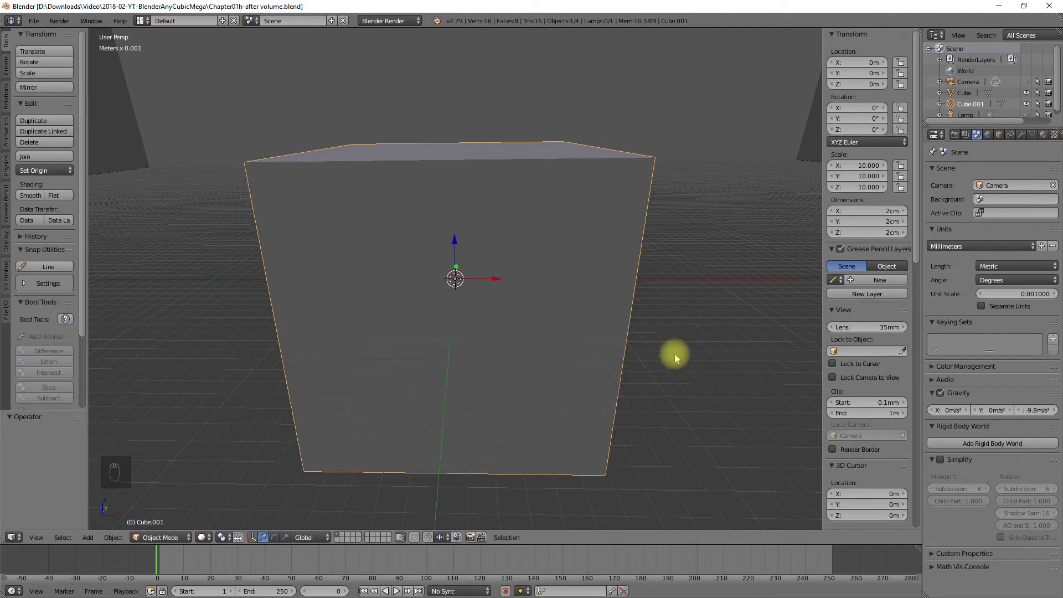
mouse_move(676, 356)
middle_down()
mouse_move(753, 347)
mouse_move(707, 364)
mouse_move(599, 358)
mouse_move(766, 335)
mouse_move(649, 351)
mouse_move(670, 341)
middle_up()
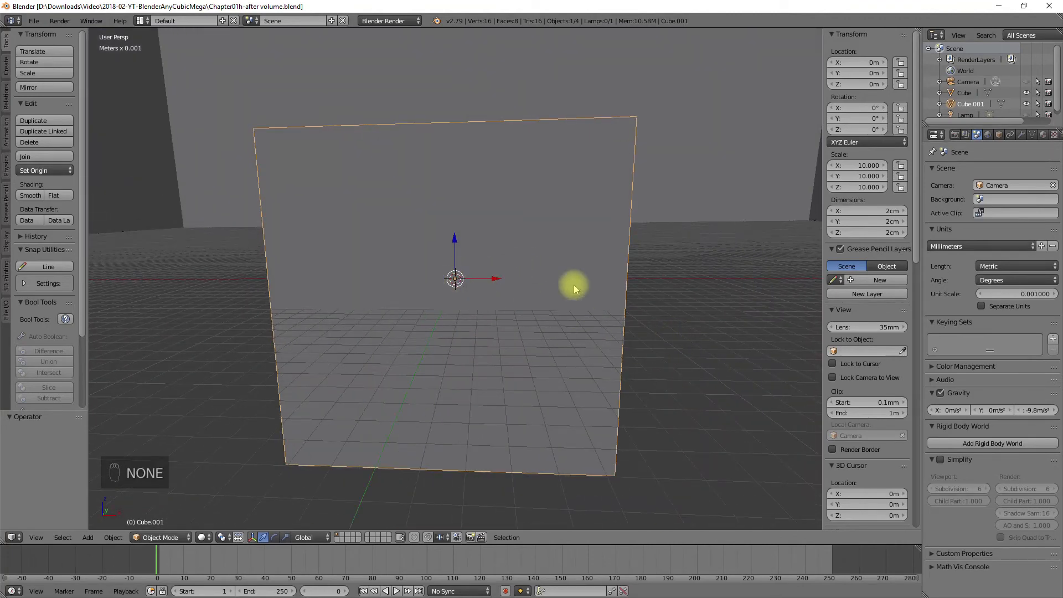
mouse_move(458, 291)
middle_down()
mouse_move(500, 299)
mouse_move(560, 290)
mouse_move(471, 307)
mouse_move(465, 297)
middle_up()
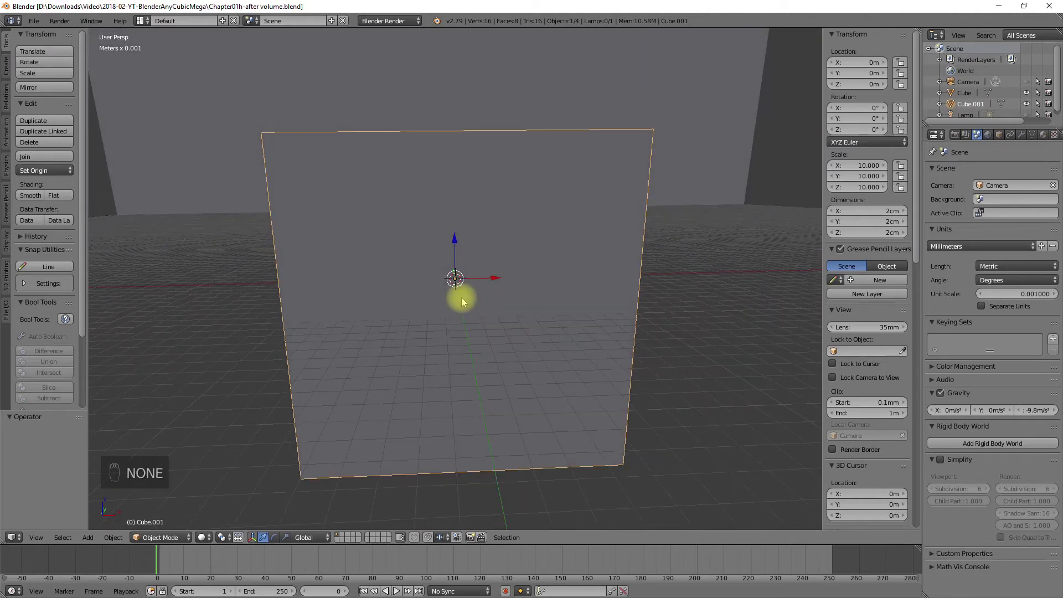
mouse_move(443, 299)
middle_down()
mouse_move(575, 306)
mouse_move(434, 301)
mouse_move(467, 368)
middle_up()
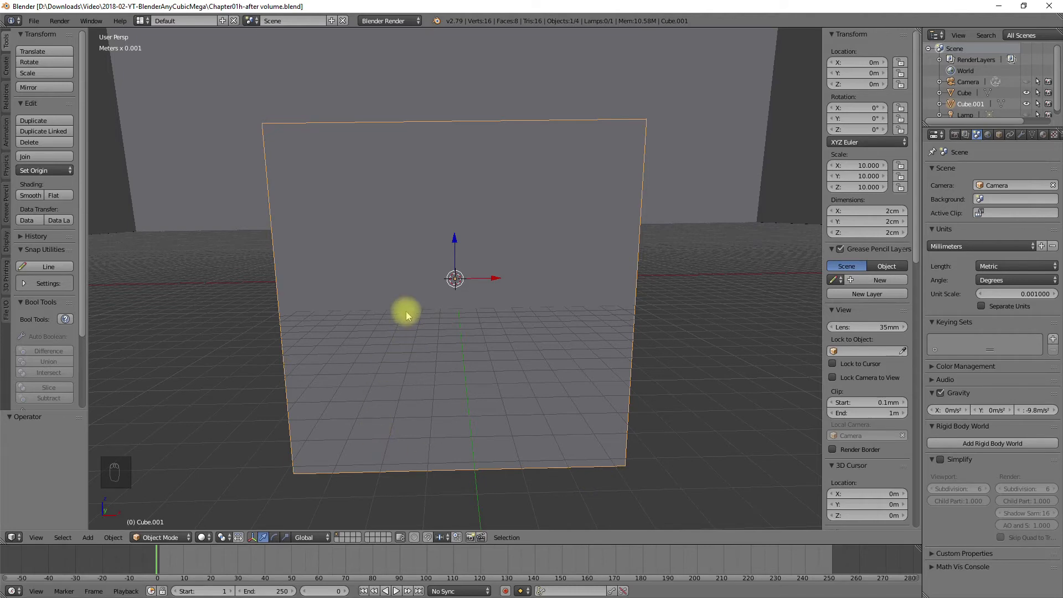
click(155, 536)
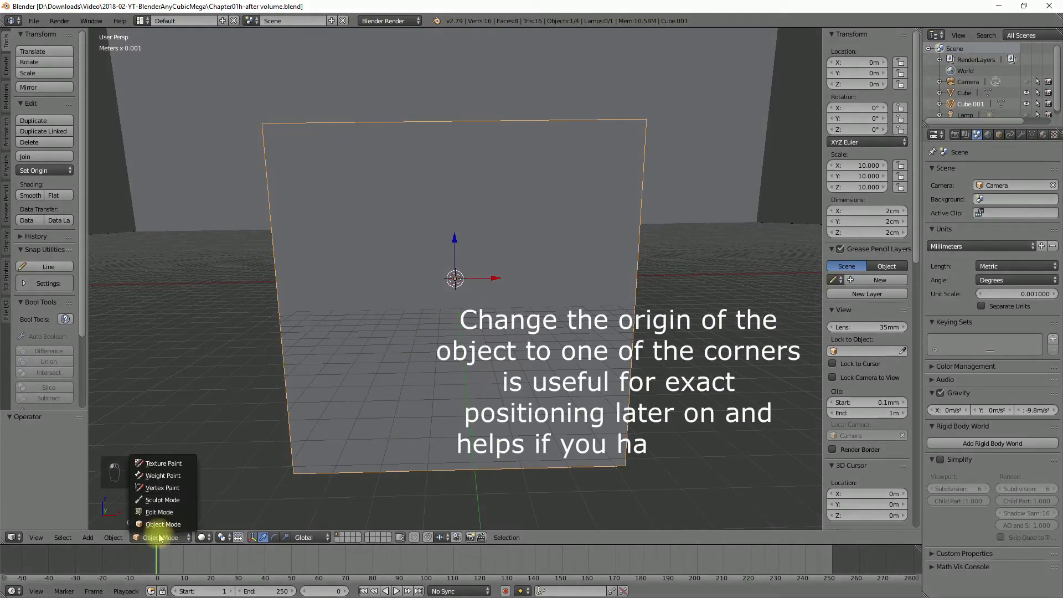
click(160, 513)
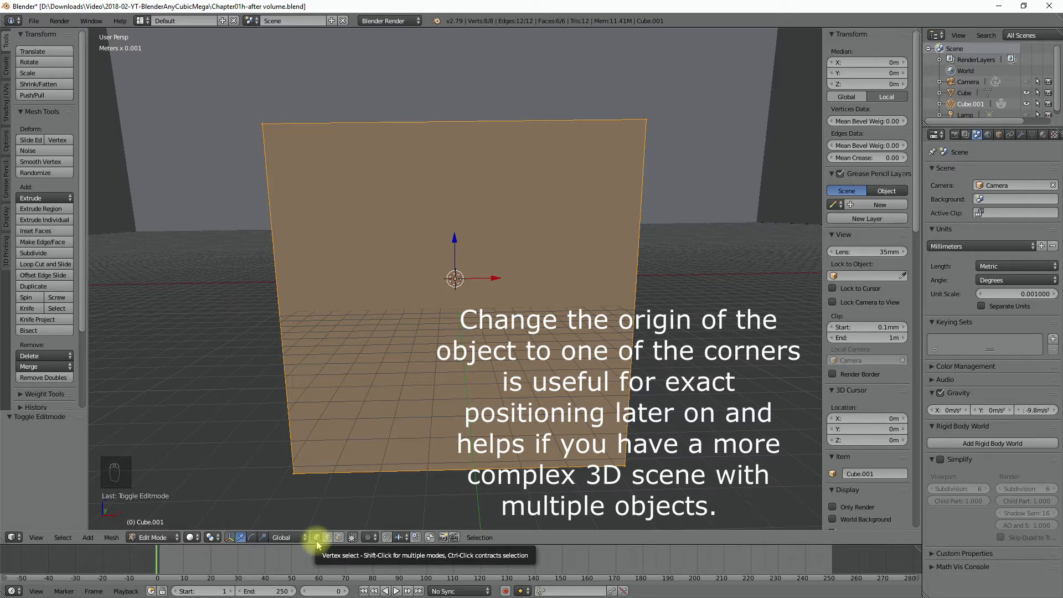
key(a)
key(a)
key(a)
click(294, 474)
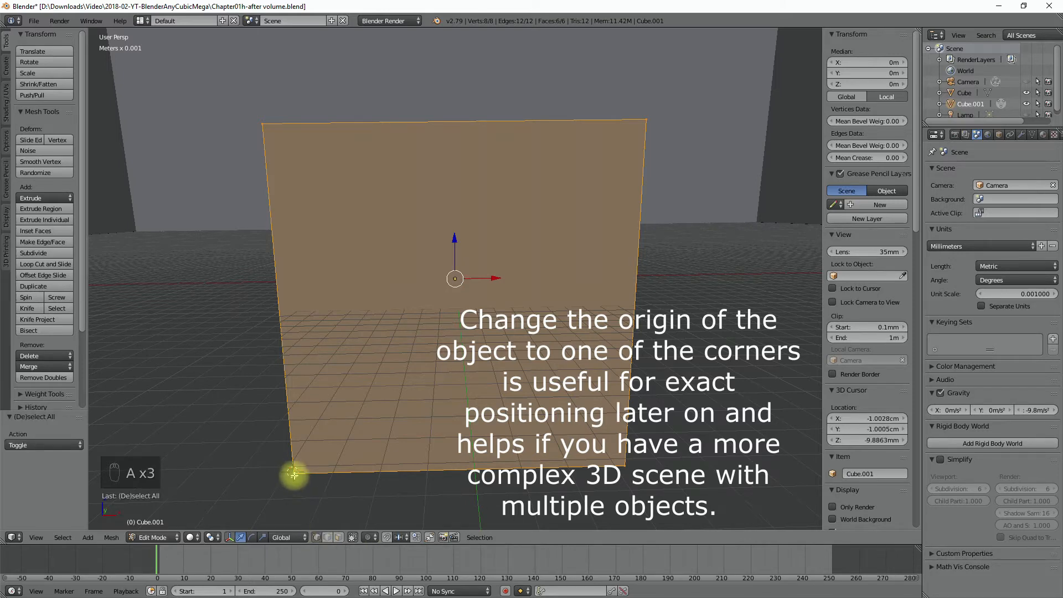
right_click(293, 473)
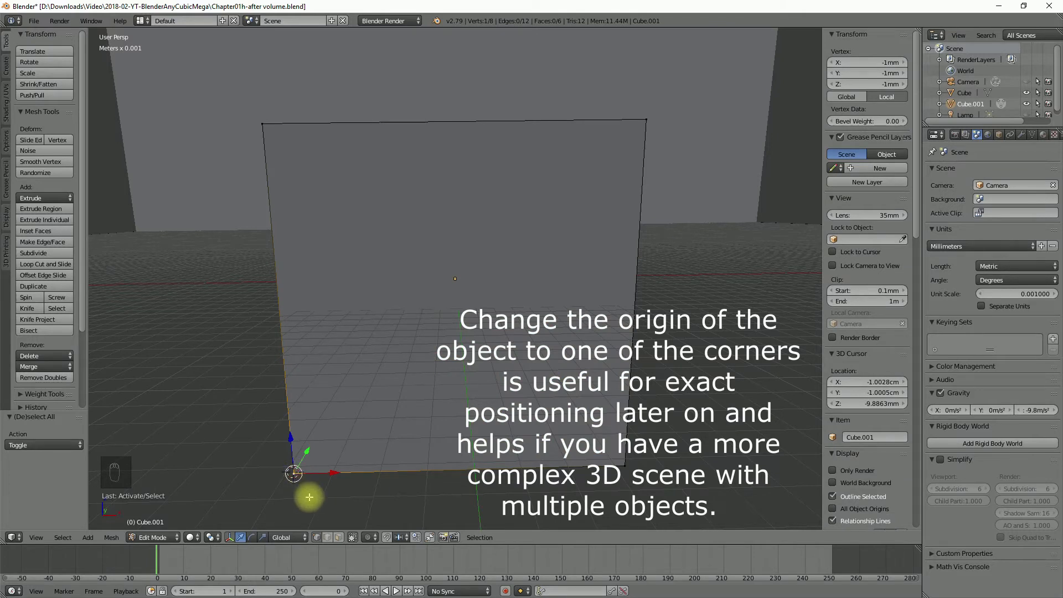
Step: Return to Object Mode and set the small cube's origin to the 3D cursor
click(153, 539)
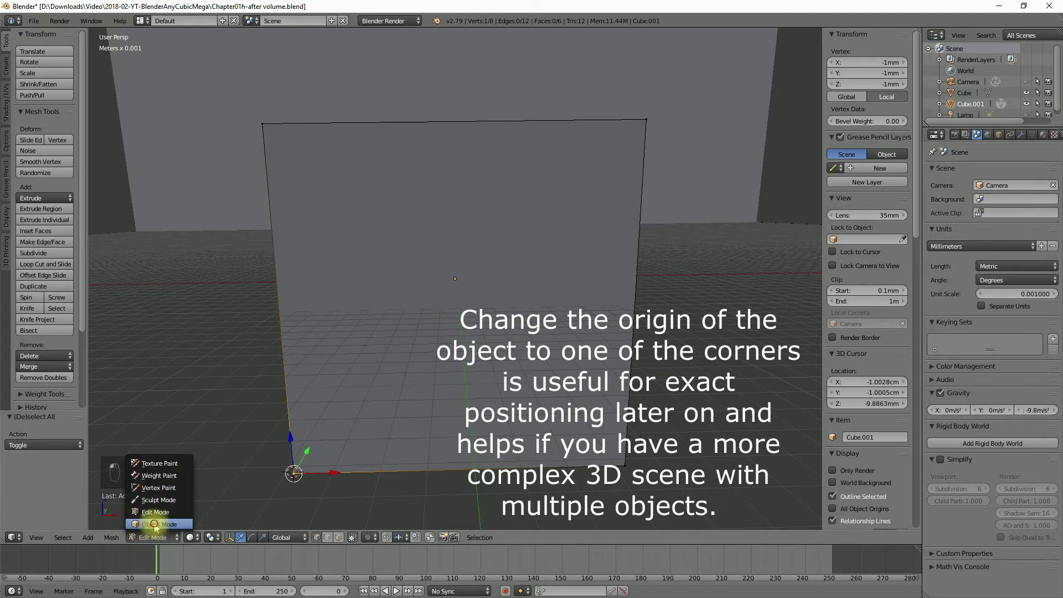
click(153, 524)
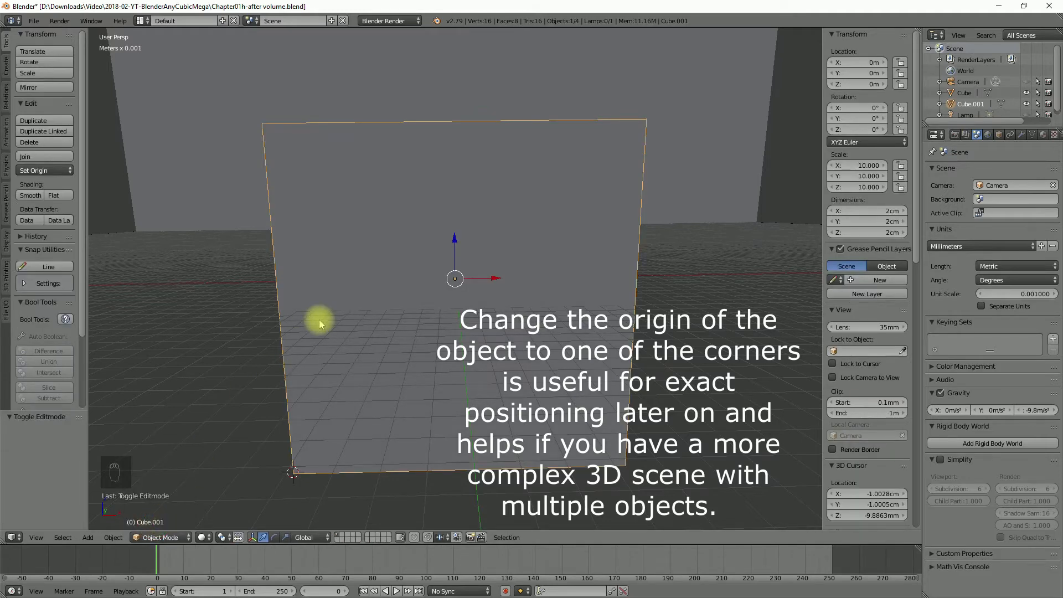
click(114, 538)
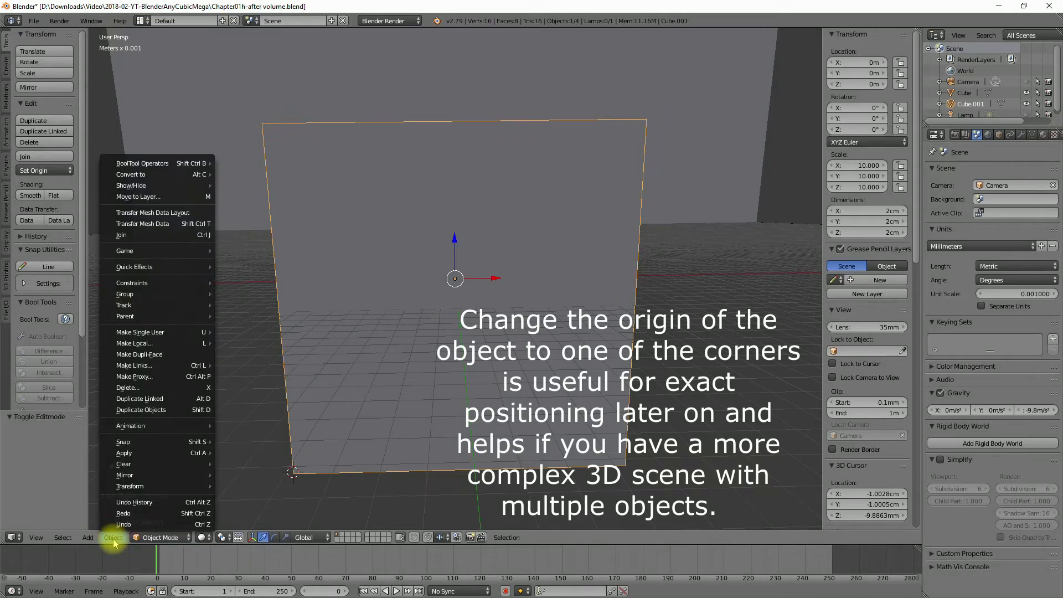
mouse_move(148, 484)
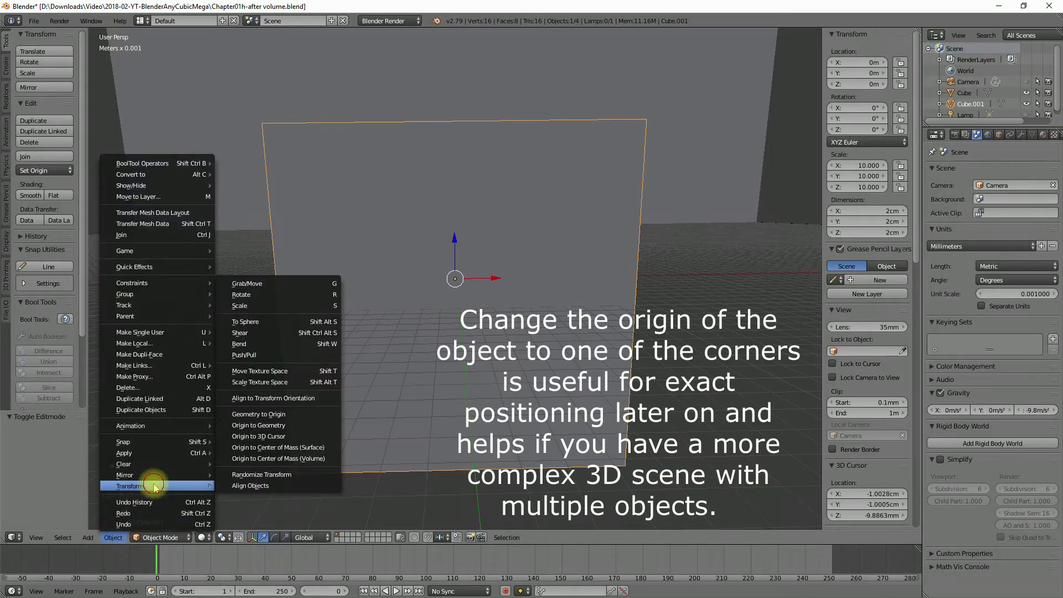
click(257, 437)
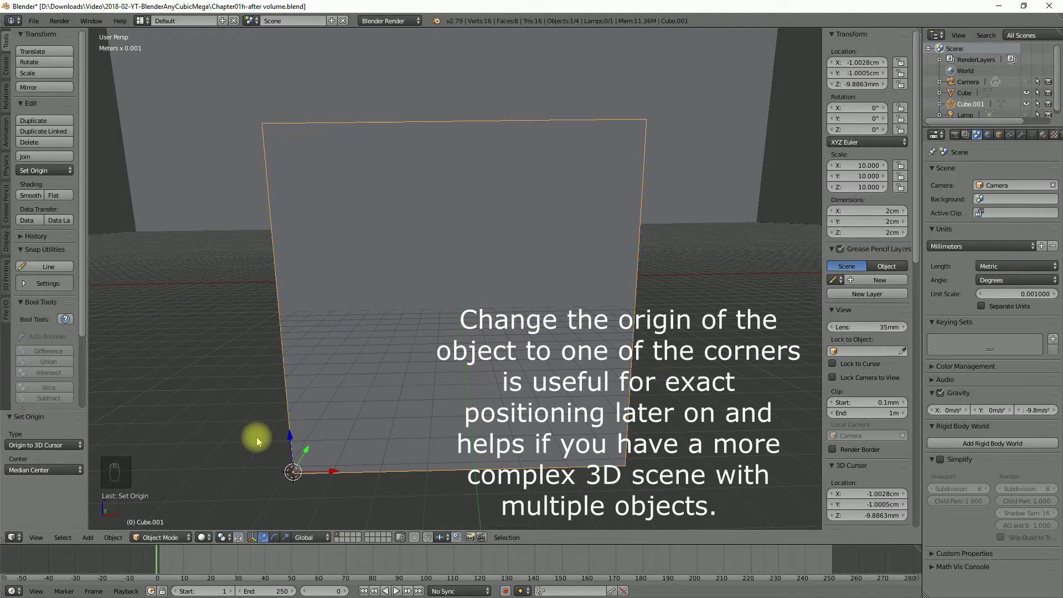
Step: Set the small cube's X, Y and Z location to 0
middle_drag(256, 435, 347, 396)
middle_drag(360, 341, 404, 352)
middle_drag(377, 508, 456, 400)
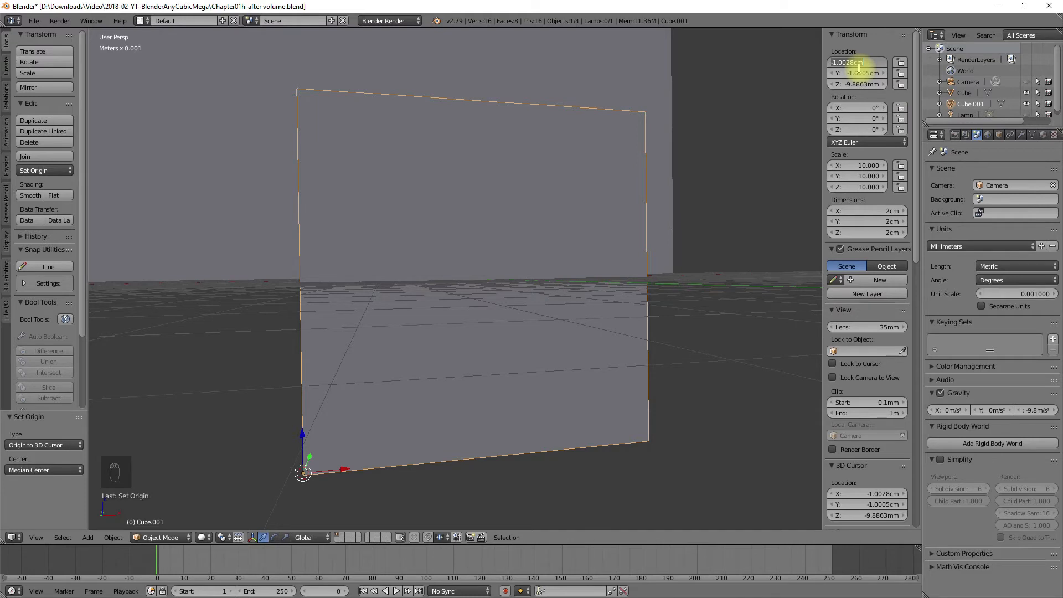
key(Return)
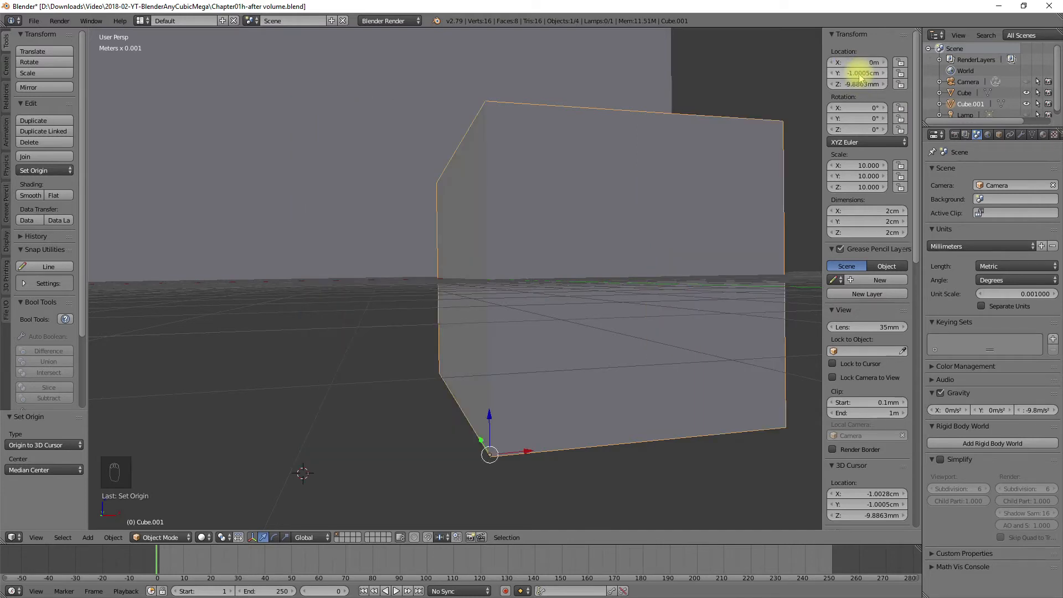
click(859, 84)
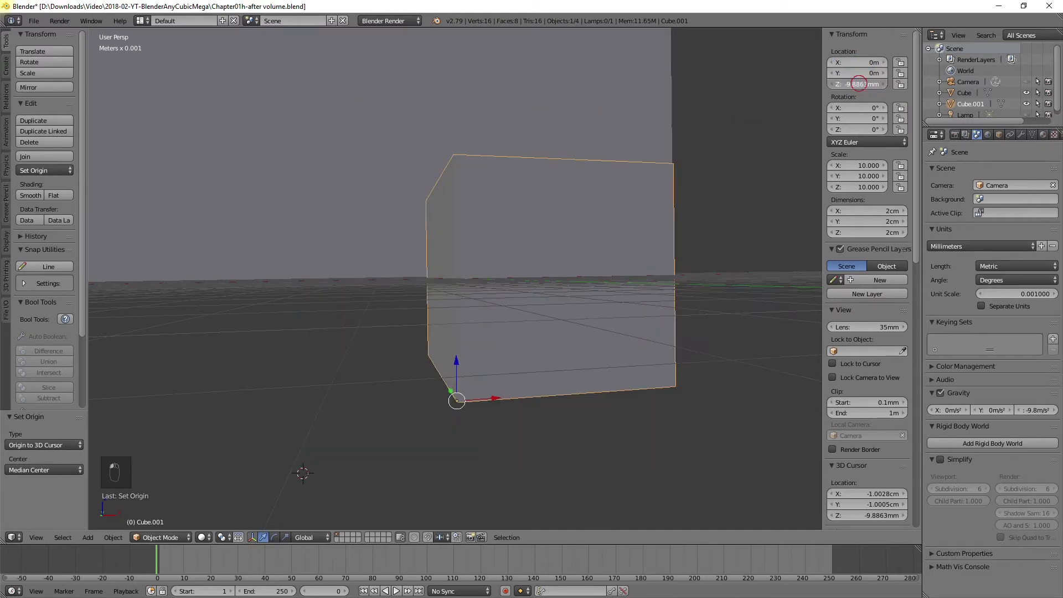
text(0)
key(Return)
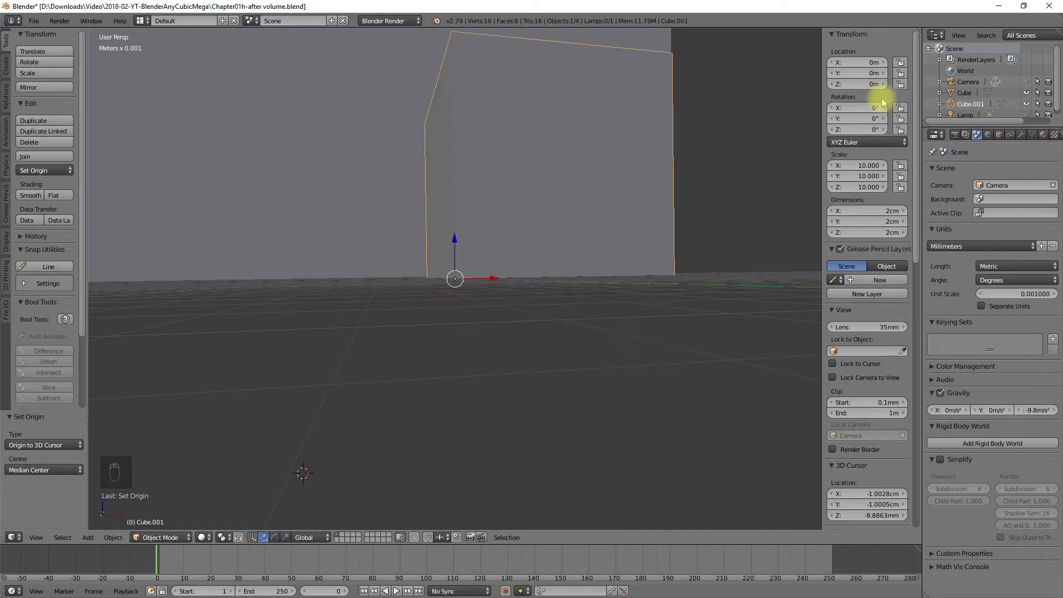
middle_drag(503, 302, 486, 331)
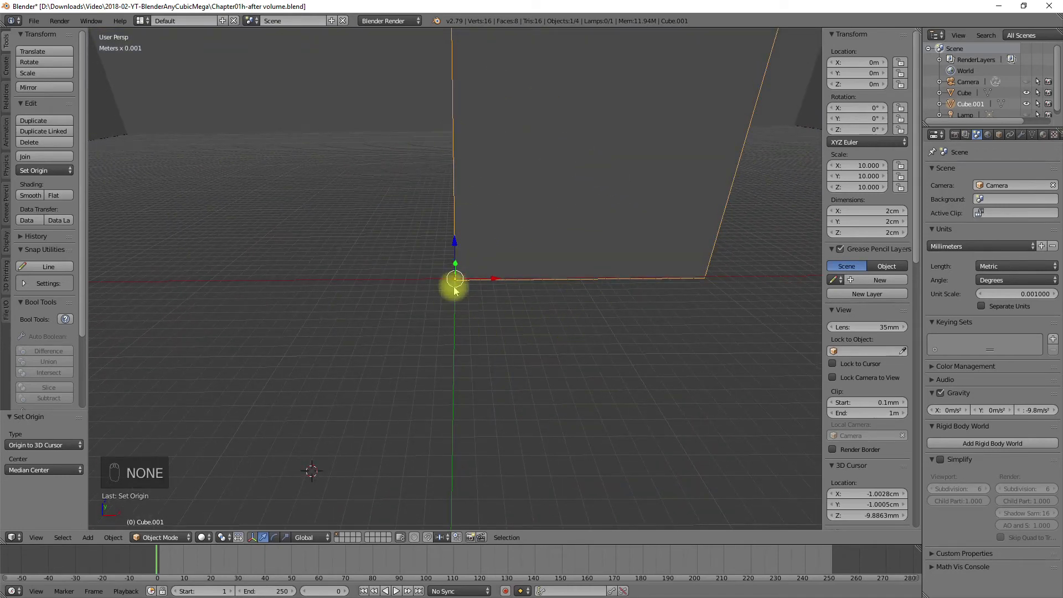
scroll(453, 288, down, 3)
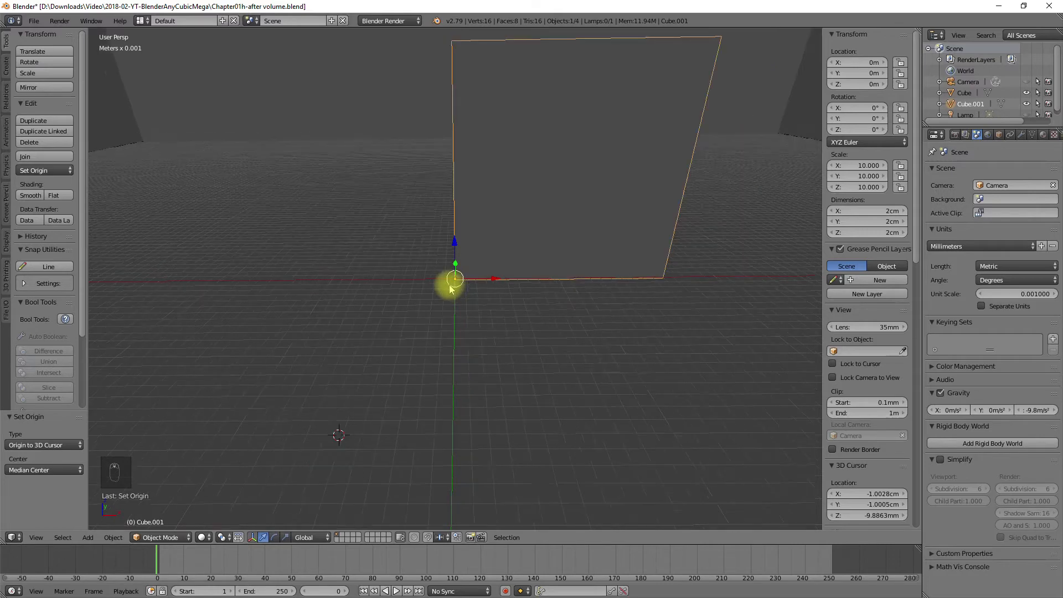
mouse_move(517, 296)
middle_down()
mouse_move(541, 309)
mouse_move(619, 277)
mouse_move(432, 289)
mouse_move(530, 302)
middle_up()
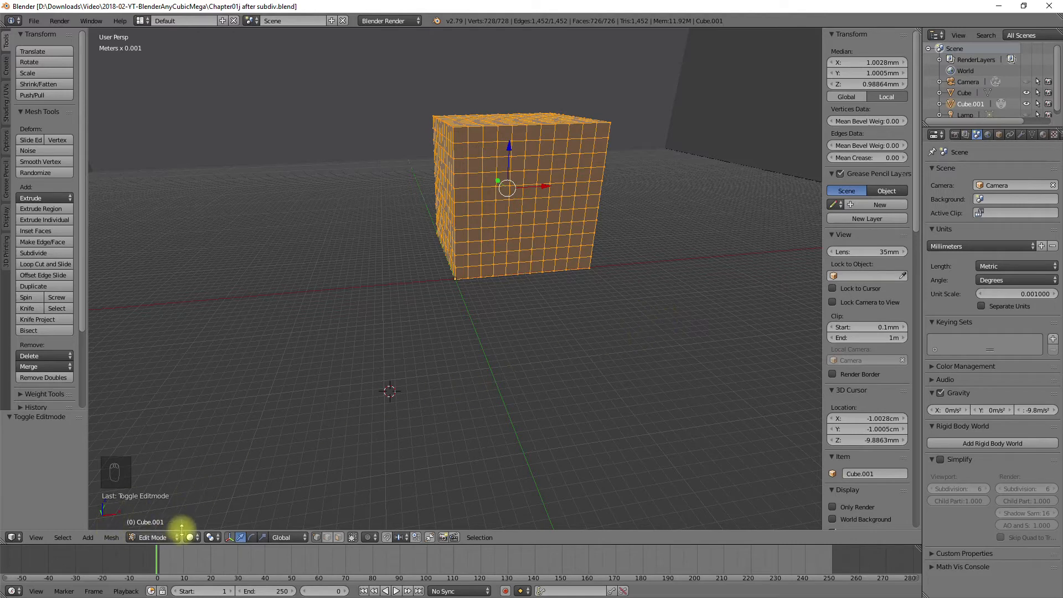
Step: Switch to face selection and select the diagonal of faces from upper left to lower right on the small cube's +X side
click(339, 537)
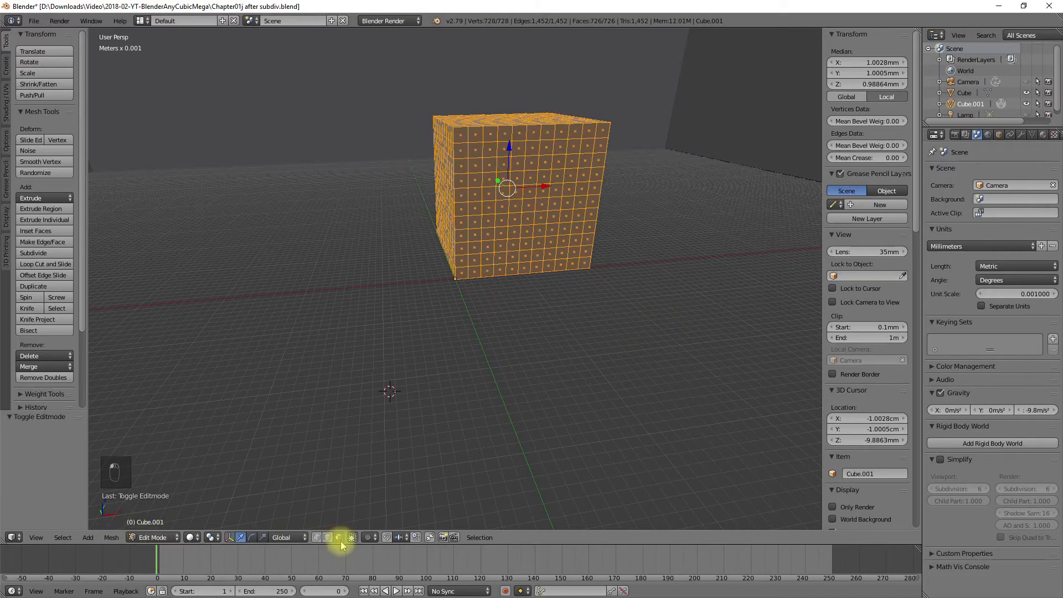
middle_drag(666, 380, 520, 371)
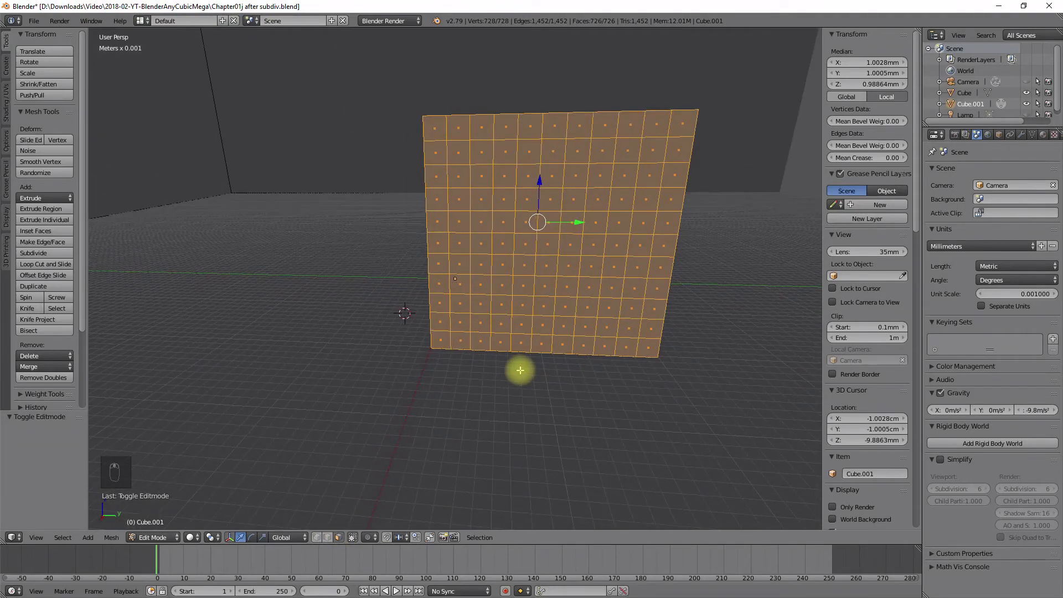
right_click(458, 152)
shift+right_click(482, 176)
shift+right_click(504, 199)
shift+right_click(526, 221)
shift+right_click(547, 244)
shift+right_click(570, 268)
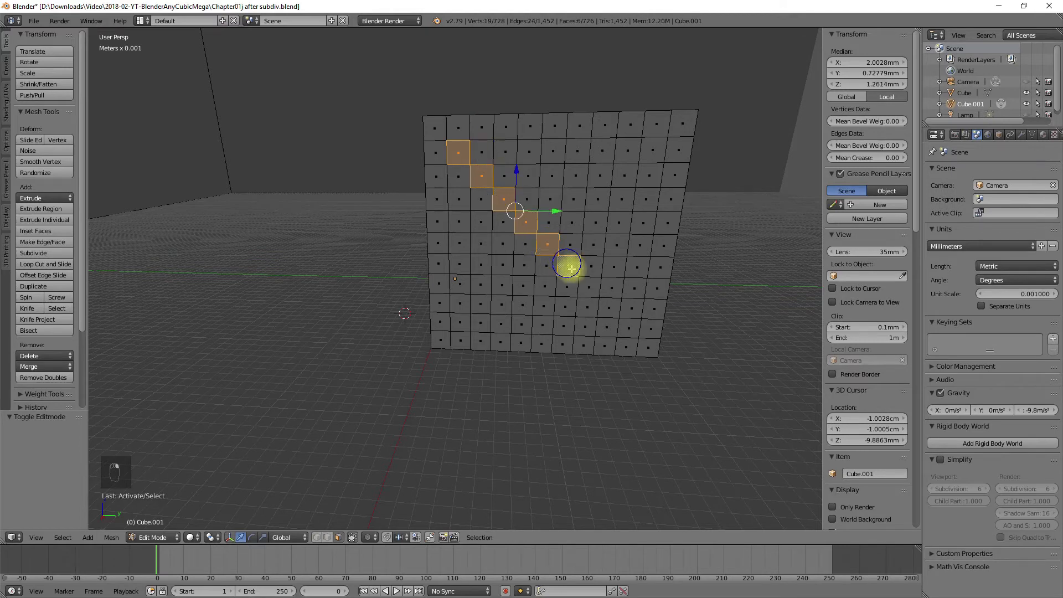
shift+right_click(609, 308)
shift+right_click(630, 327)
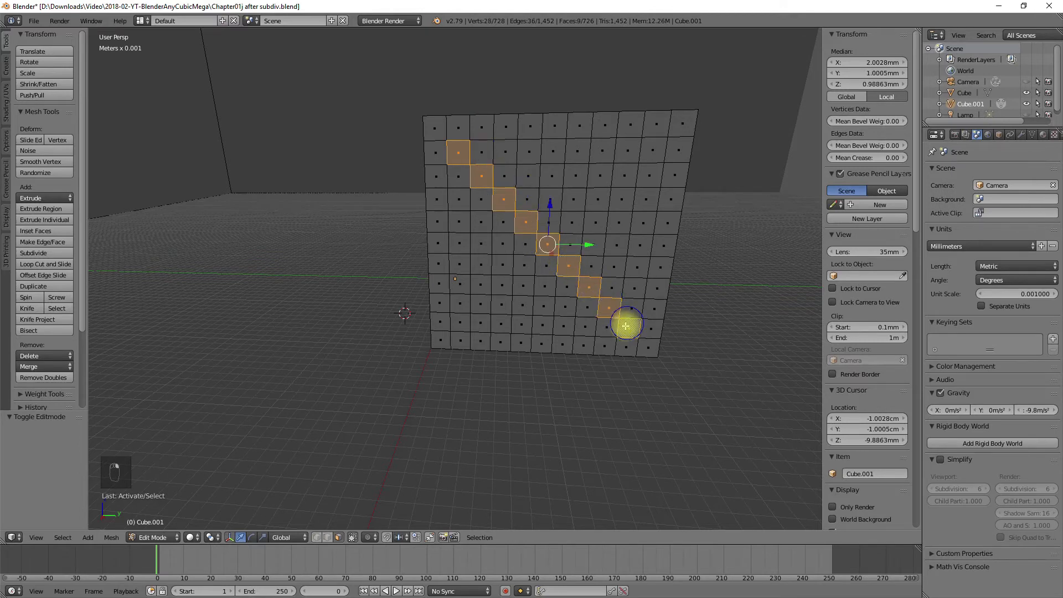
Step: Add the opposite diagonal of faces on the +X side to the selection to form an X
shift+right_click(462, 323)
shift+right_click(481, 304)
shift+right_click(501, 285)
shift+right_click(523, 265)
shift+right_click(572, 223)
shift+right_click(598, 199)
shift+right_click(624, 176)
shift+right_click(648, 156)
Step: Move the X-shaped face selection outward along the X axis by about 0.5 mm
middle_drag(541, 304, 583, 304)
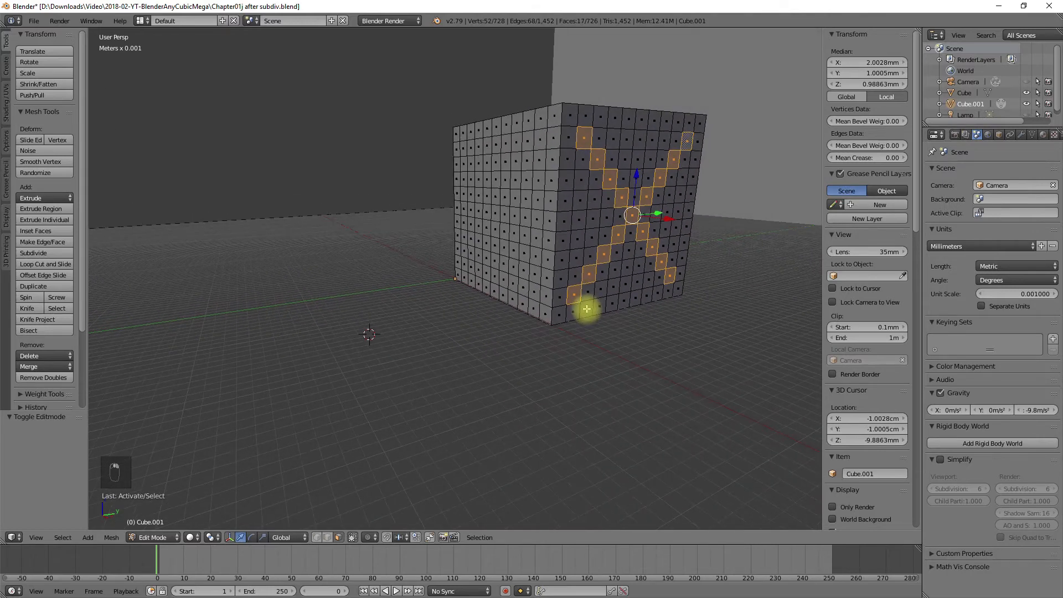
drag(669, 220, 673, 222)
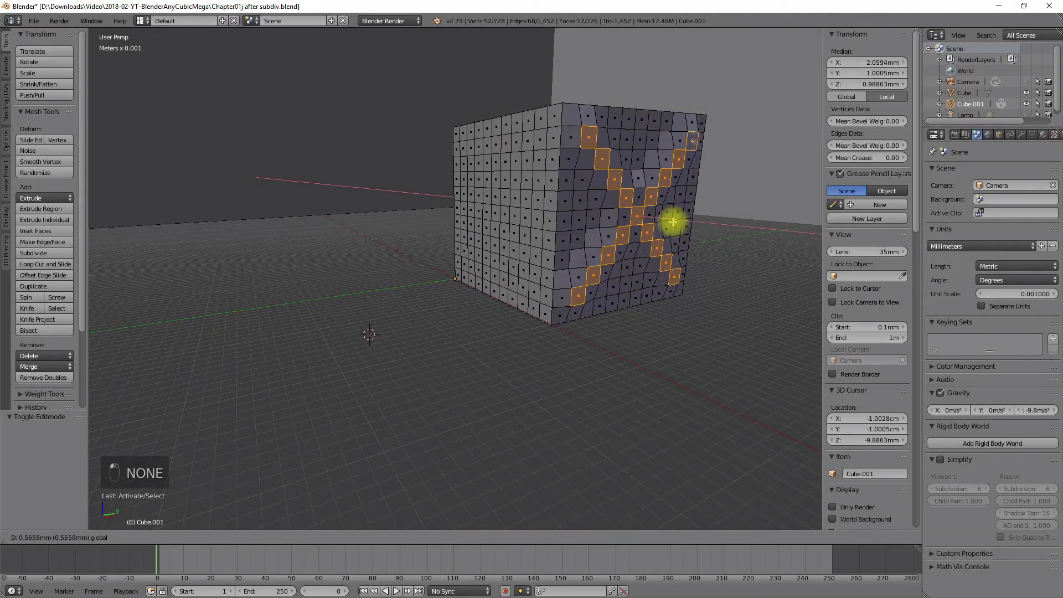
click(673, 221)
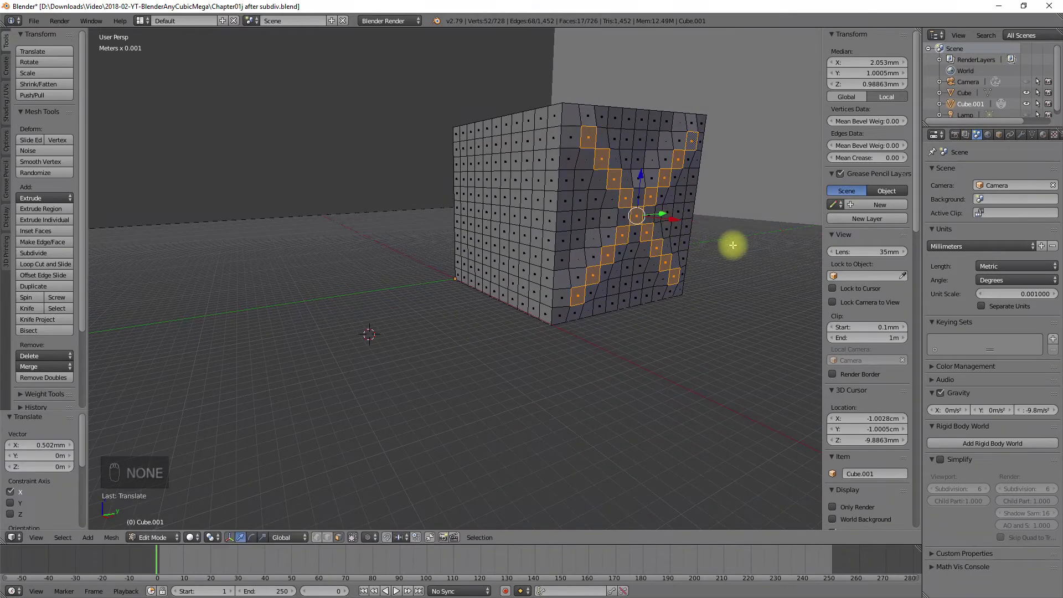
Step: On the small cube's +Y side, select the faces forming the V-shaped upper arms of a letter Y
right_click(652, 266)
middle_drag(765, 255, 617, 264)
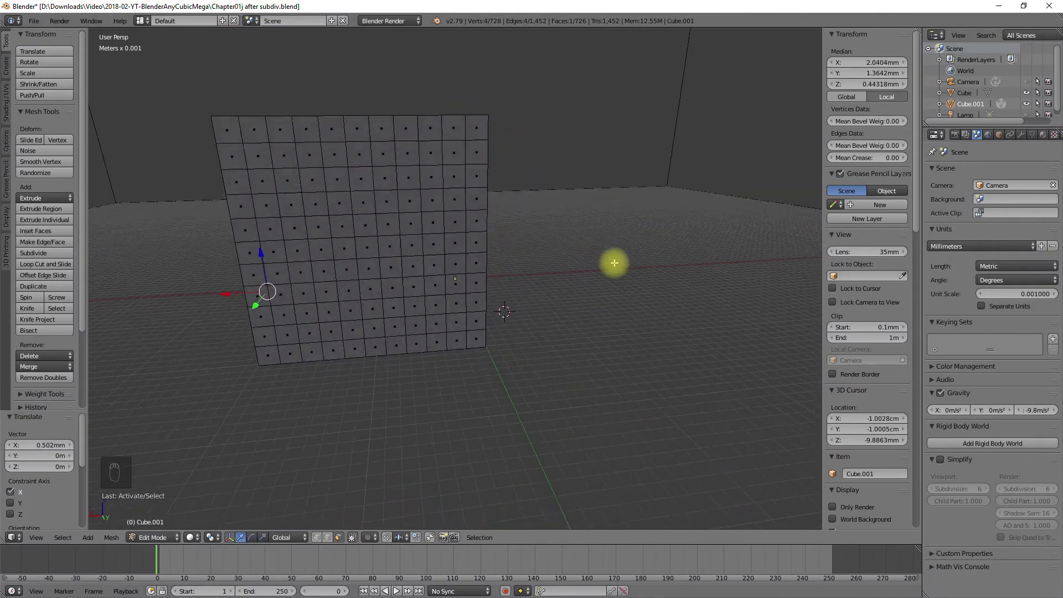
right_click(260, 159)
shift+right_click(286, 179)
shift+right_click(312, 207)
shift+right_click(341, 227)
shift+right_click(360, 244)
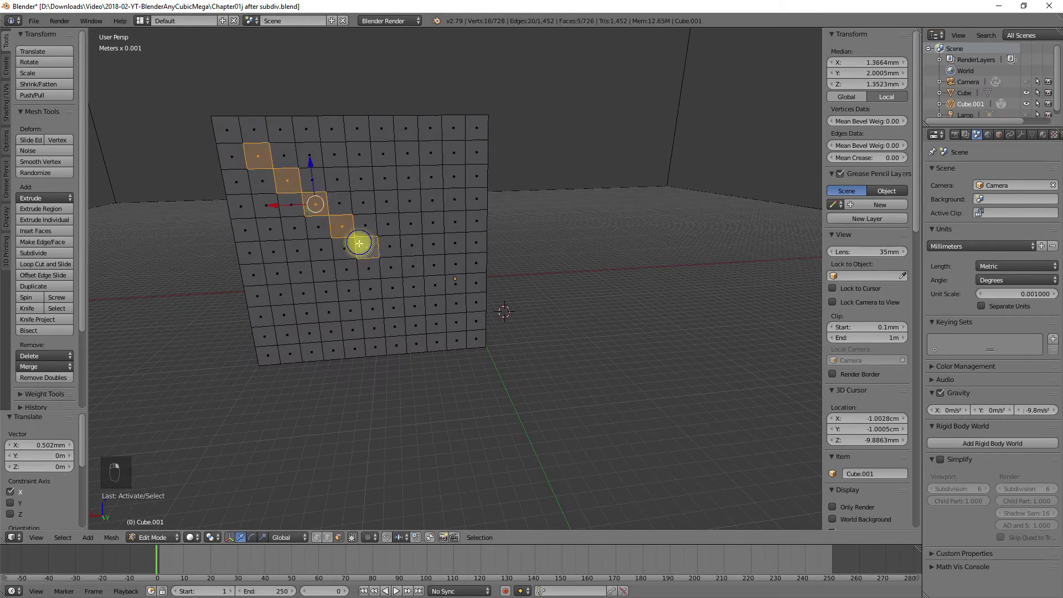
shift+right_click(388, 226)
shift+right_click(415, 202)
shift+right_click(434, 176)
shift+right_click(453, 155)
Step: Add the faces of the letter Y's stem and move the selection outward along the Y axis by about 0.6 mm
shift+right_click(375, 275)
shift+right_click(369, 291)
shift+right_click(371, 311)
shift+right_click(384, 334)
middle_drag(328, 361, 620, 237)
drag(620, 230, 630, 231)
middle_drag(683, 254, 686, 280)
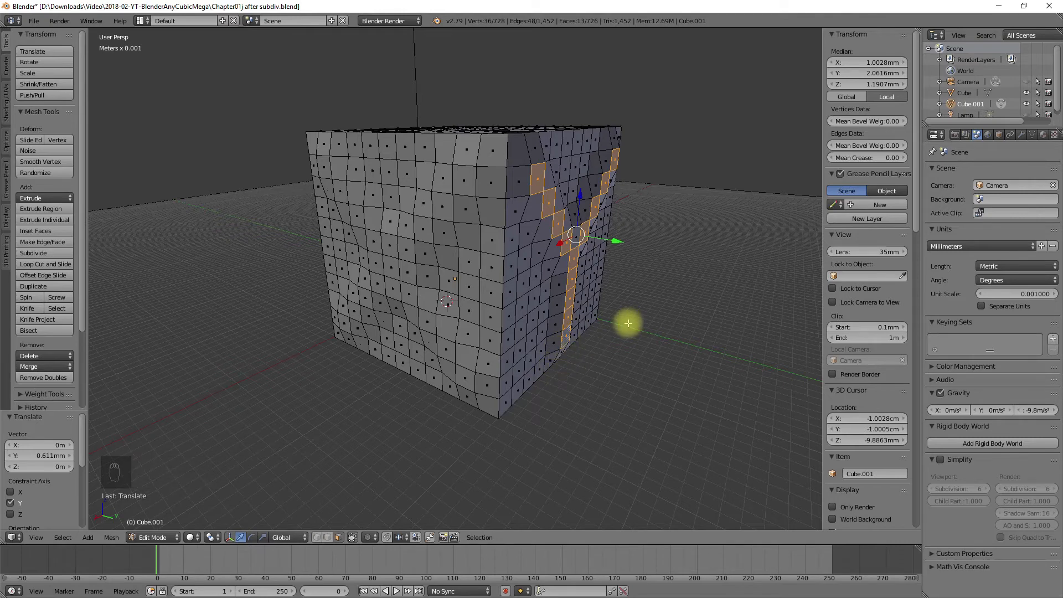
Step: On the small cube's top side, select a row of faces just inside the far edge as the first bar of a letter Z
middle_drag(648, 297, 698, 353)
key(Left)
right_click(481, 197)
shift+right_click(515, 197)
shift+right_click(537, 202)
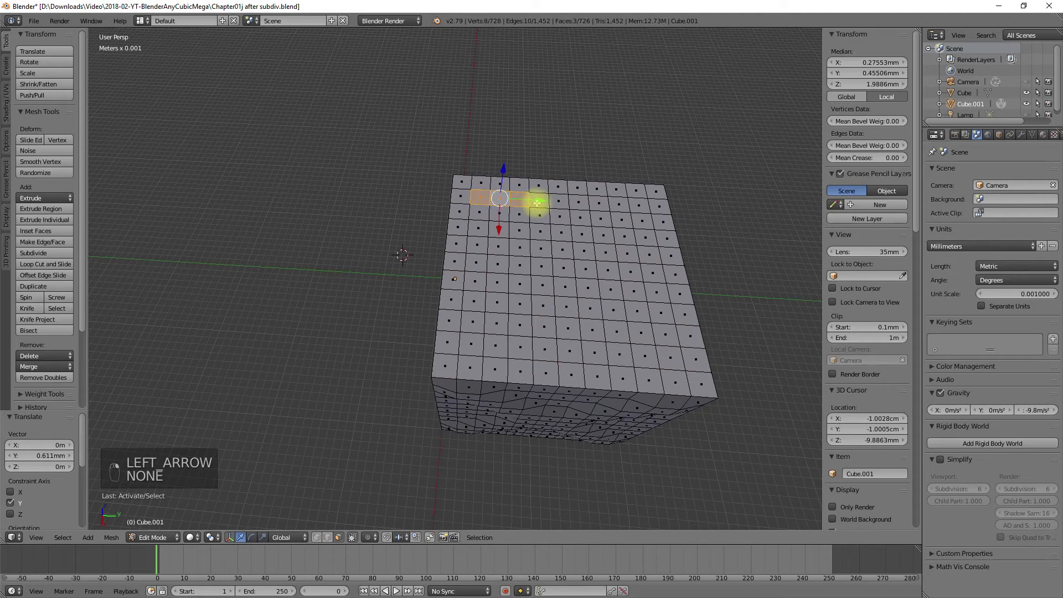
shift+right_click(558, 200)
shift+right_click(579, 201)
shift+right_click(580, 201)
shift+right_click(600, 200)
shift+right_click(621, 201)
shift+right_click(642, 206)
Step: Add the diagonal of faces across the top side to the letter Z selection
shift+right_click(632, 222)
shift+right_click(604, 237)
shift+right_click(582, 253)
shift+right_click(563, 268)
shift+right_click(541, 287)
shift+right_click(514, 307)
shift+right_click(494, 325)
shift+right_click(474, 346)
Step: Add the near row of faces to complete the letter Z and raise the selection slightly along the Z axis
shift+right_click(497, 347)
shift+right_click(522, 348)
shift+right_click(545, 349)
shift+right_click(570, 351)
shift+right_click(595, 352)
shift+right_click(619, 353)
shift+right_click(643, 355)
shift+right_click(666, 357)
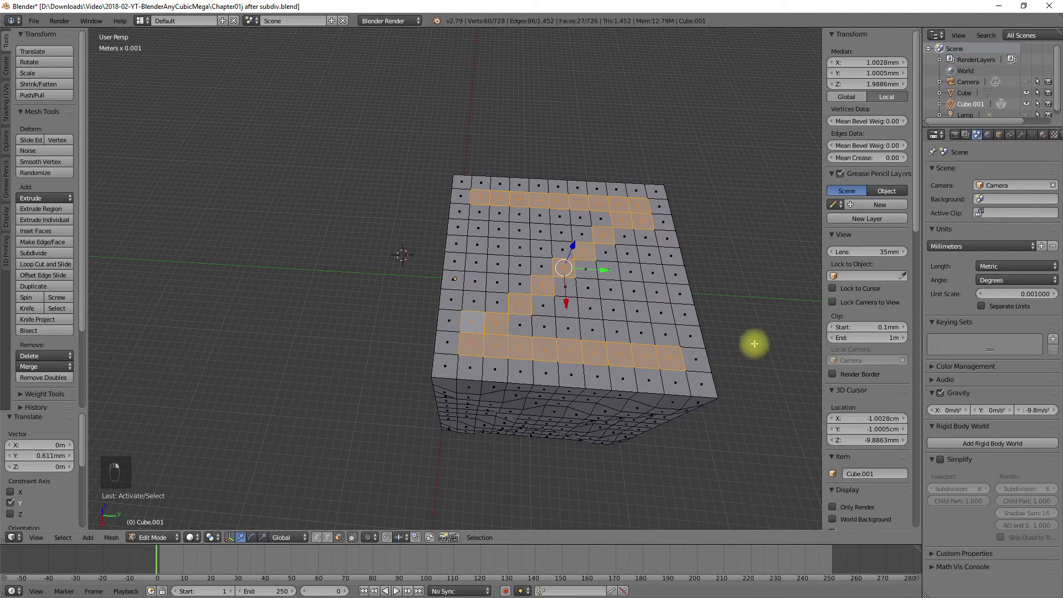
drag(572, 248, 576, 243)
Step: Border-select the central block of faces on the small cube's -X side and move it -1.2 mm along the X axis
middle_drag(692, 356, 546, 321)
key(b)
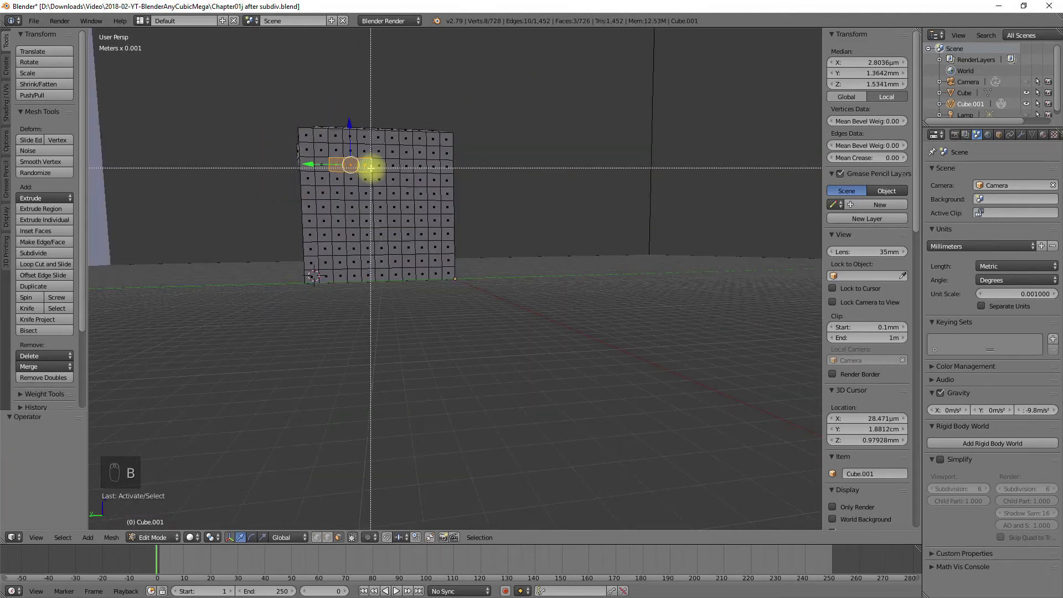
drag(336, 163, 424, 235)
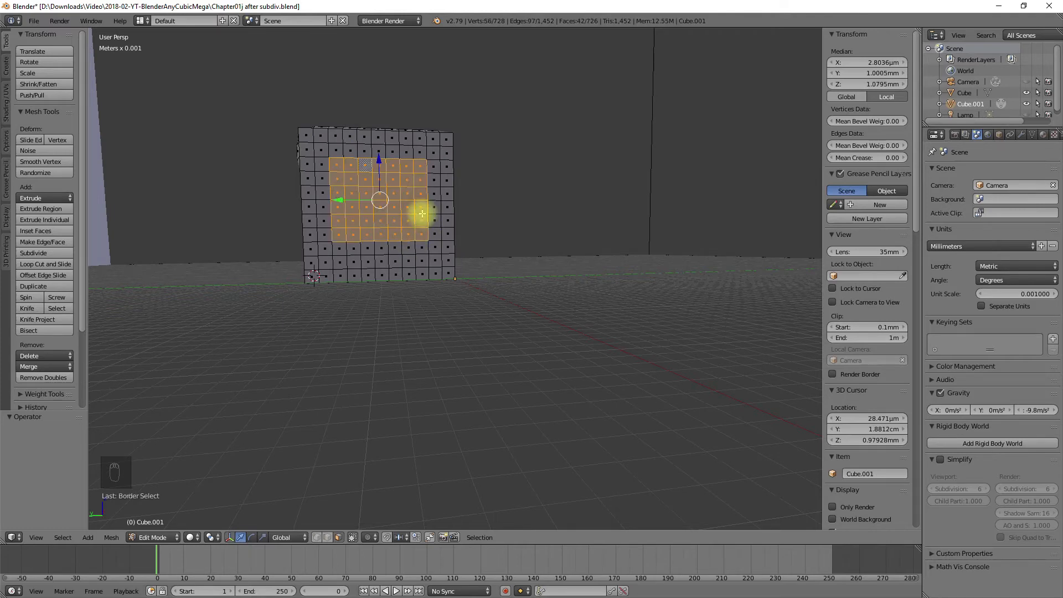
middle_drag(499, 235, 433, 223)
drag(420, 203, 414, 204)
Step: Add the central block of faces on the -Y side to the selection and move the selection -1.3 mm along the Y axis
middle_drag(567, 266, 511, 272)
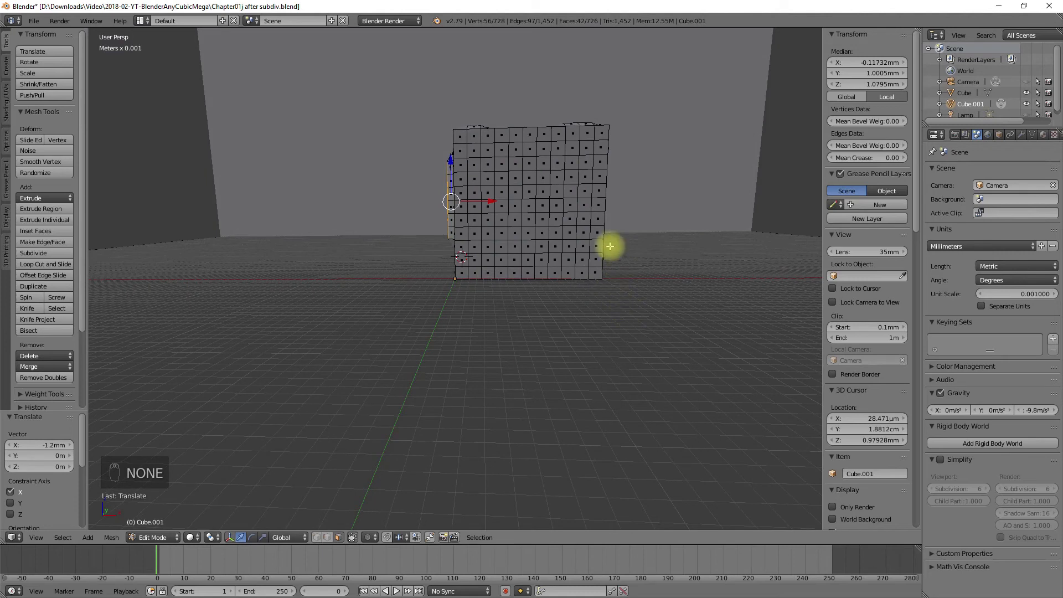
key(b)
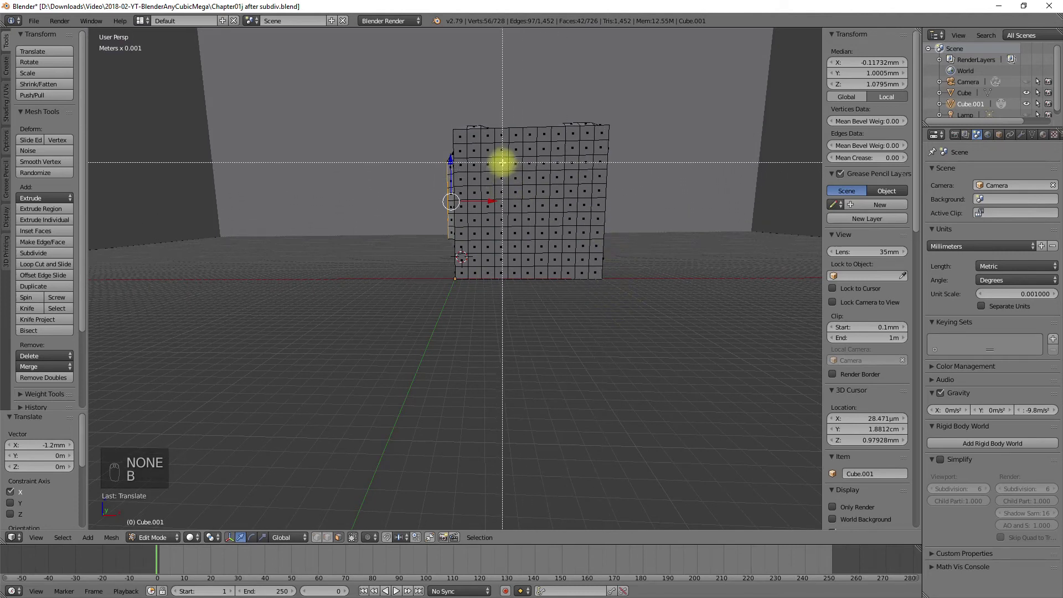
drag(487, 163, 572, 245)
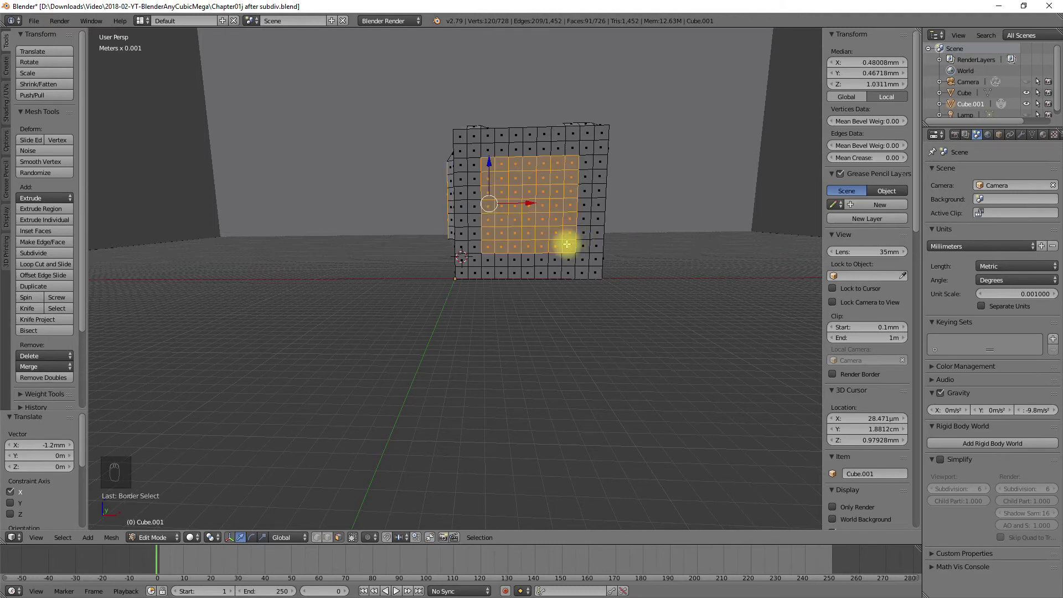
middle_drag(654, 291, 508, 249)
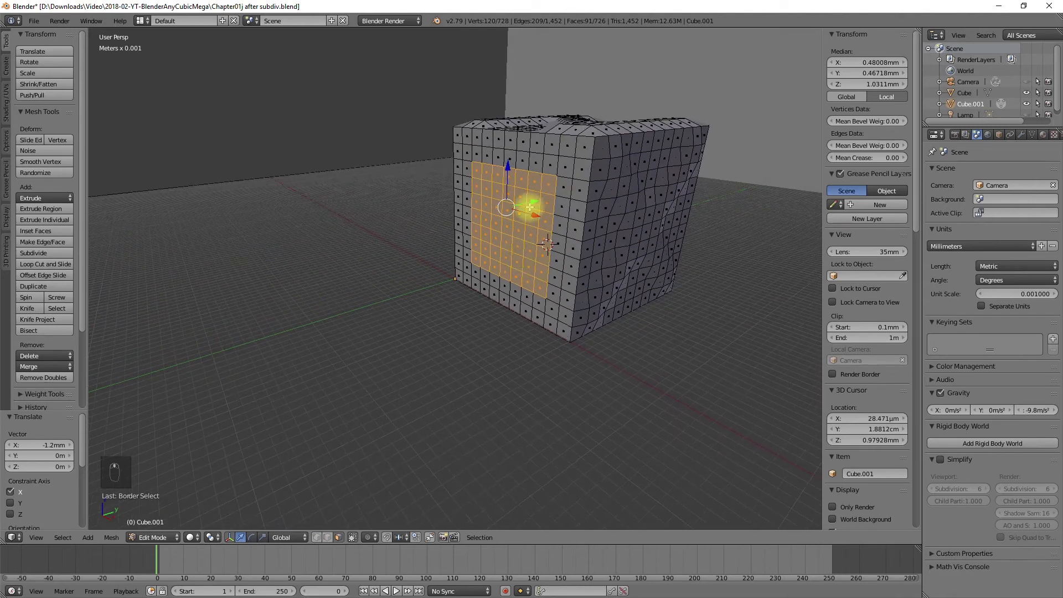
mouse_move(530, 200)
mouse_down()
mouse_move(506, 201)
mouse_move(521, 208)
mouse_up()
middle_drag(456, 304, 509, 309)
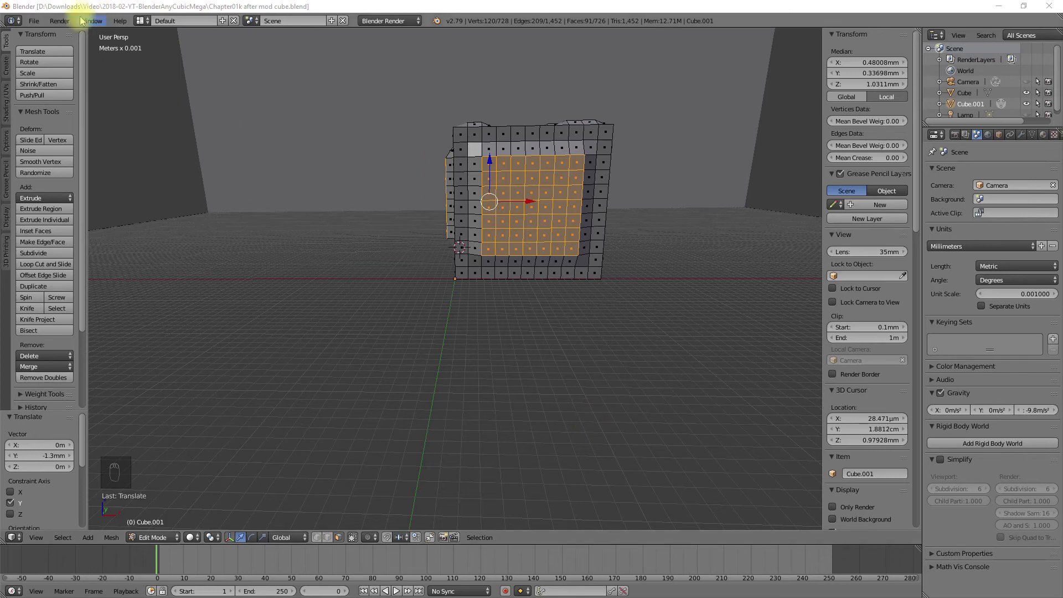
Step: Open the add-on section of the user preferences and search for "stl"
click(34, 22)
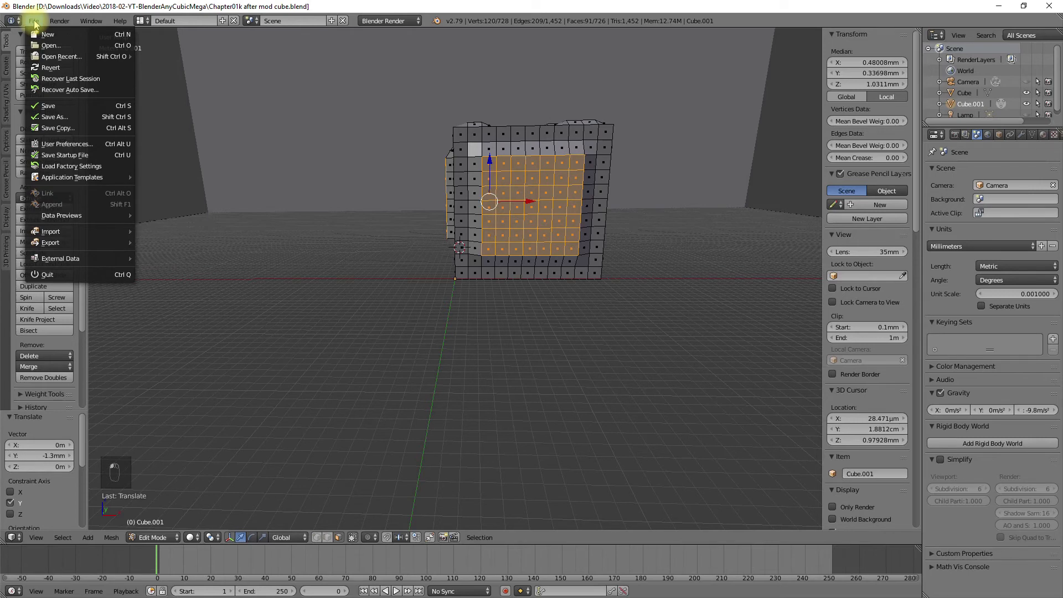
click(59, 144)
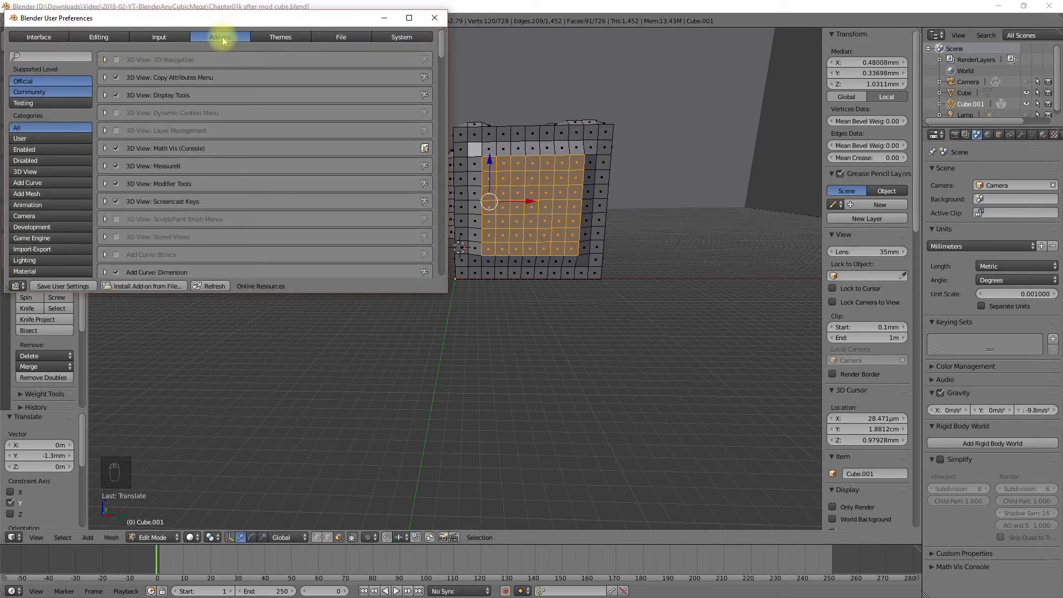
click(48, 57)
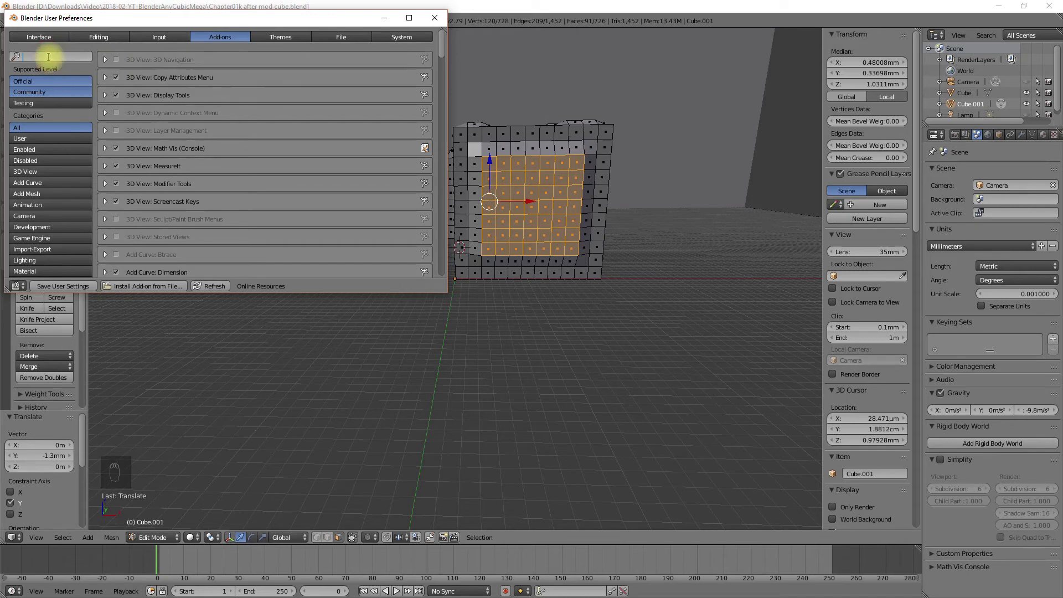
text(stl)
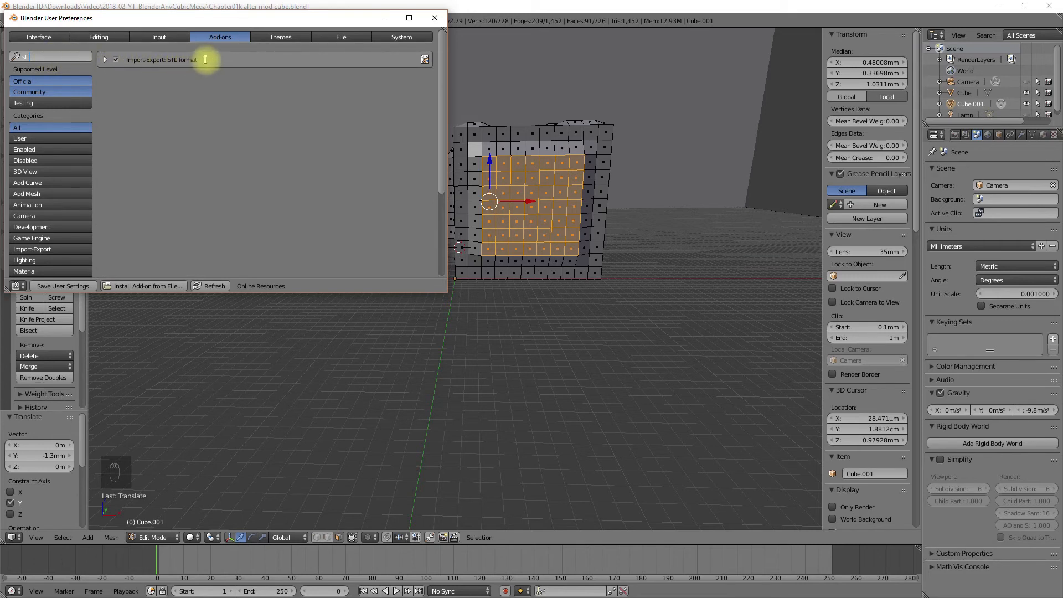
Step: Make sure the Import-Export: STL format add-on is enabled and save the user settings
click(117, 59)
click(116, 60)
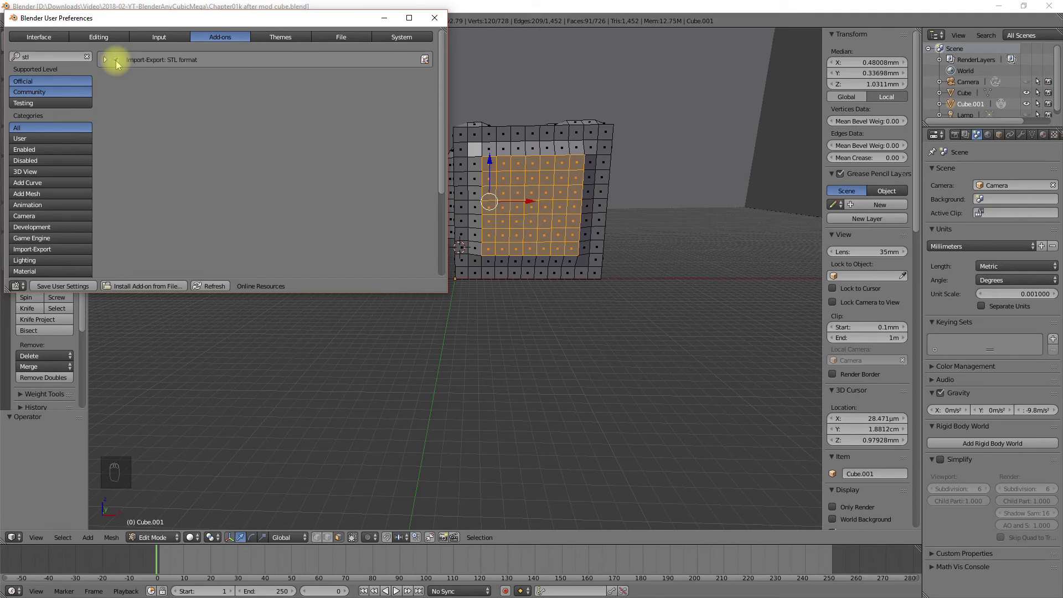
click(117, 60)
click(116, 60)
click(116, 60)
click(116, 60)
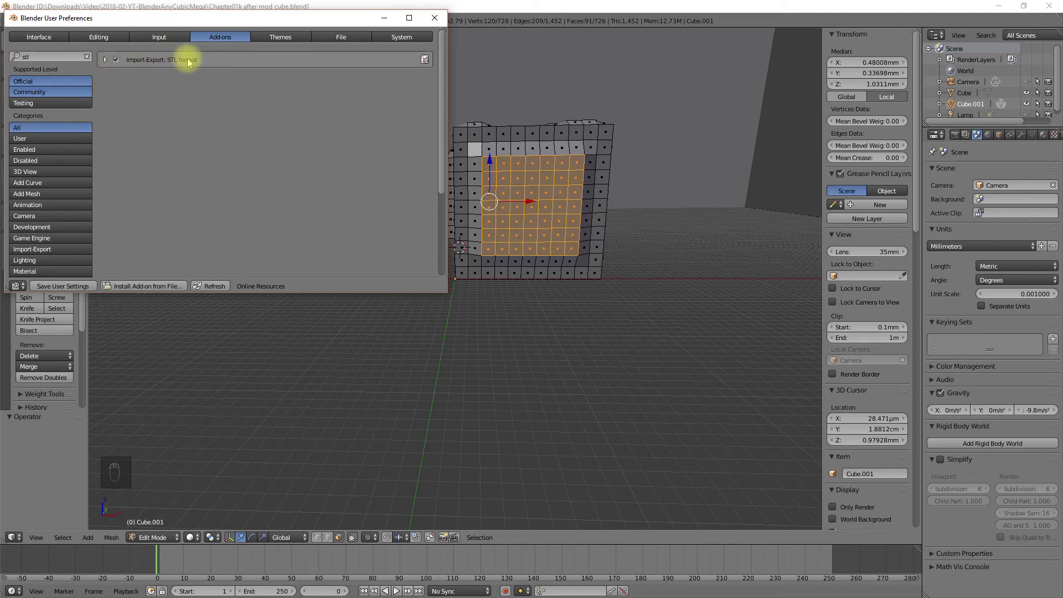
click(65, 289)
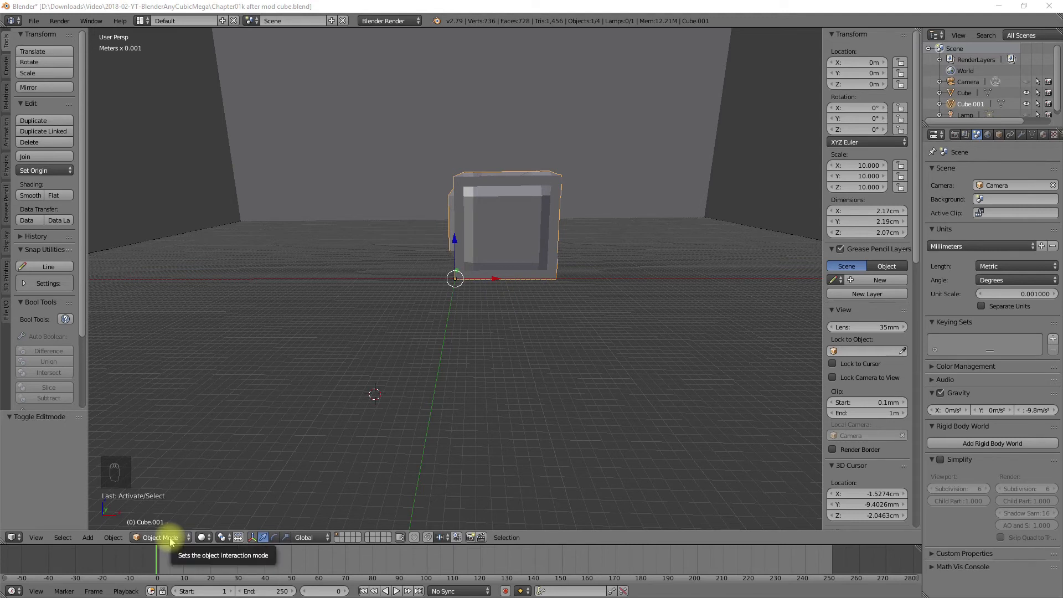
Step: With the modified cube selected in Object Mode, start an STL export
click(493, 221)
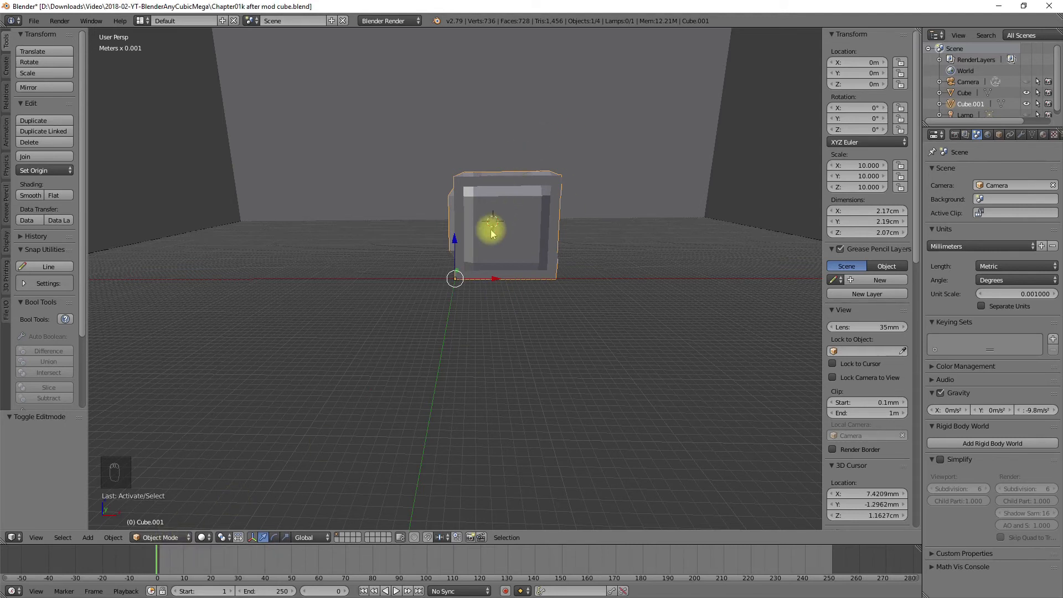
click(35, 21)
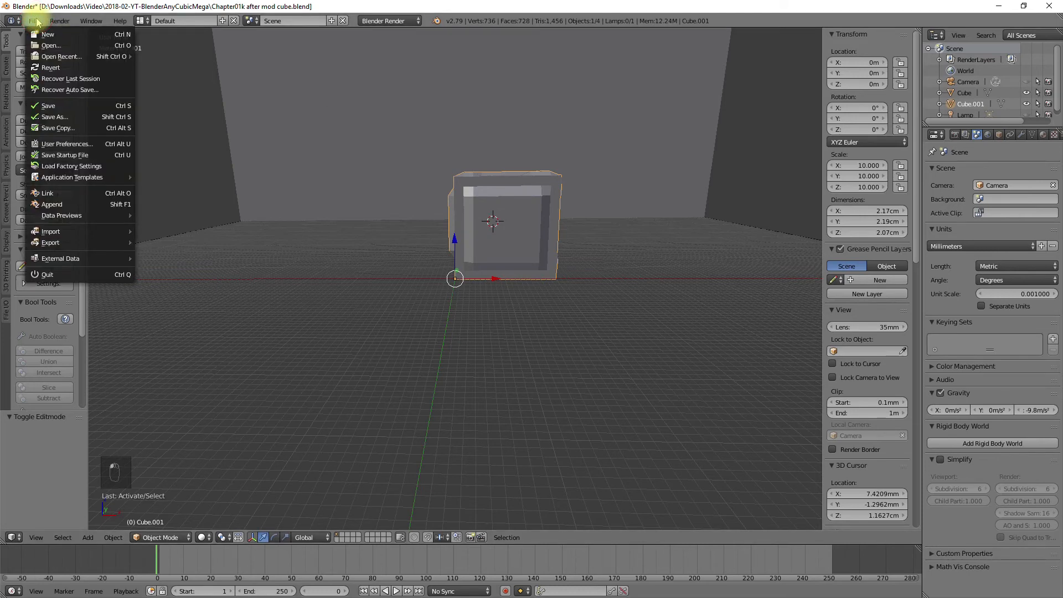
click(64, 244)
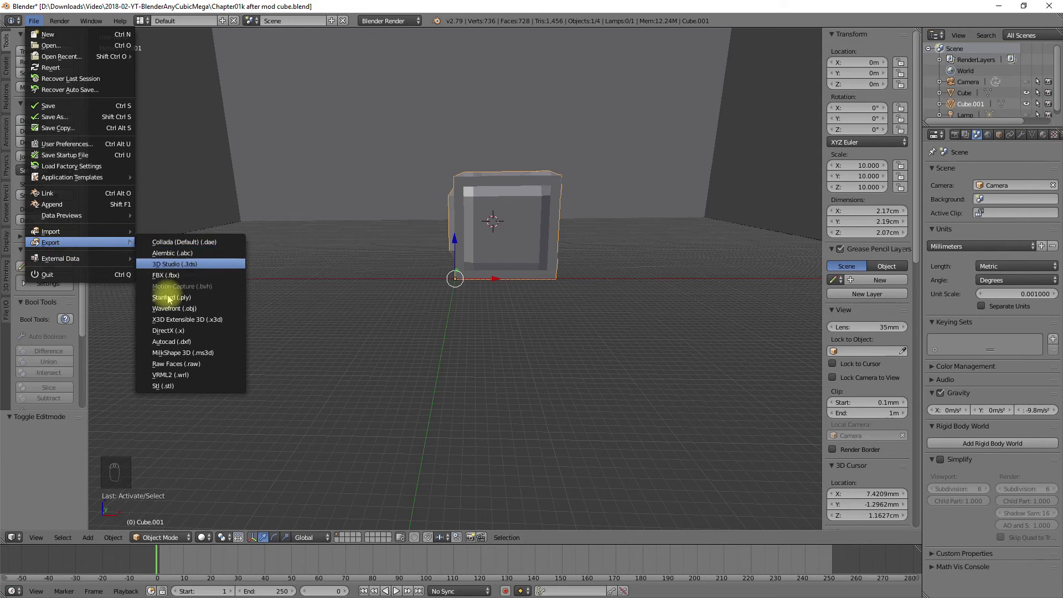
click(160, 387)
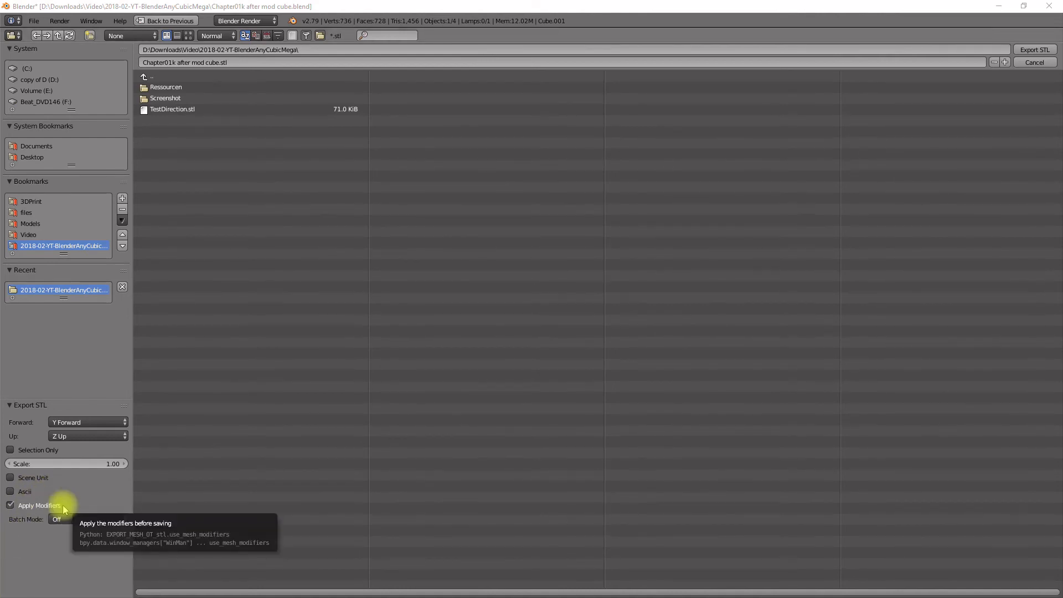
Step: Set the STL export to Selection Only with Scene Unit and Apply Modifiers enabled and Batch Mode Off
click(11, 506)
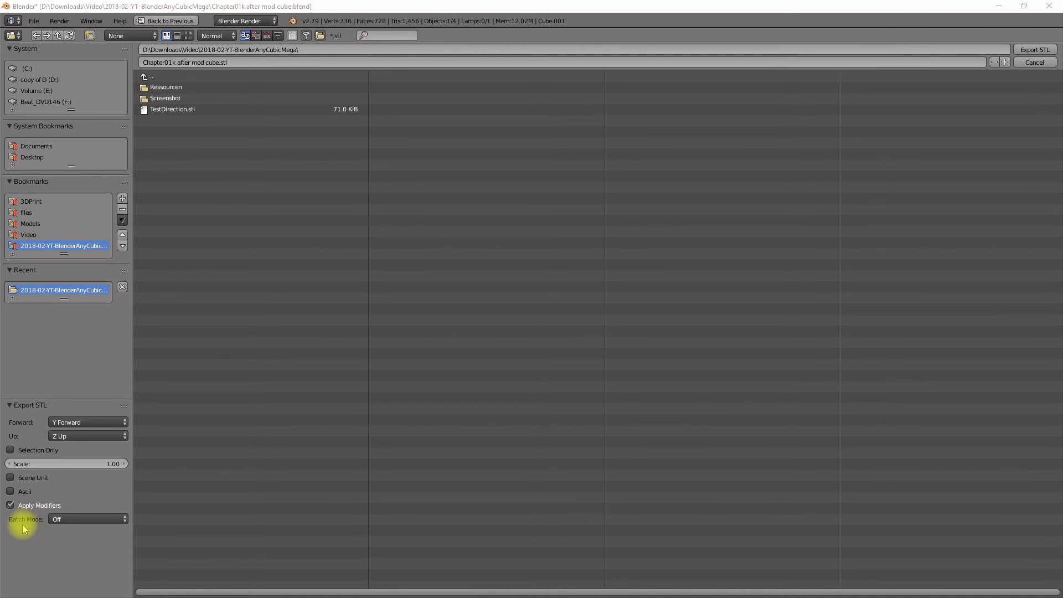
click(71, 519)
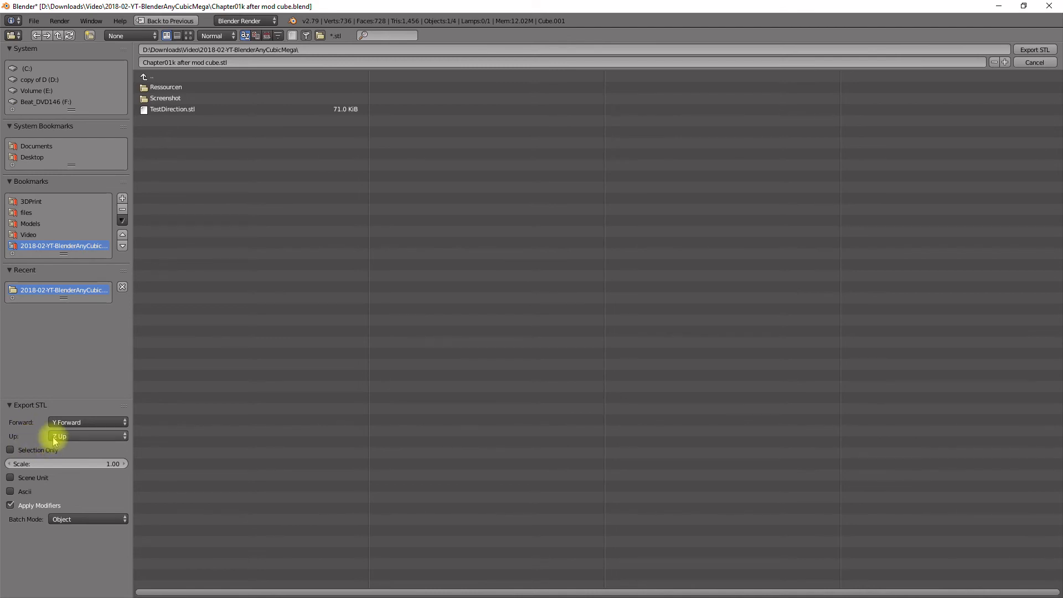
click(10, 450)
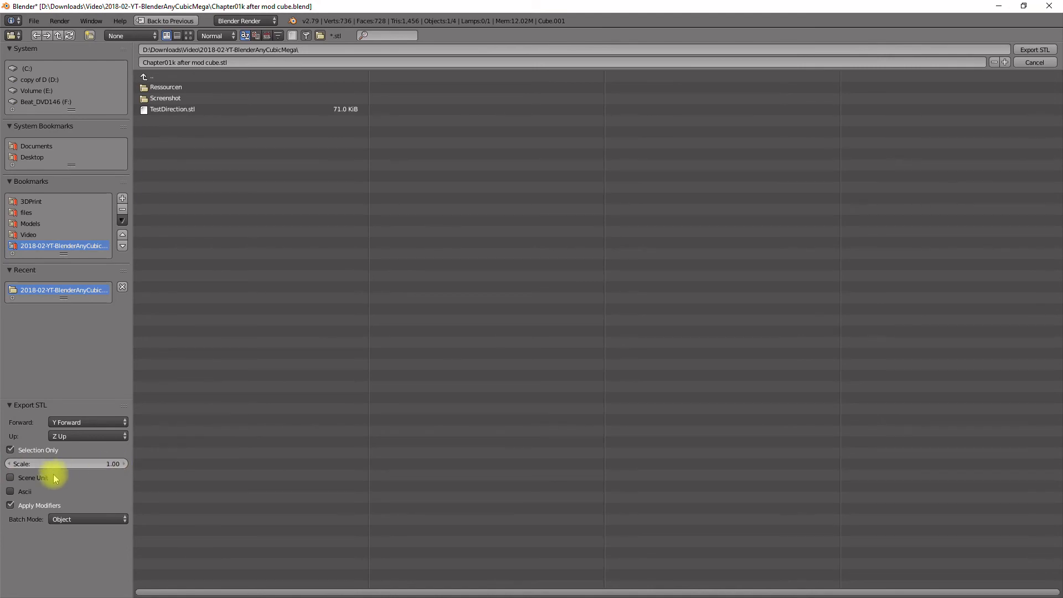
click(12, 480)
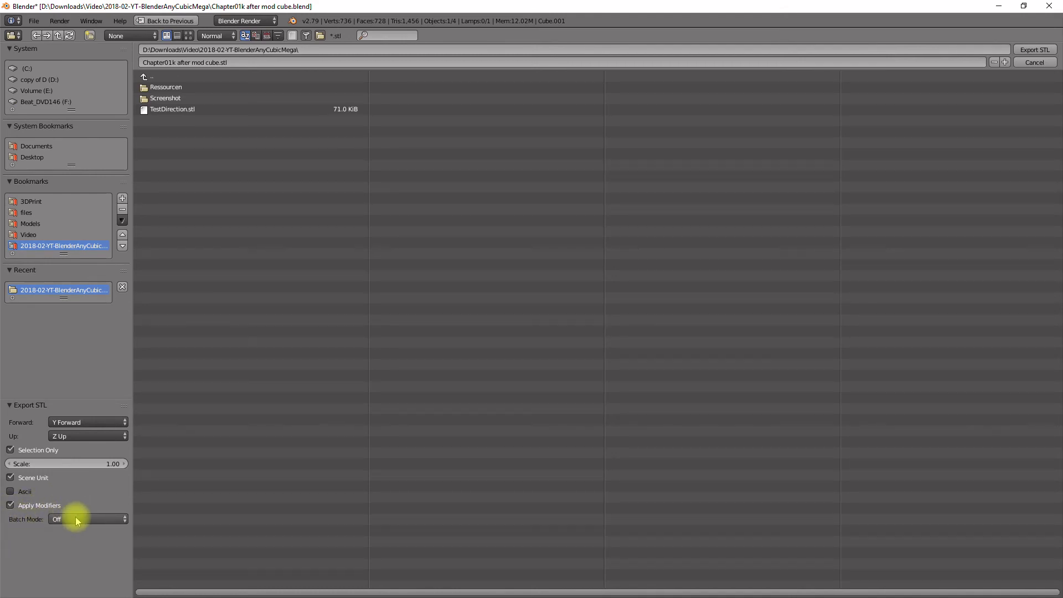
click(77, 520)
click(82, 520)
click(74, 574)
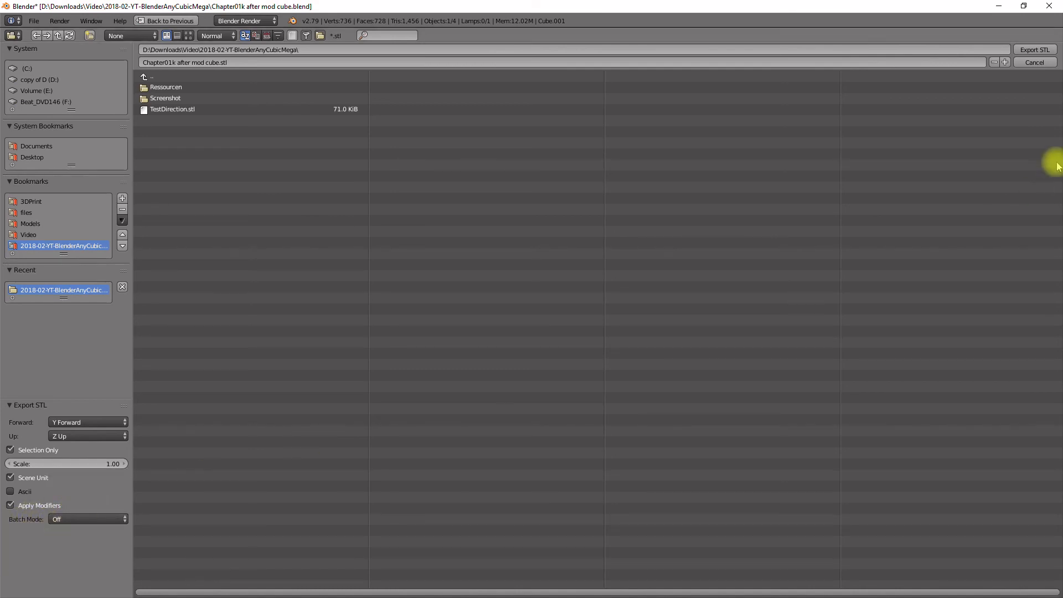
Step: Export the selected cube as "Chapter01k after mod cube.stl", then switch to Ultimaker Cura and open that STL file
click(1034, 51)
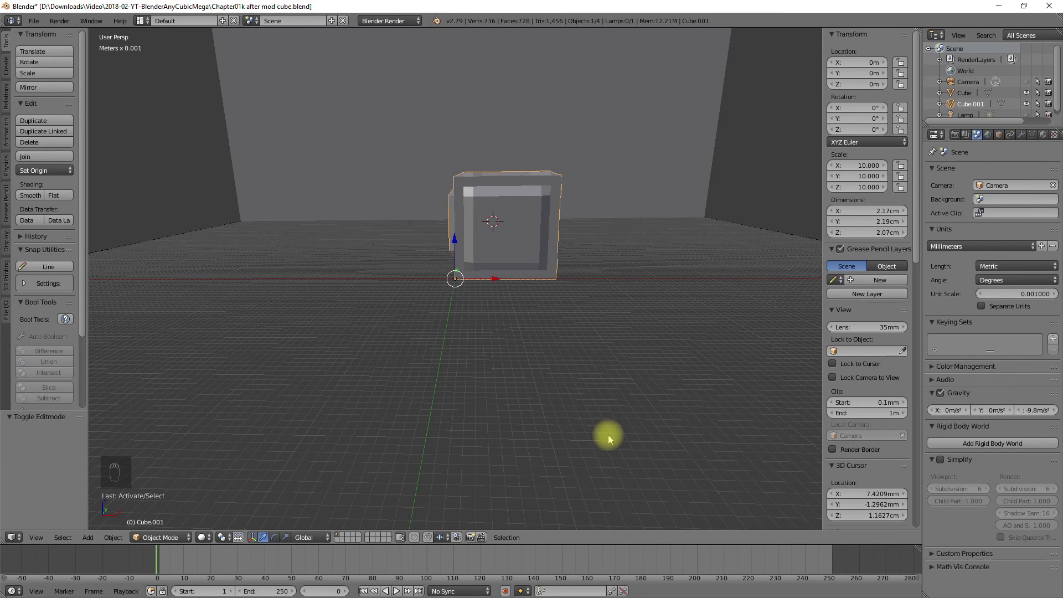
key(alt+Tab)
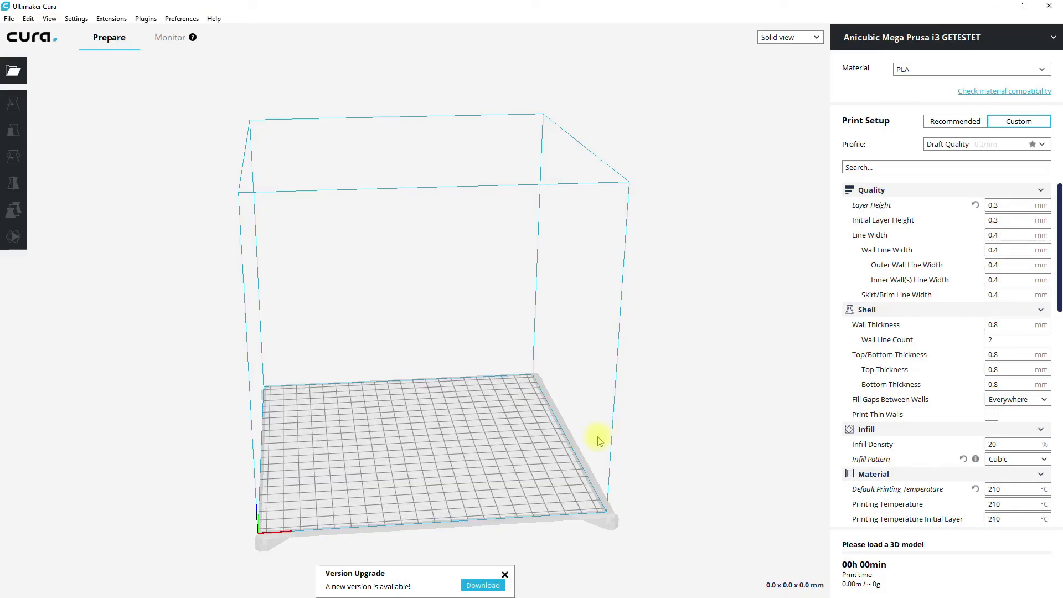
click(9, 21)
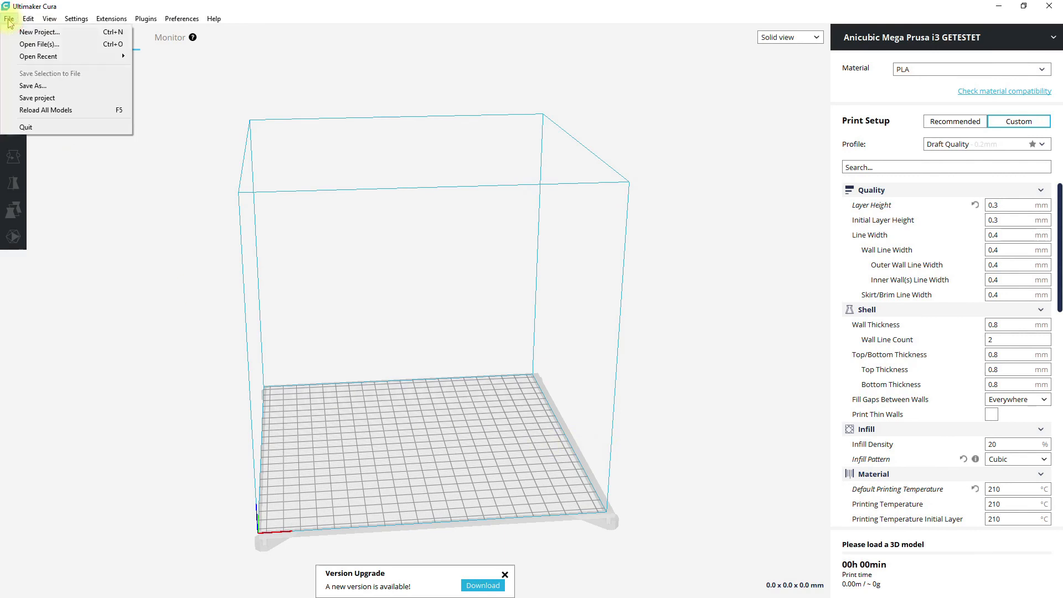
click(26, 46)
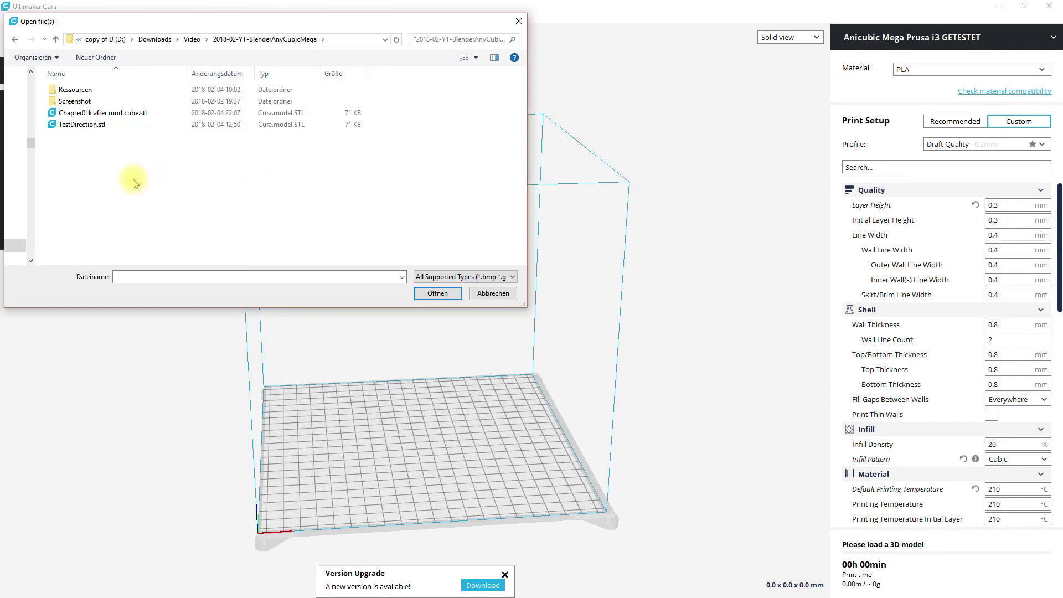
click(87, 115)
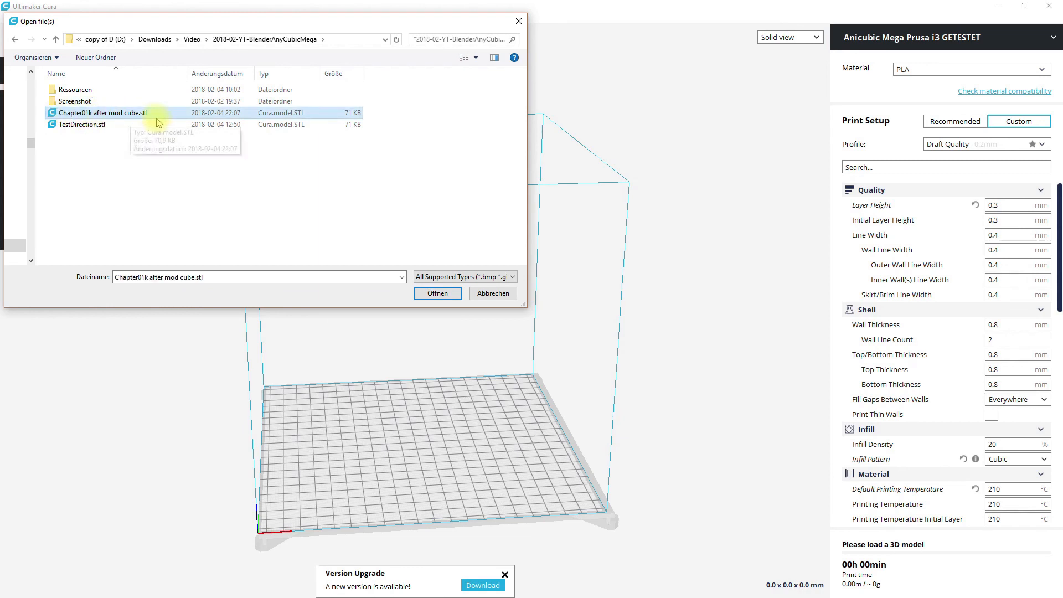
click(440, 294)
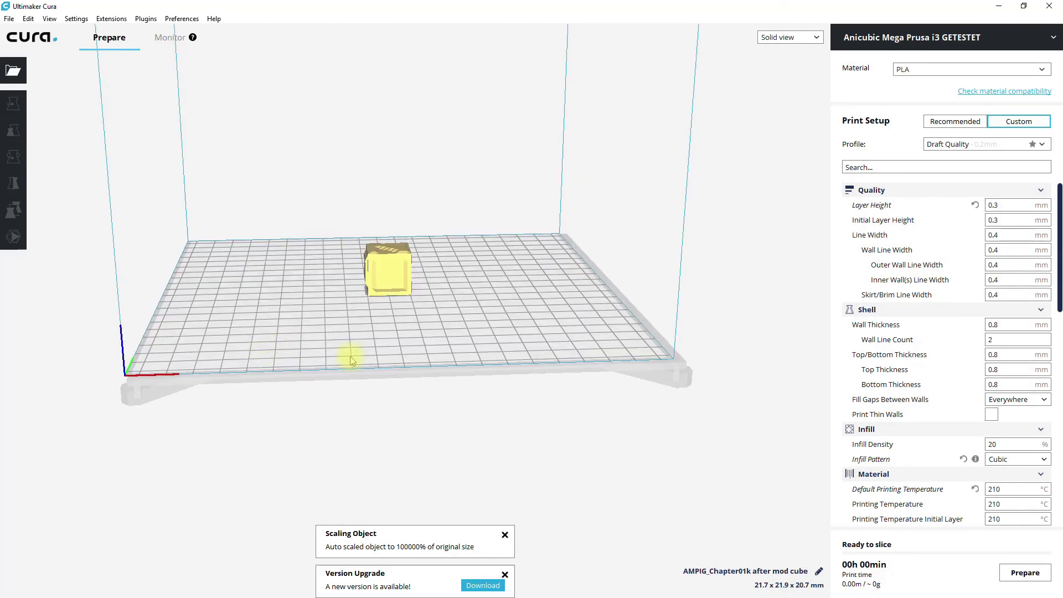
Step: Examine the imported cube's marked faces and its orientation on the build plate from several sides
right_drag(454, 319, 266, 318)
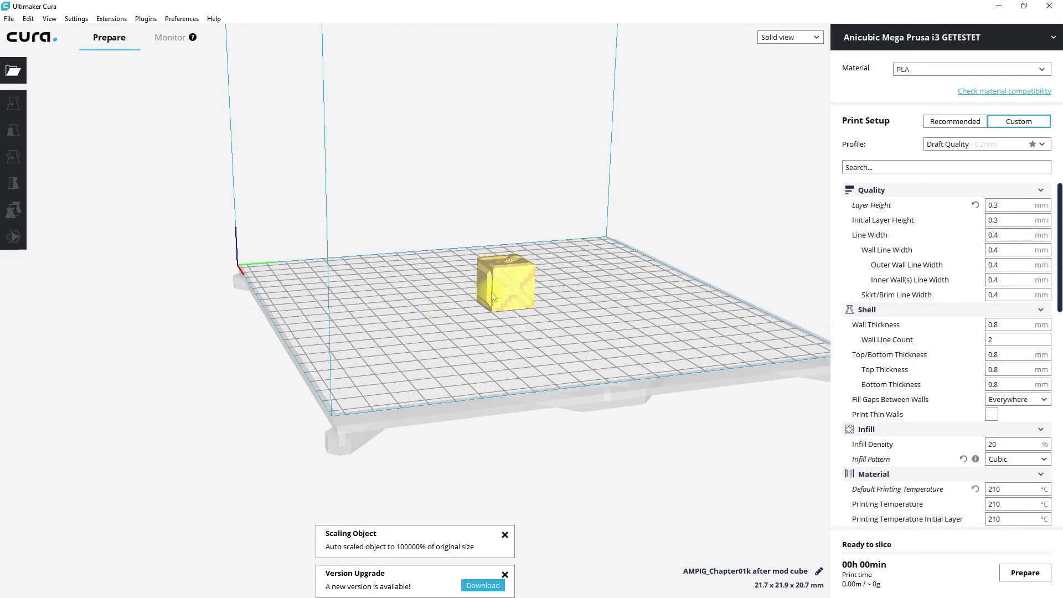
right_drag(586, 349, 431, 357)
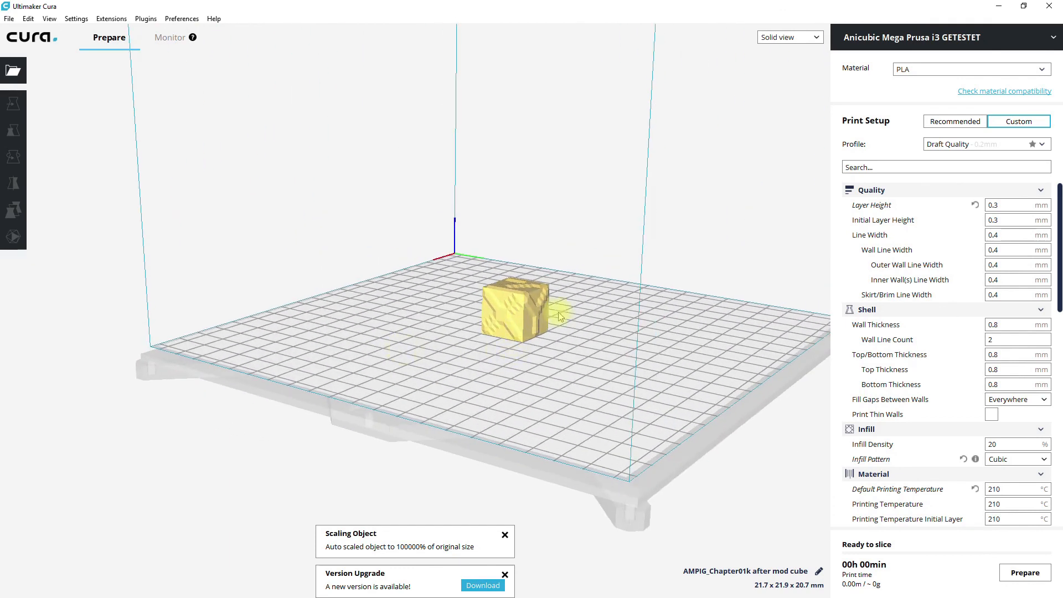
right_drag(417, 320, 881, 327)
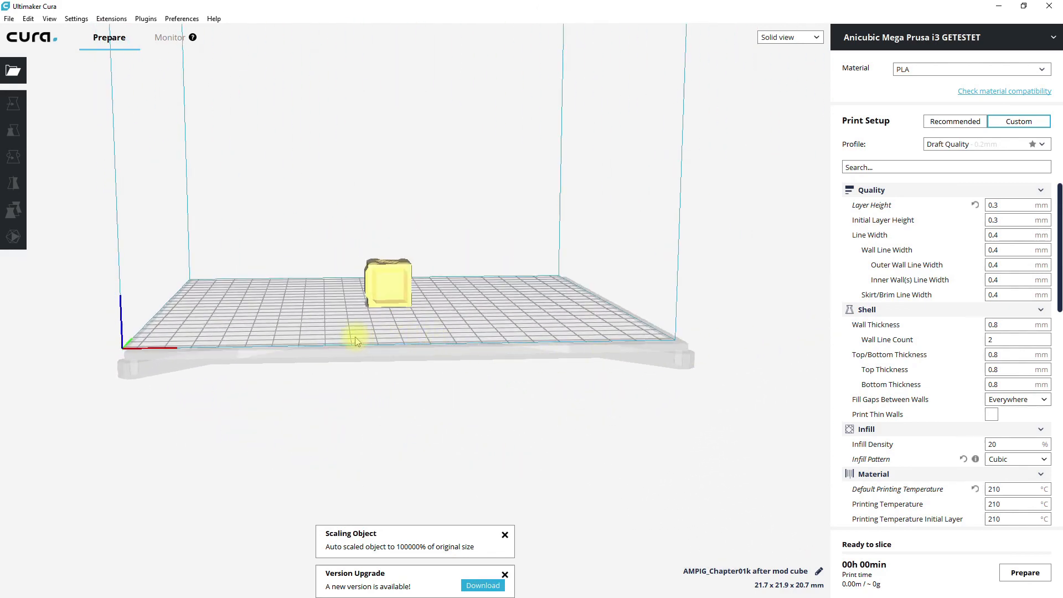
scroll(307, 331, up, 2)
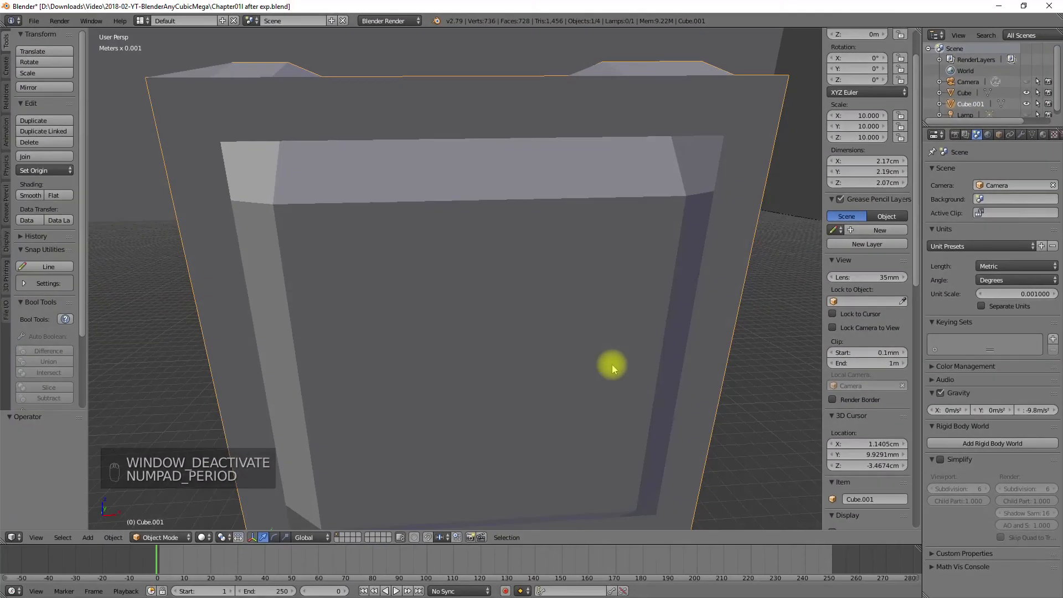
Step: Switch back to Blender, open the add-on section of the user preferences and search for "3d"
scroll(651, 398, down, 4)
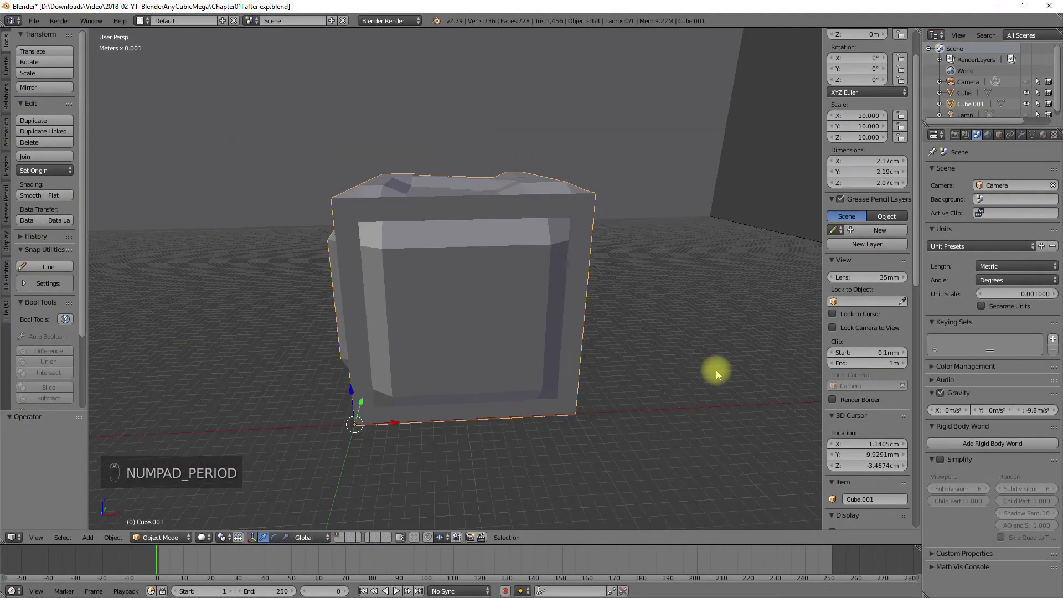
mouse_move(713, 367)
middle_down()
mouse_move(650, 373)
mouse_move(650, 359)
mouse_move(551, 406)
mouse_move(494, 462)
mouse_move(470, 451)
mouse_move(470, 407)
mouse_move(550, 416)
mouse_move(632, 386)
mouse_move(707, 379)
middle_up()
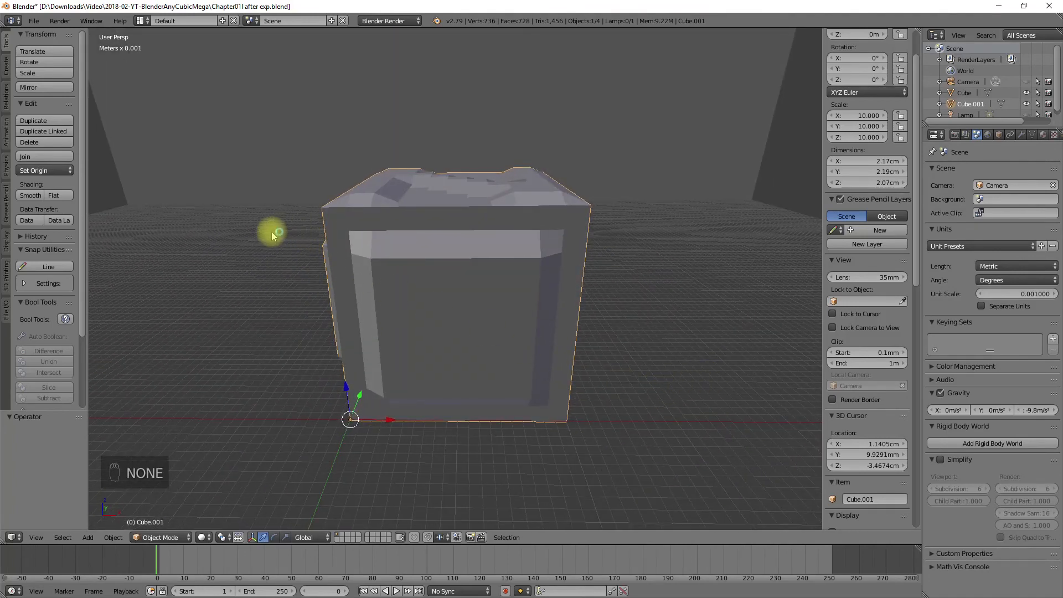
click(251, 113)
click(33, 22)
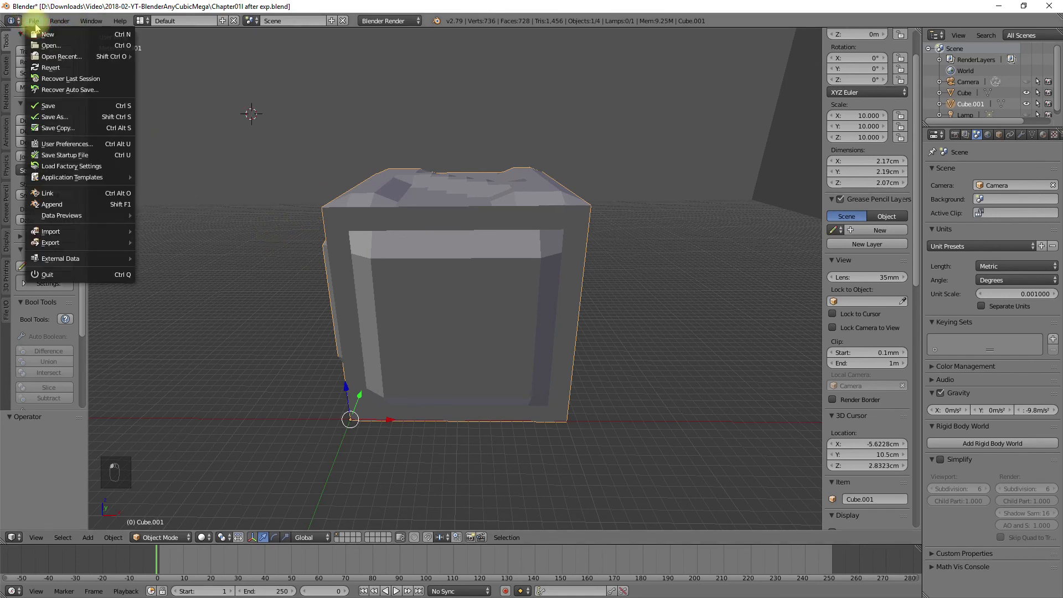
click(60, 144)
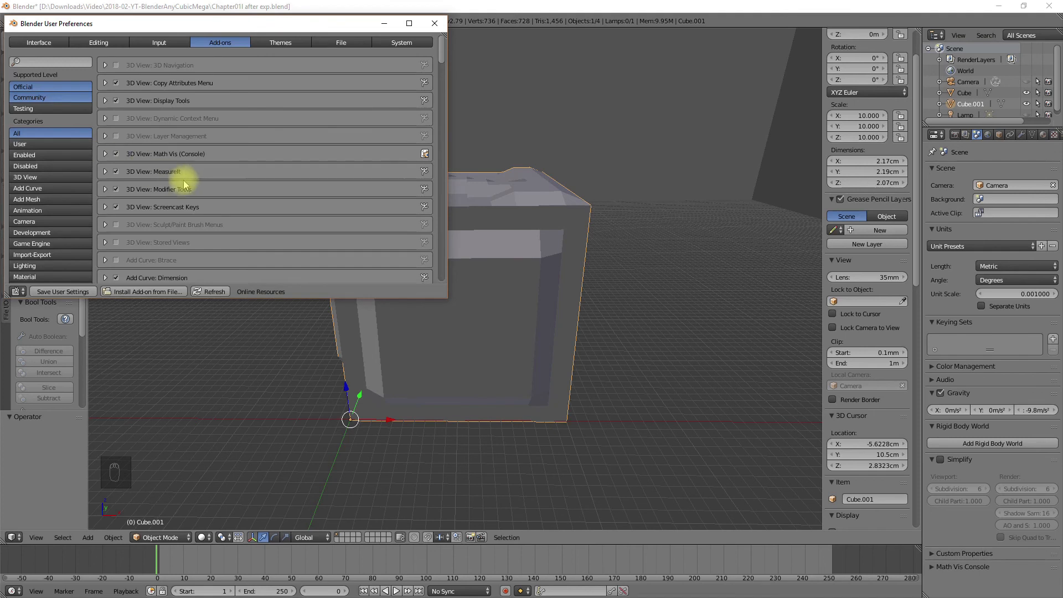
click(32, 64)
text(3d)
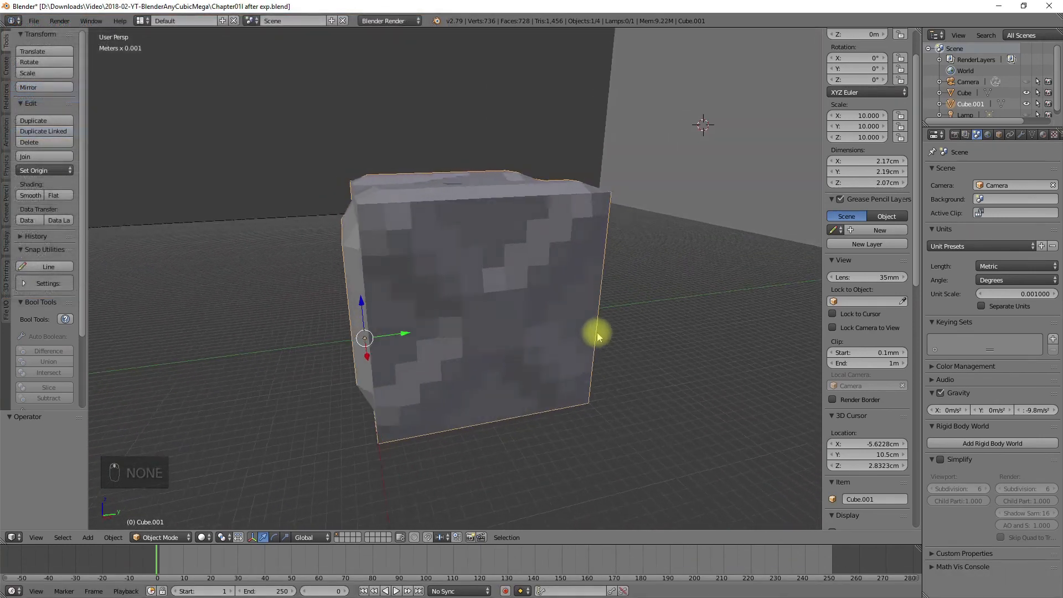
middle_drag(598, 336, 702, 305)
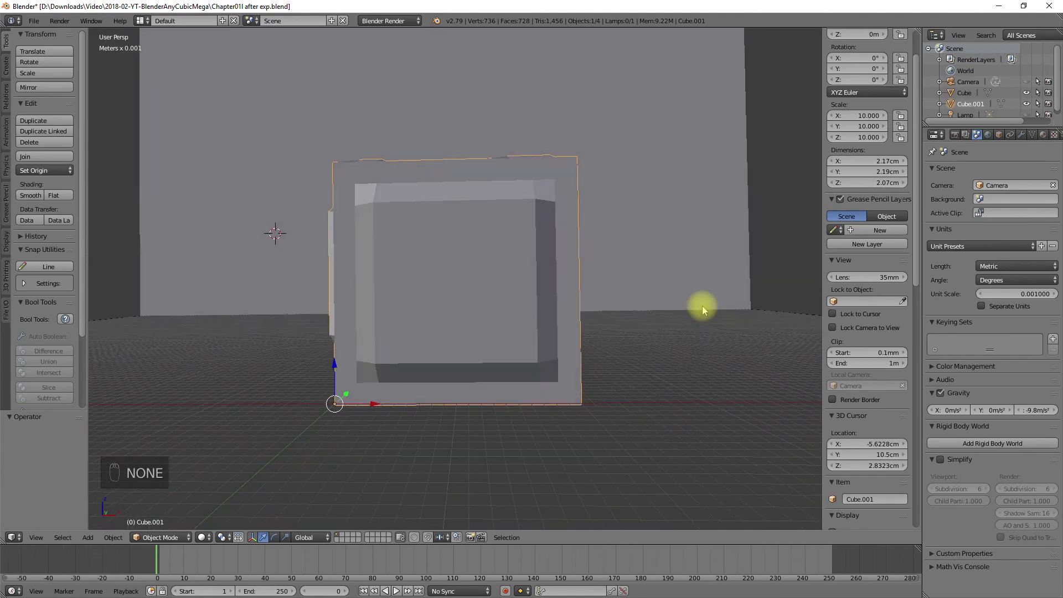